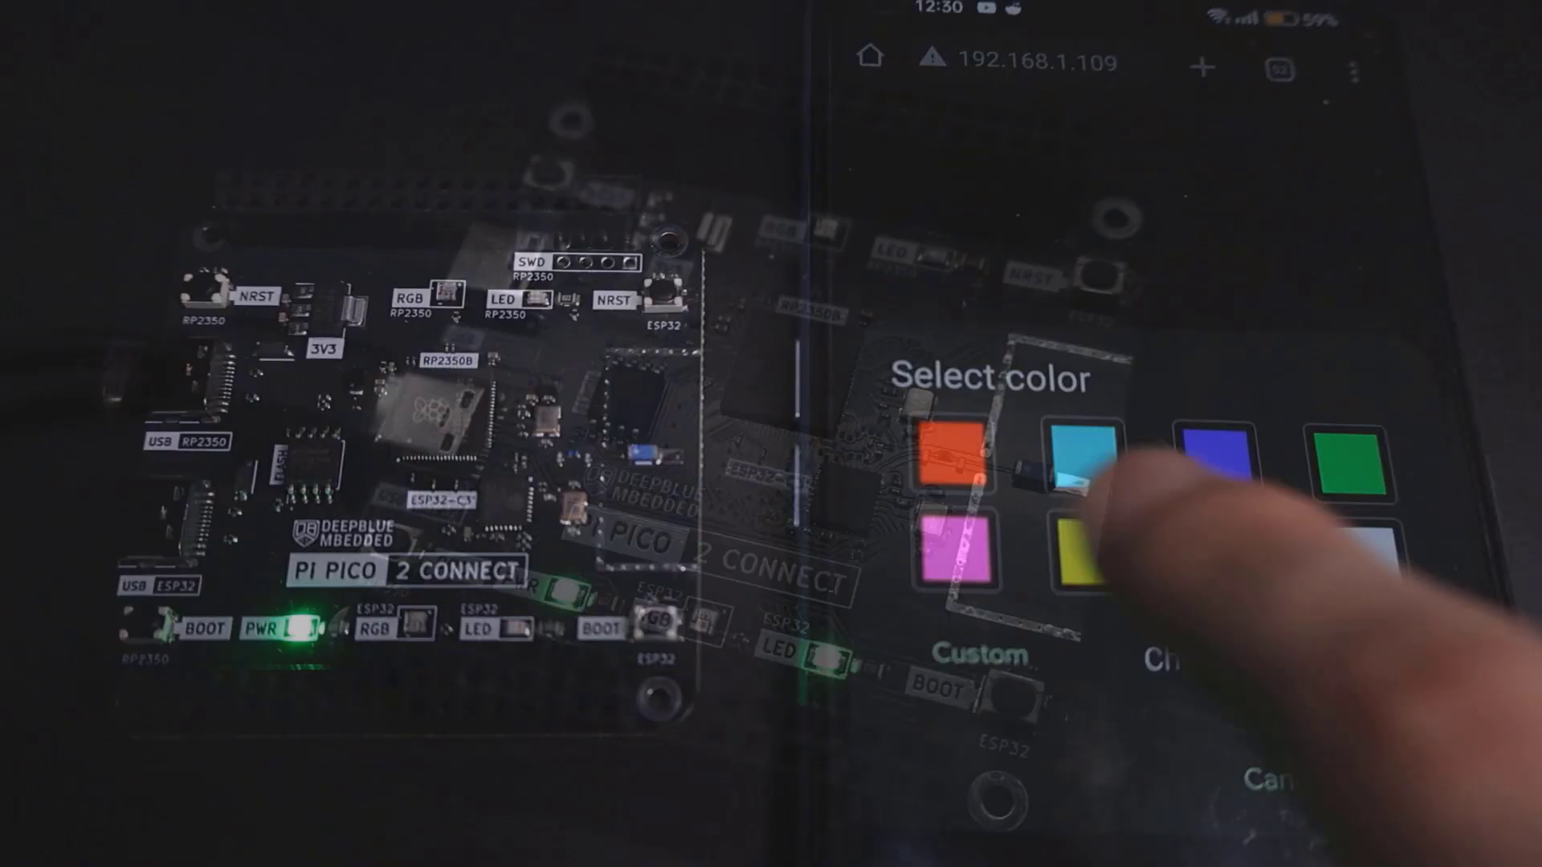
- From the phone web page, set the board's LED to red, then blue, and dim its brightness from 255
left_click(1177, 691)
left_click(953, 452)
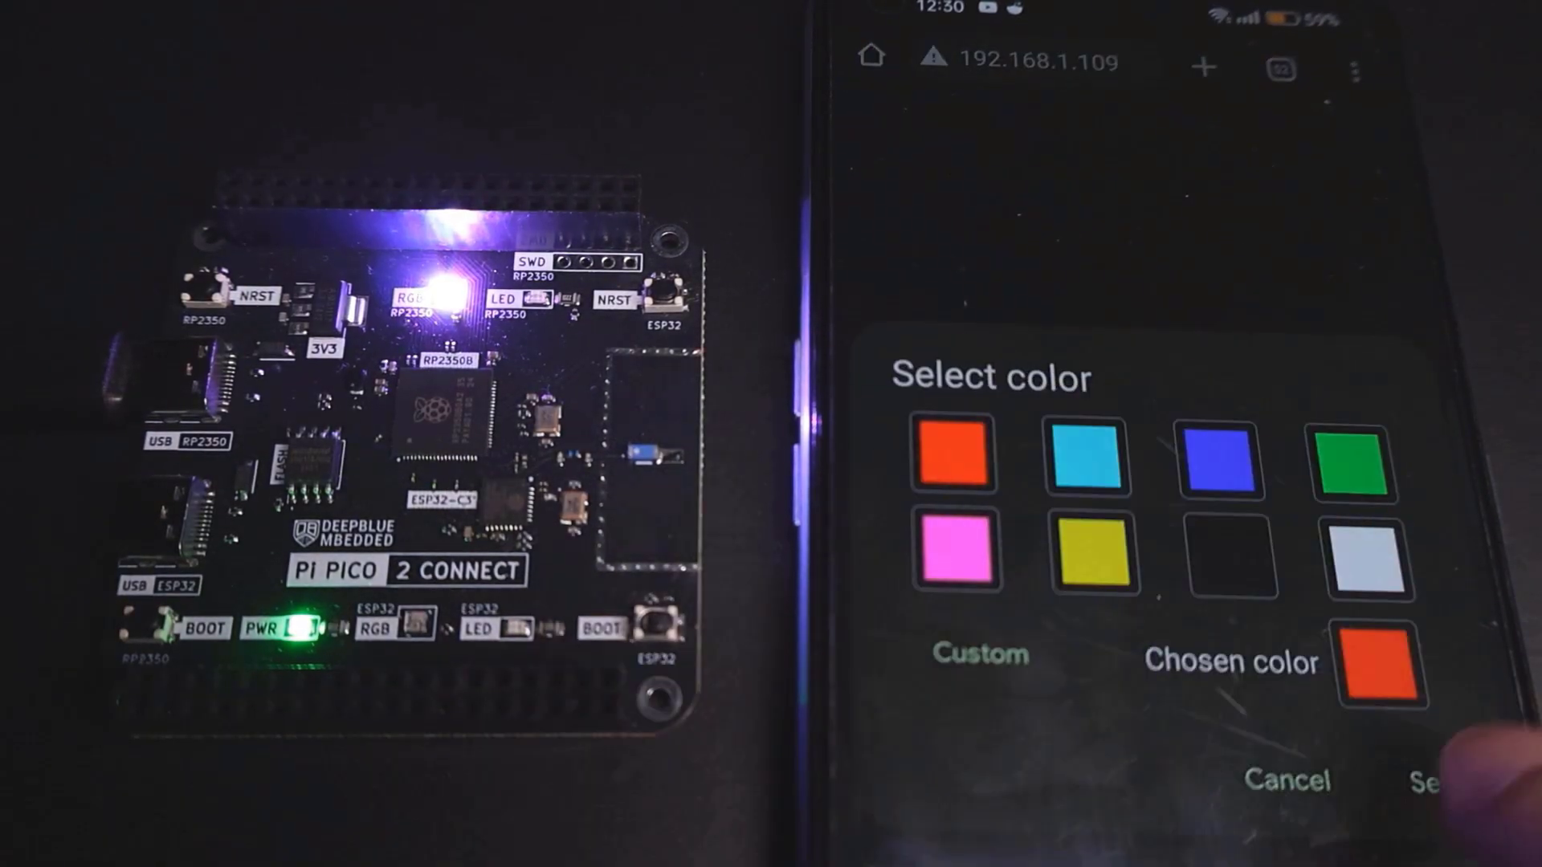
left_click(1429, 782)
left_click(1176, 691)
left_click(1219, 459)
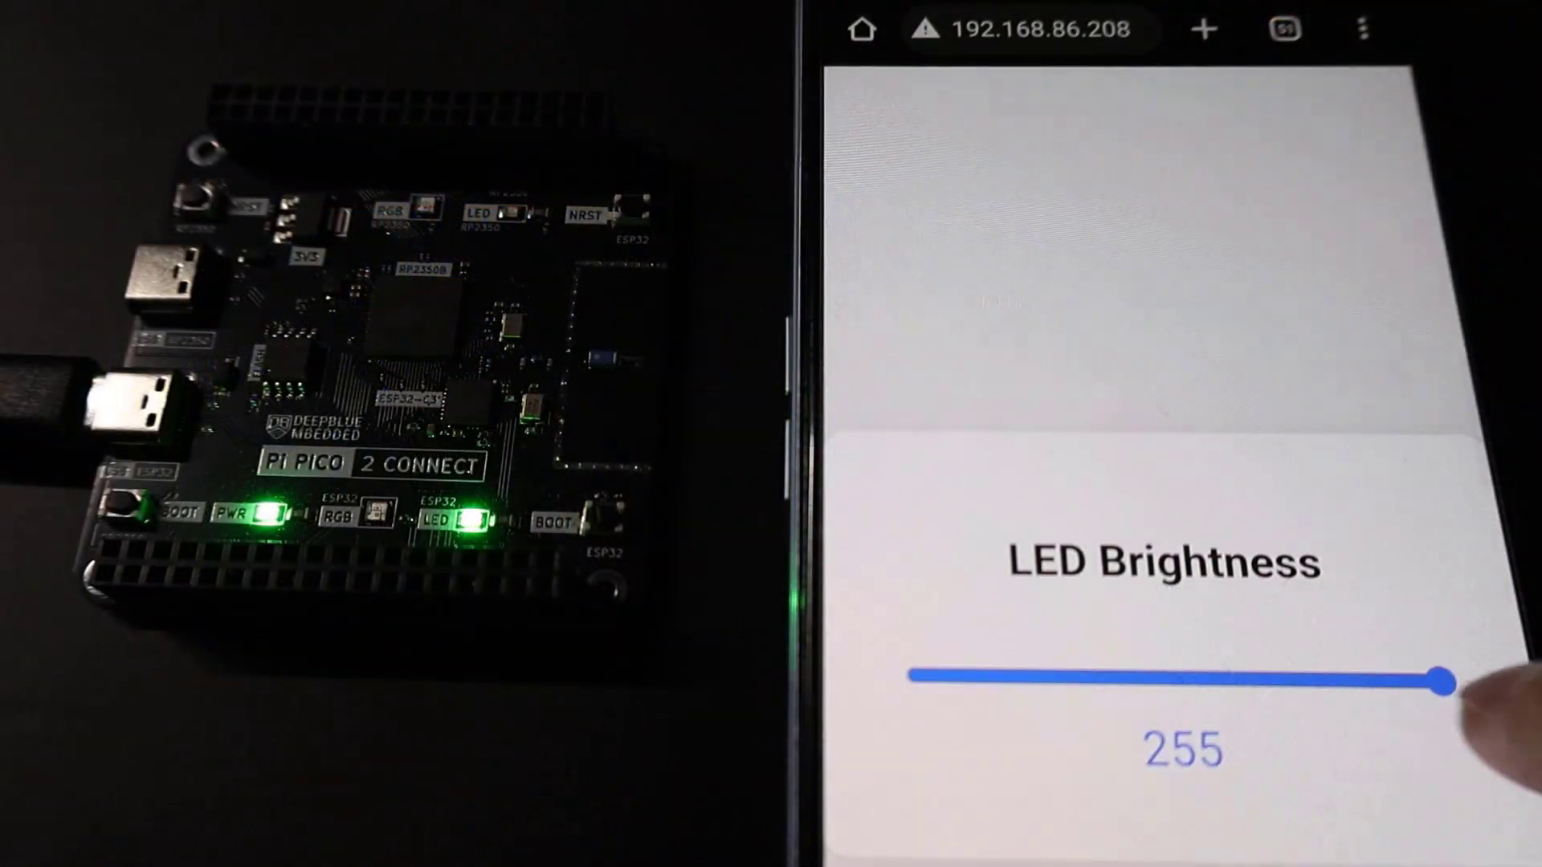
mouse_move(1439, 678)
left_mouse_down()
mouse_move(916, 678)
mouse_move(1446, 679)
left_mouse_up()
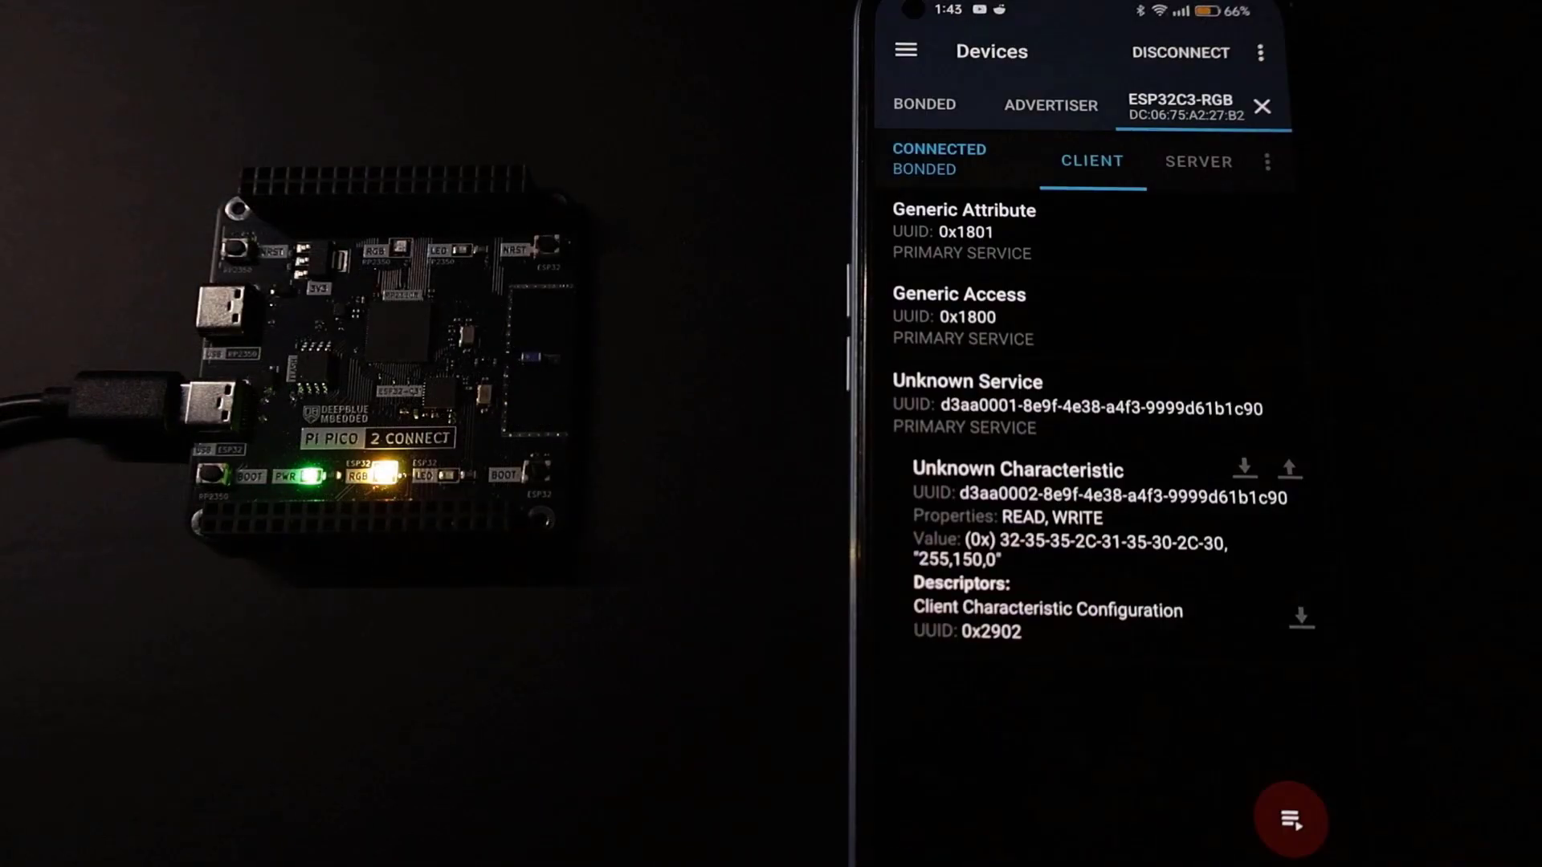
- In nRF Connect, load the White preset and write it to the LED over Bluetooth
left_click(1289, 467)
left_click(1198, 265)
left_click(953, 313)
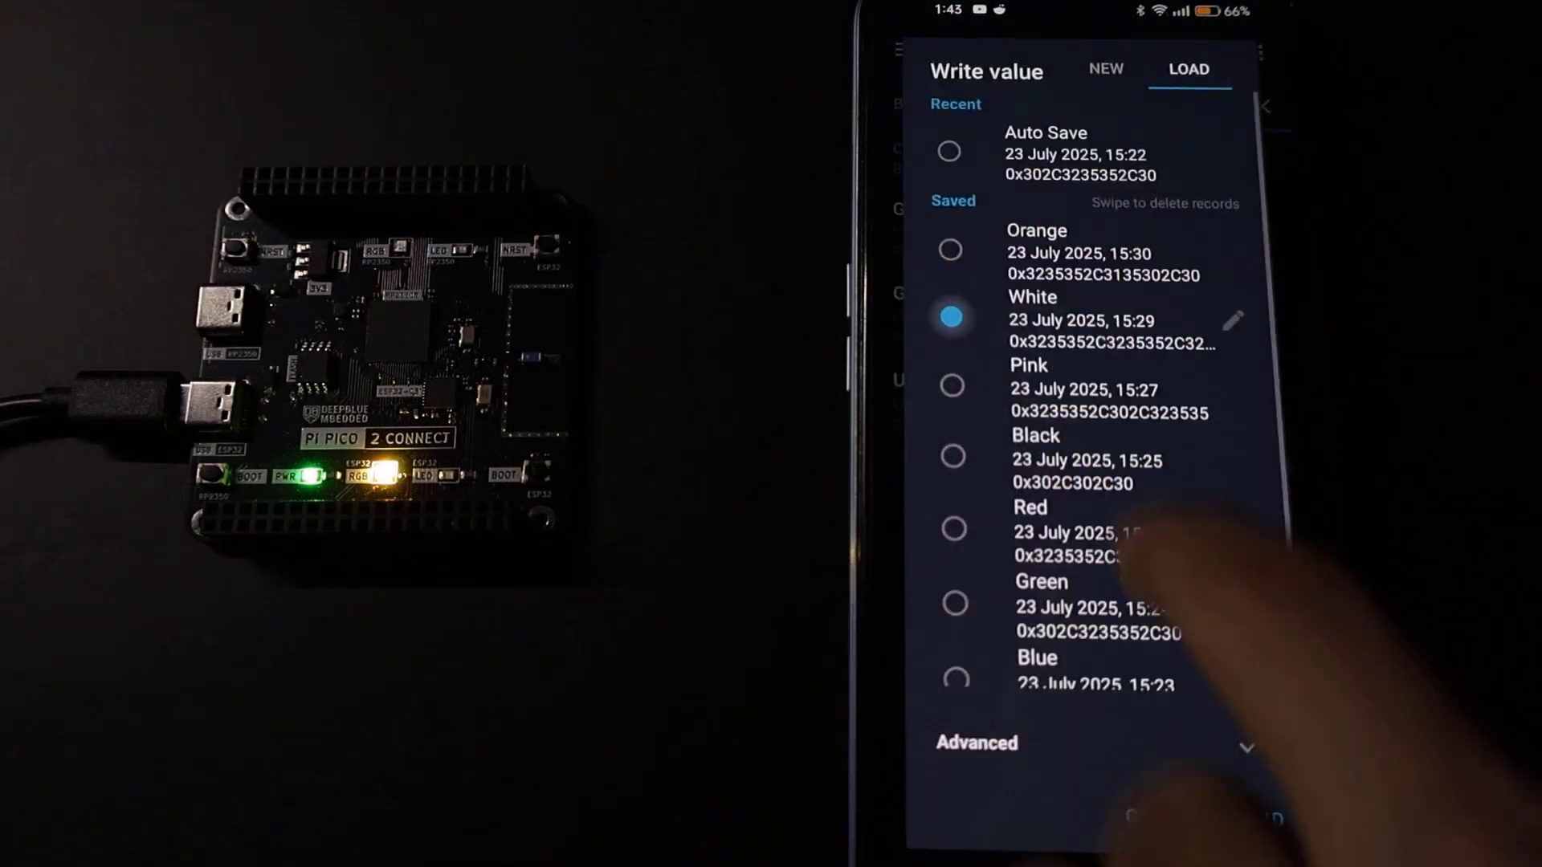
left_click(1289, 468)
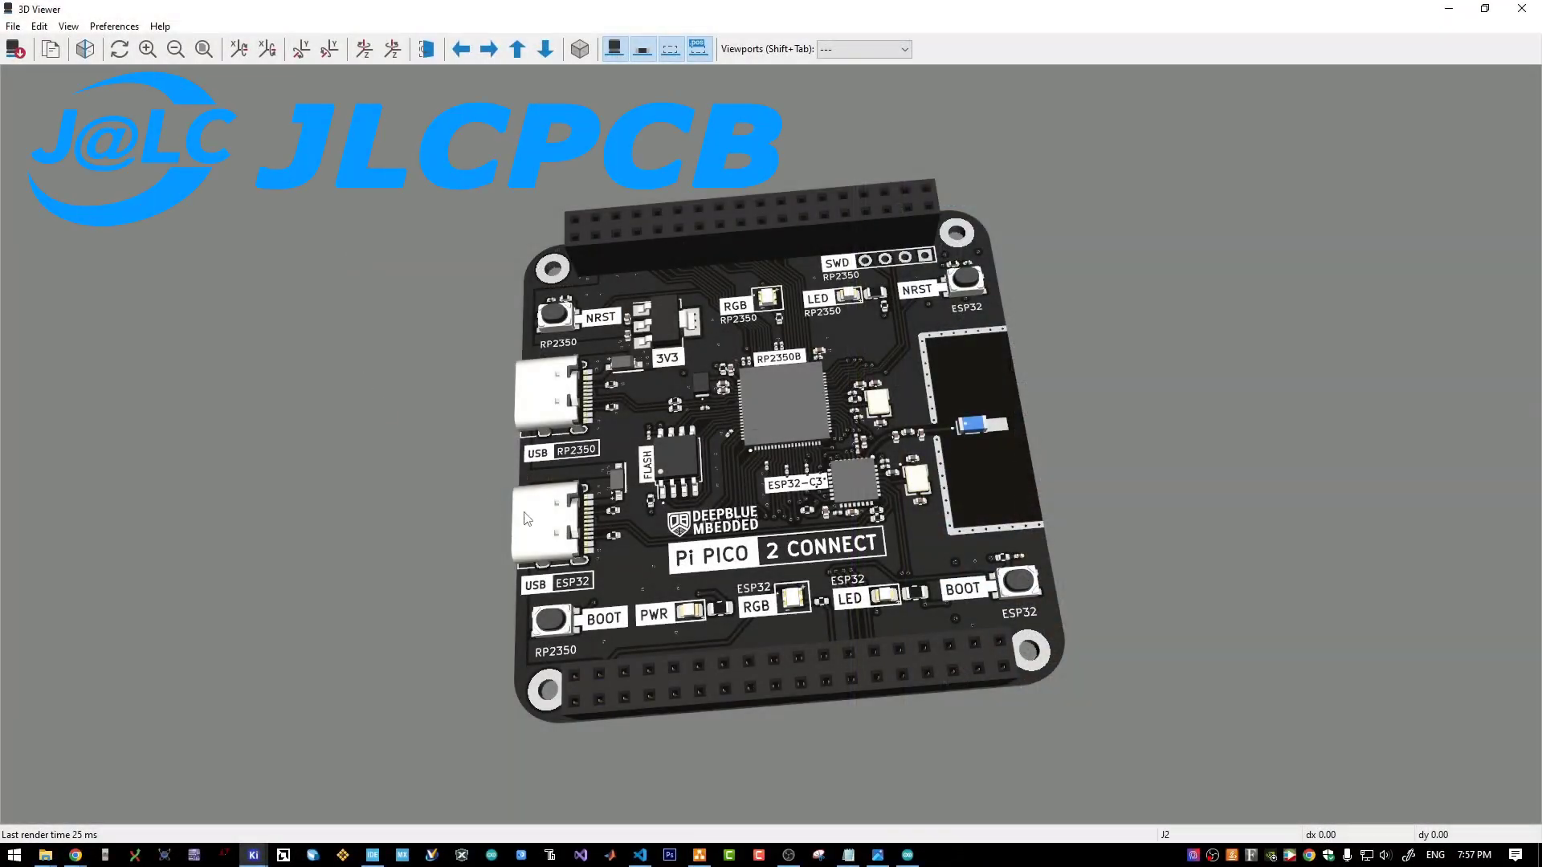
- Orbit the Pi Pico 2 Connect 3D model, then flip to its bottom-side silkscreen
left_click_drag(771, 602, 821, 247)
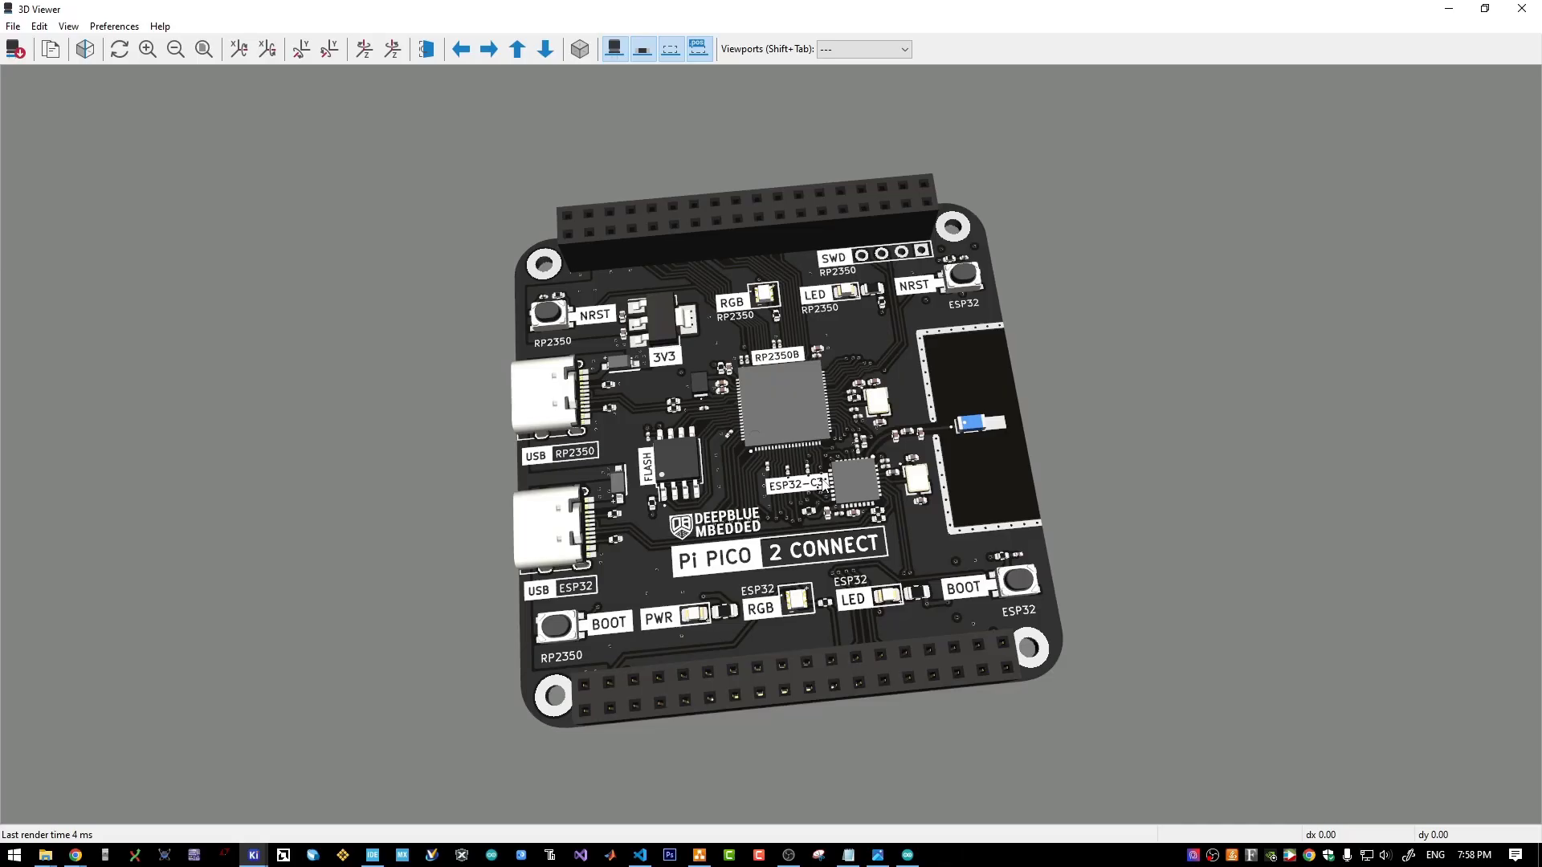
left_click_drag(823, 482, 669, 399)
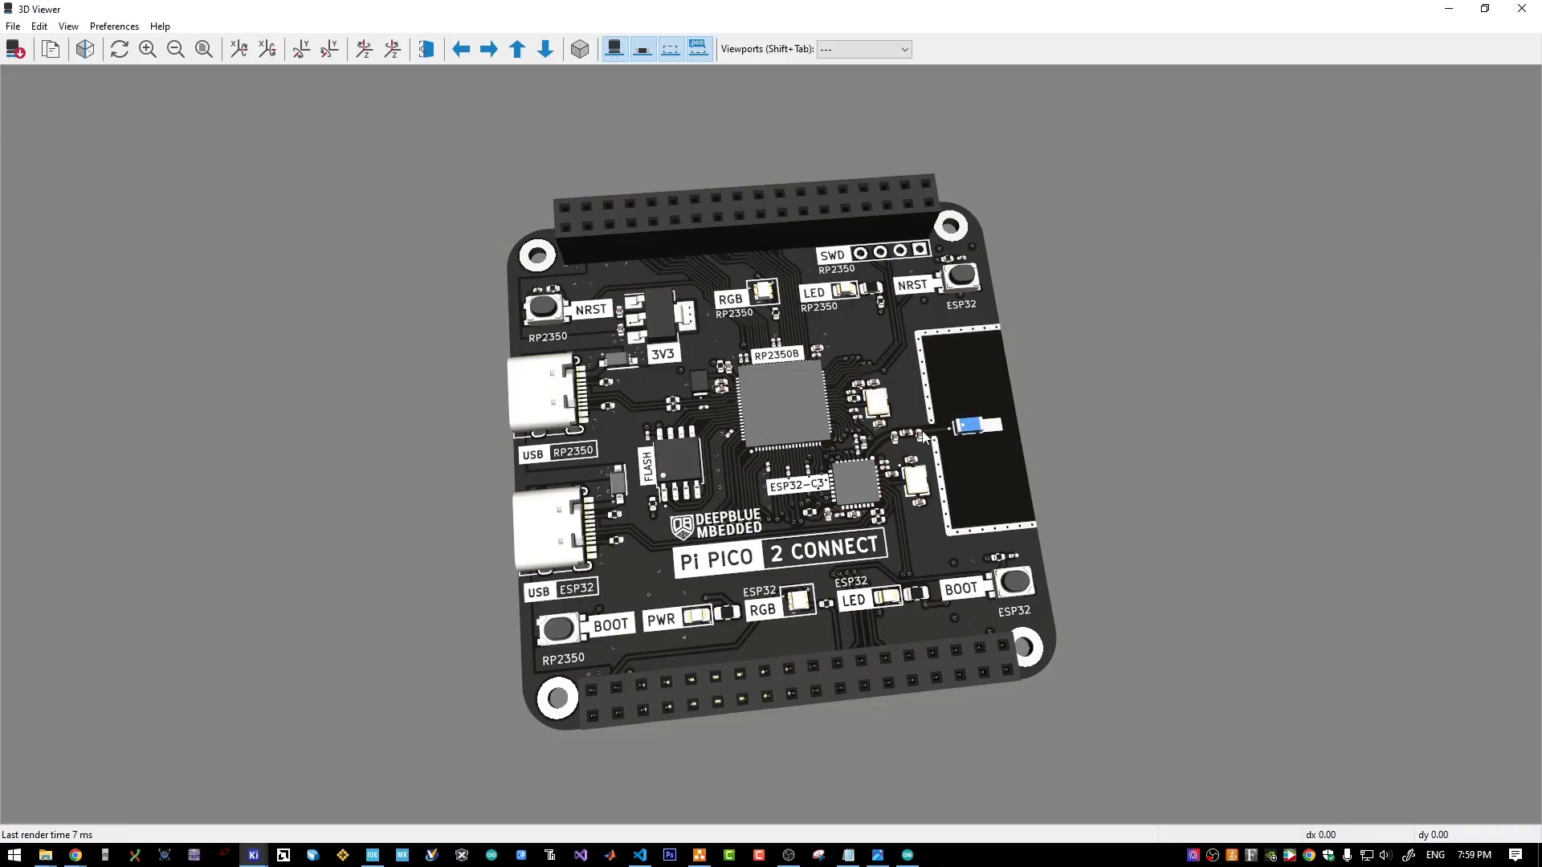
left_click_drag(644, 551, 902, 553)
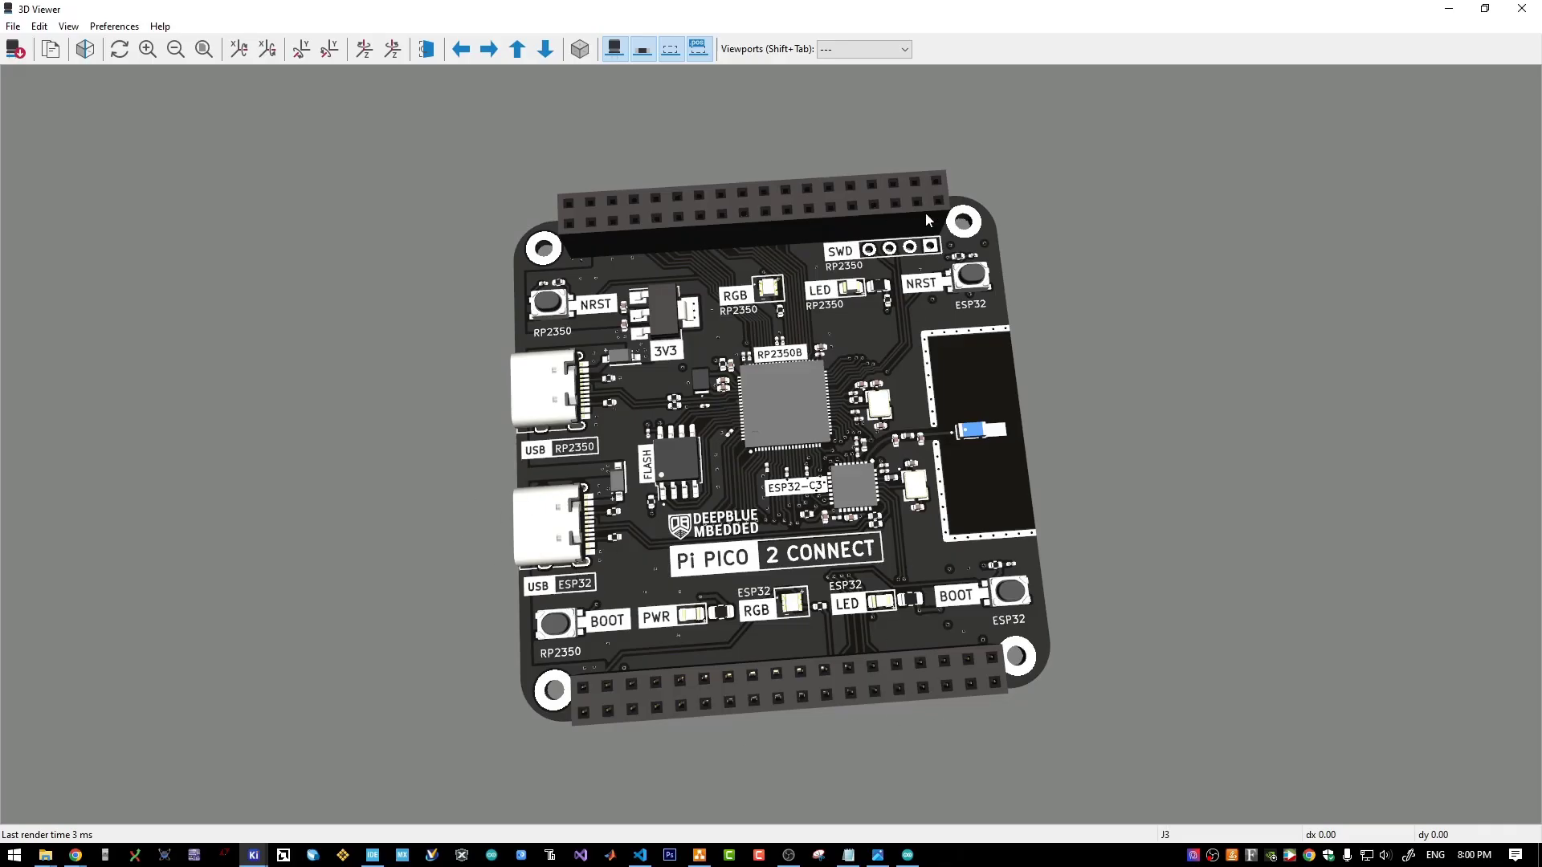
left_click_drag(999, 604, 963, 578)
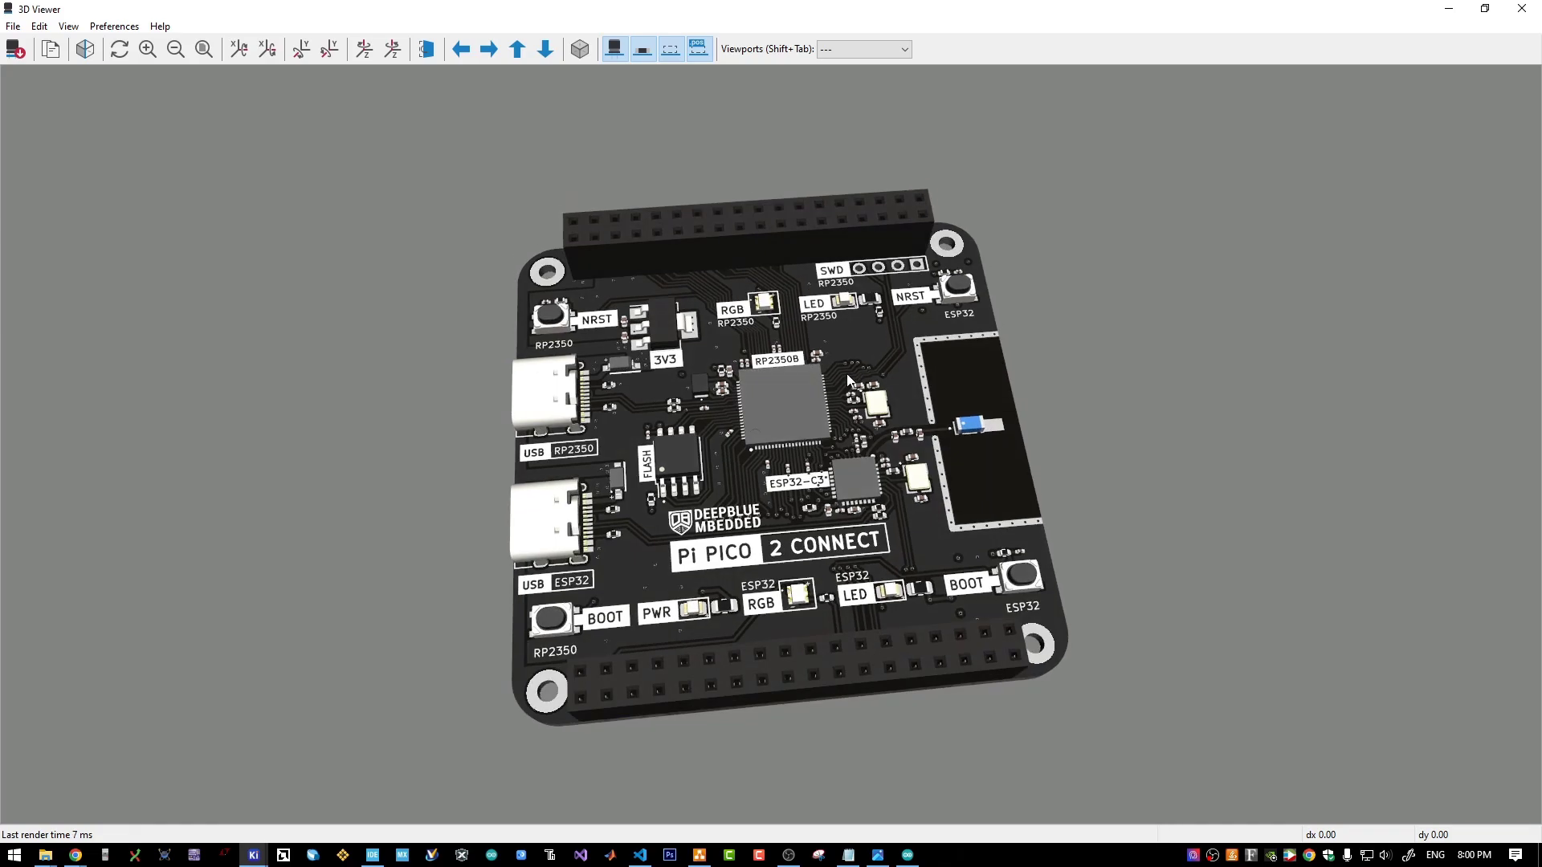
key("f")
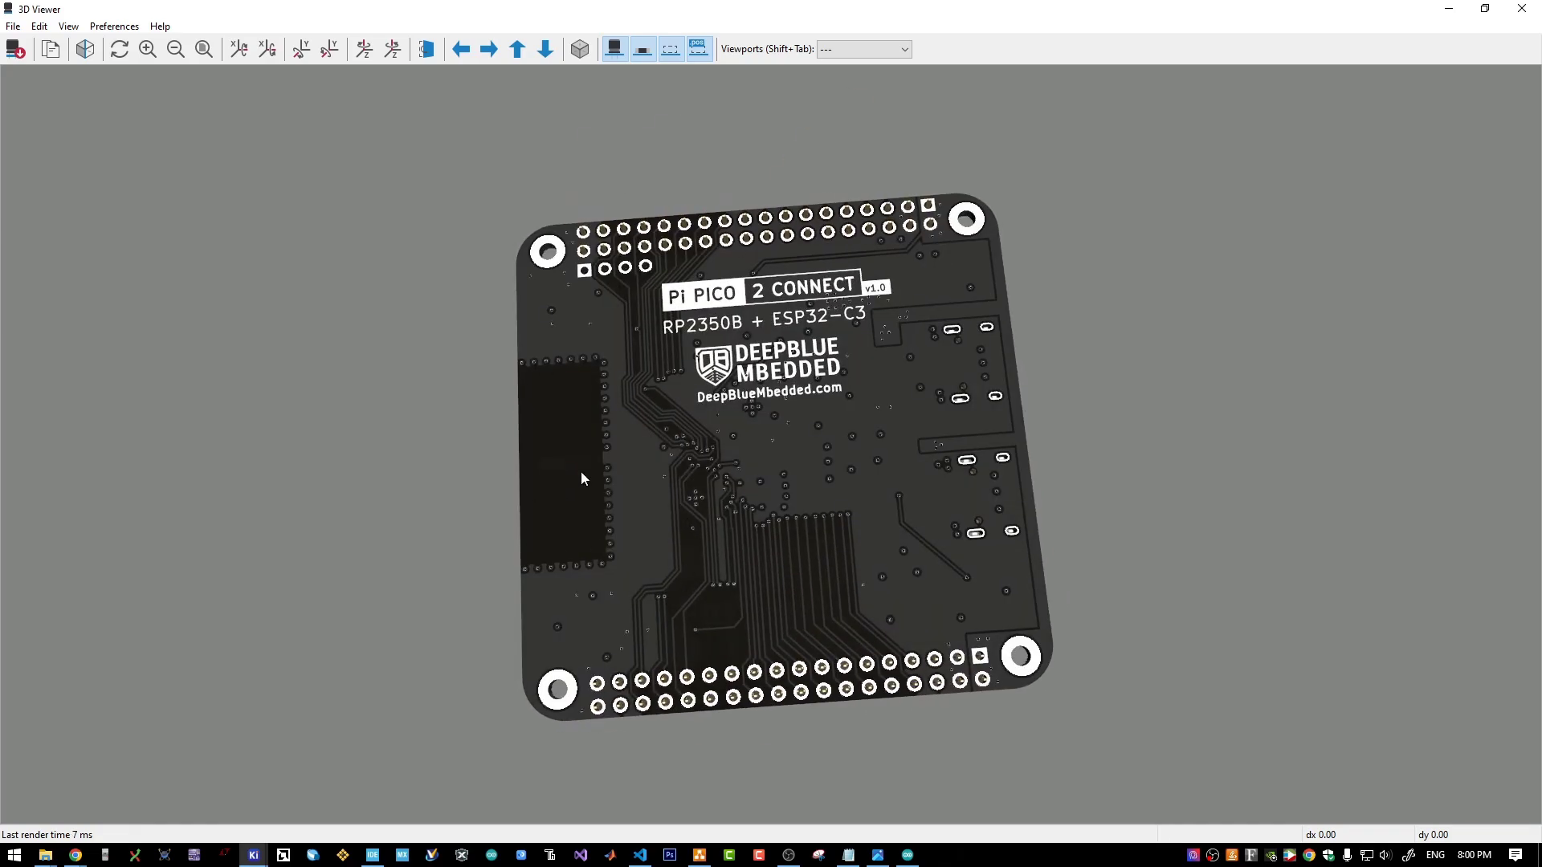
- Bring the ESP32 PCB Design article forward and read down to the chip-peripherals sentence
left_click(75, 854)
scroll(296, 222, "down", 4)
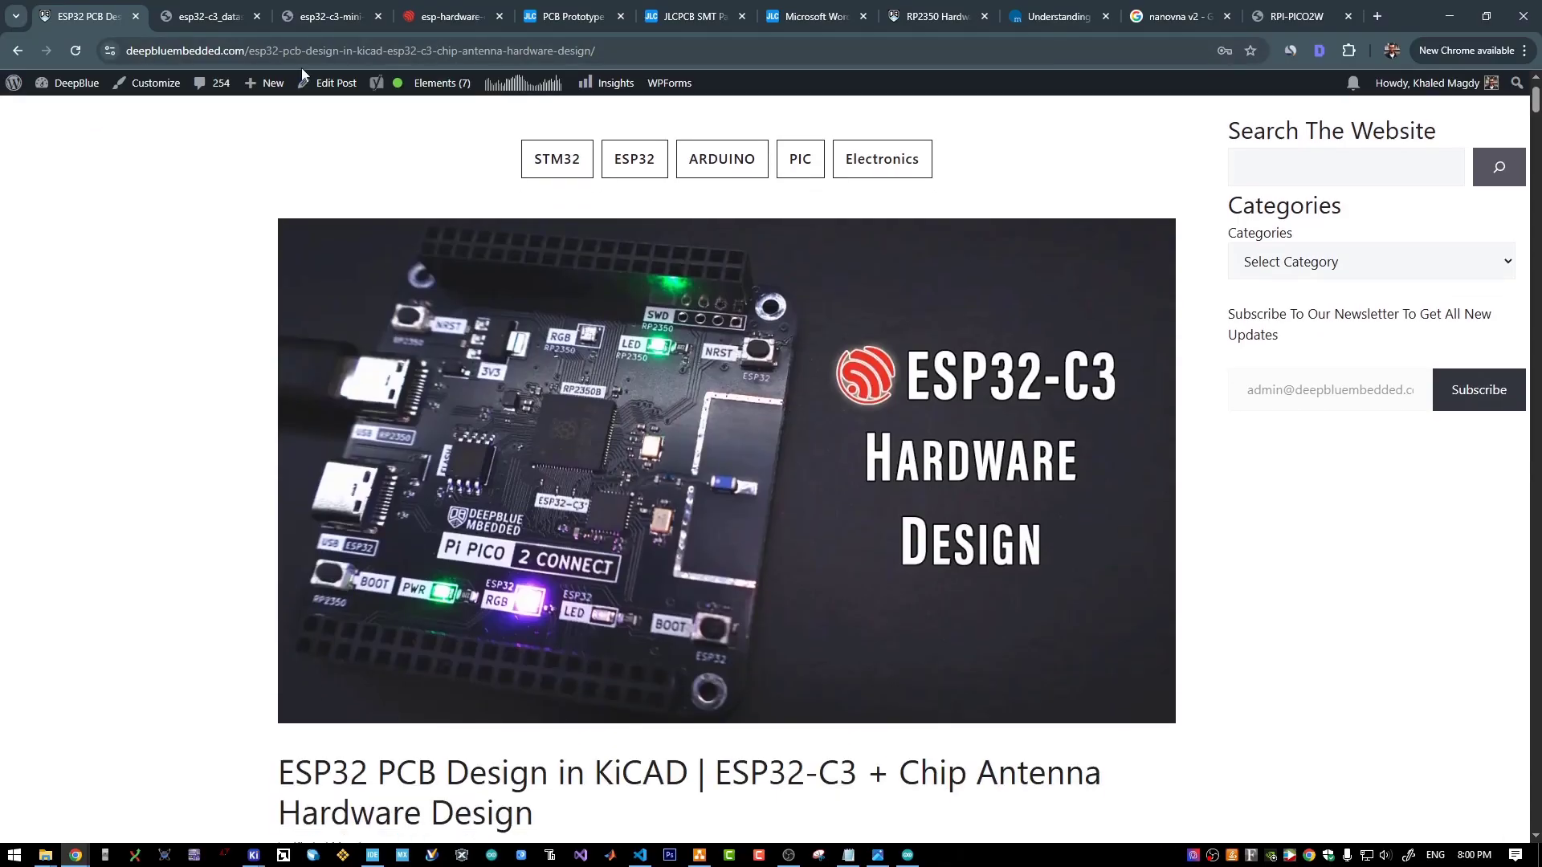
scroll(295, 227, "down", 12)
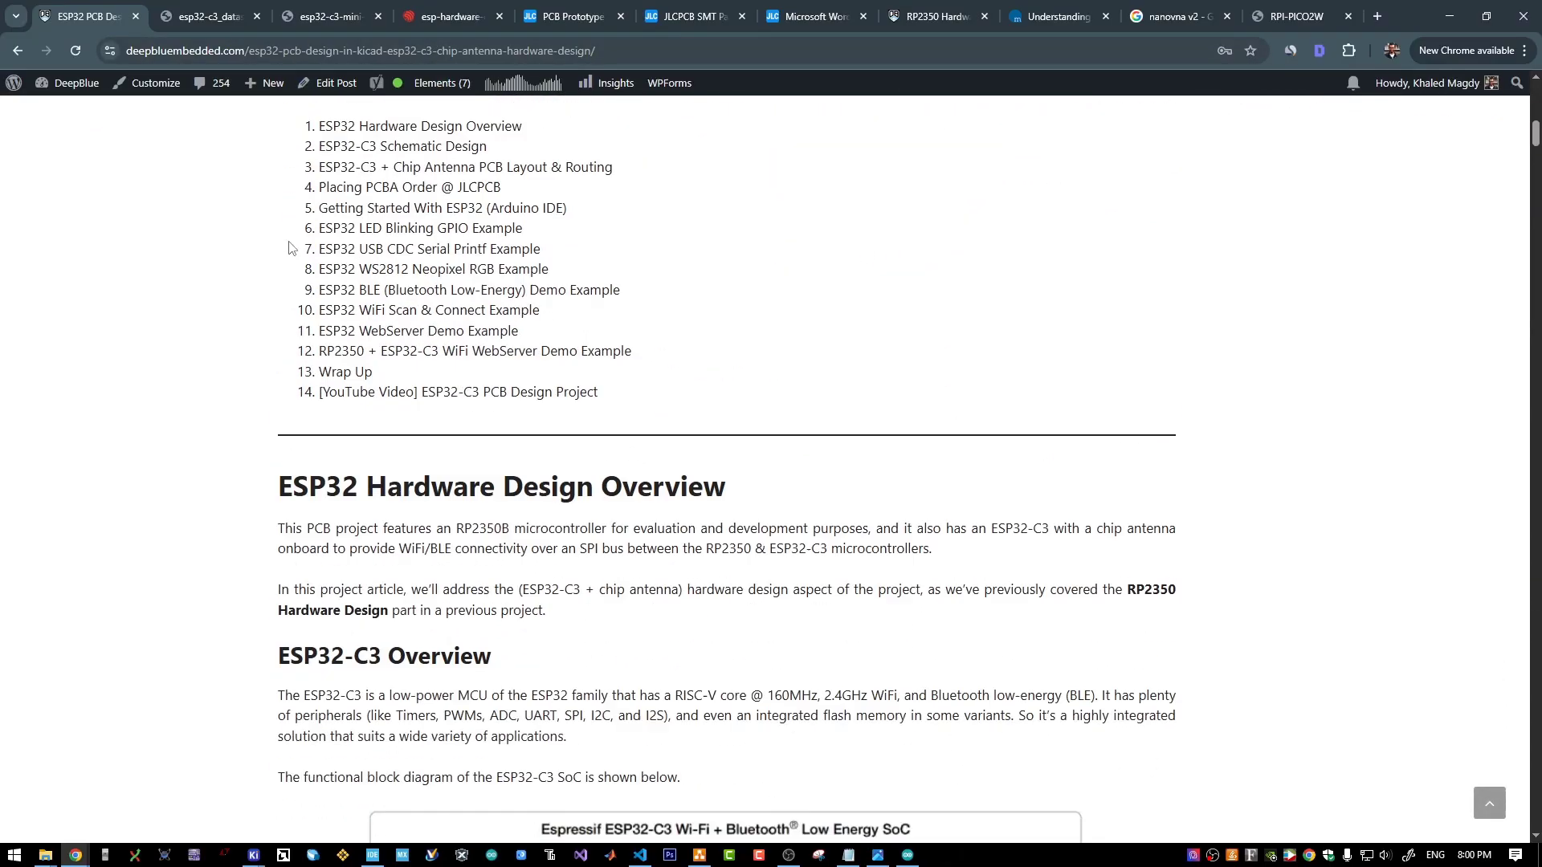
scroll(282, 273, "down", 4)
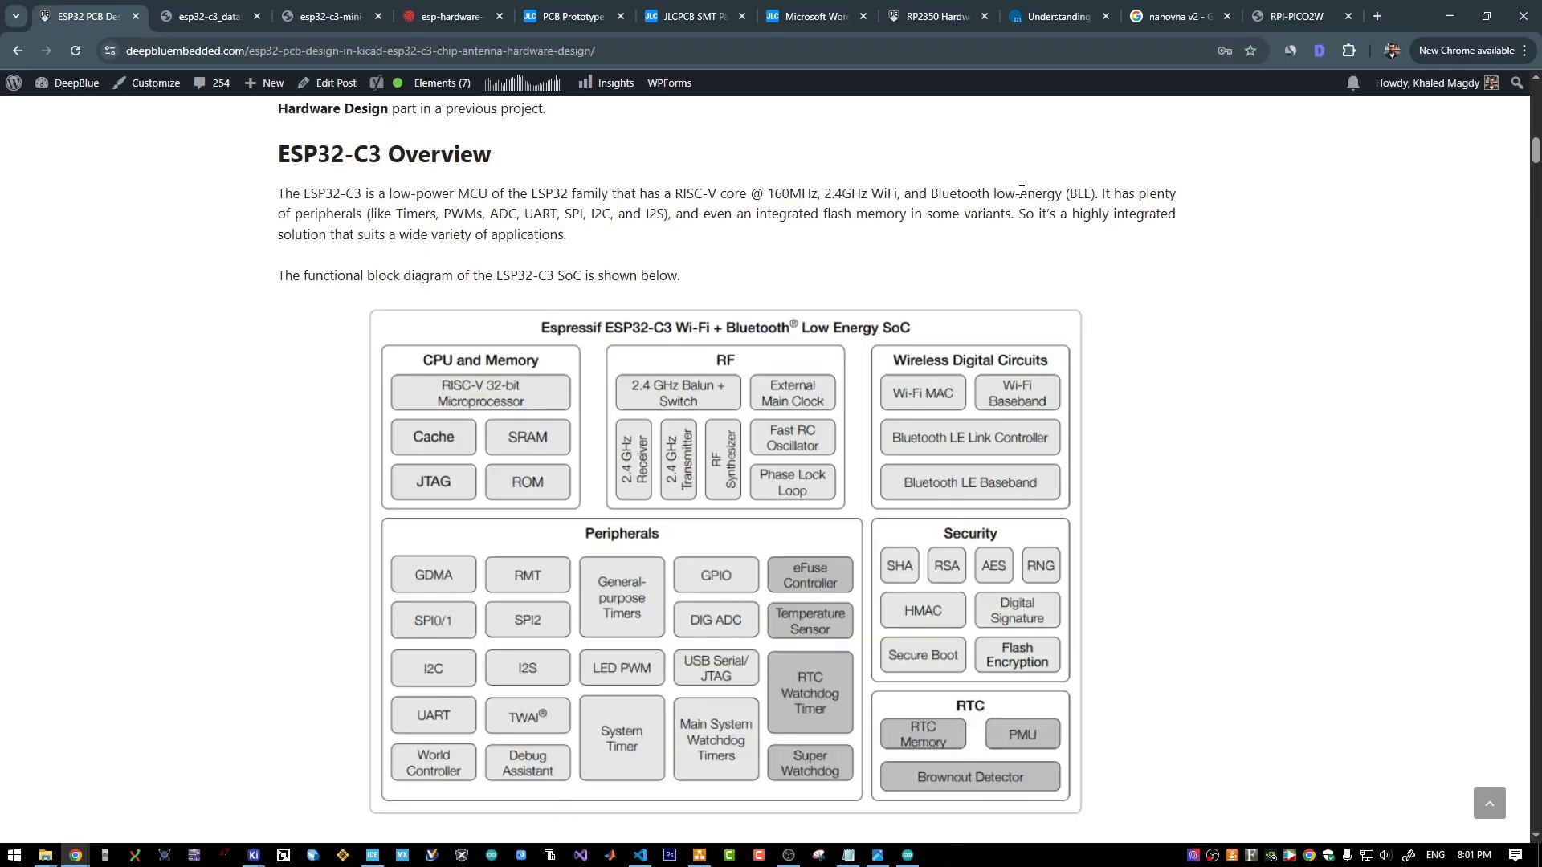
left_click_drag(1094, 203, 671, 221)
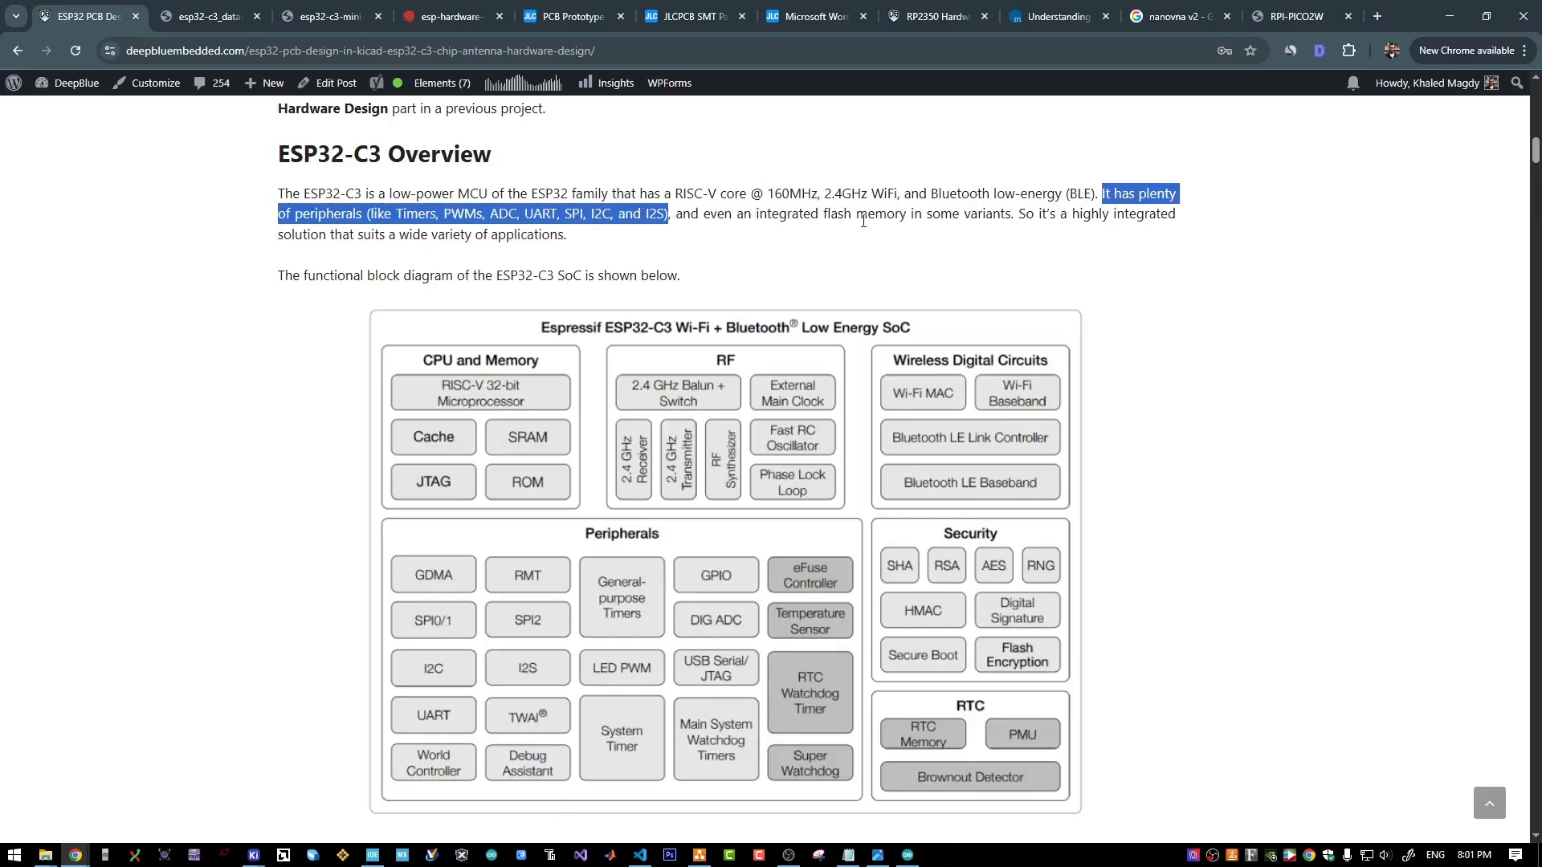
left_click(929, 231)
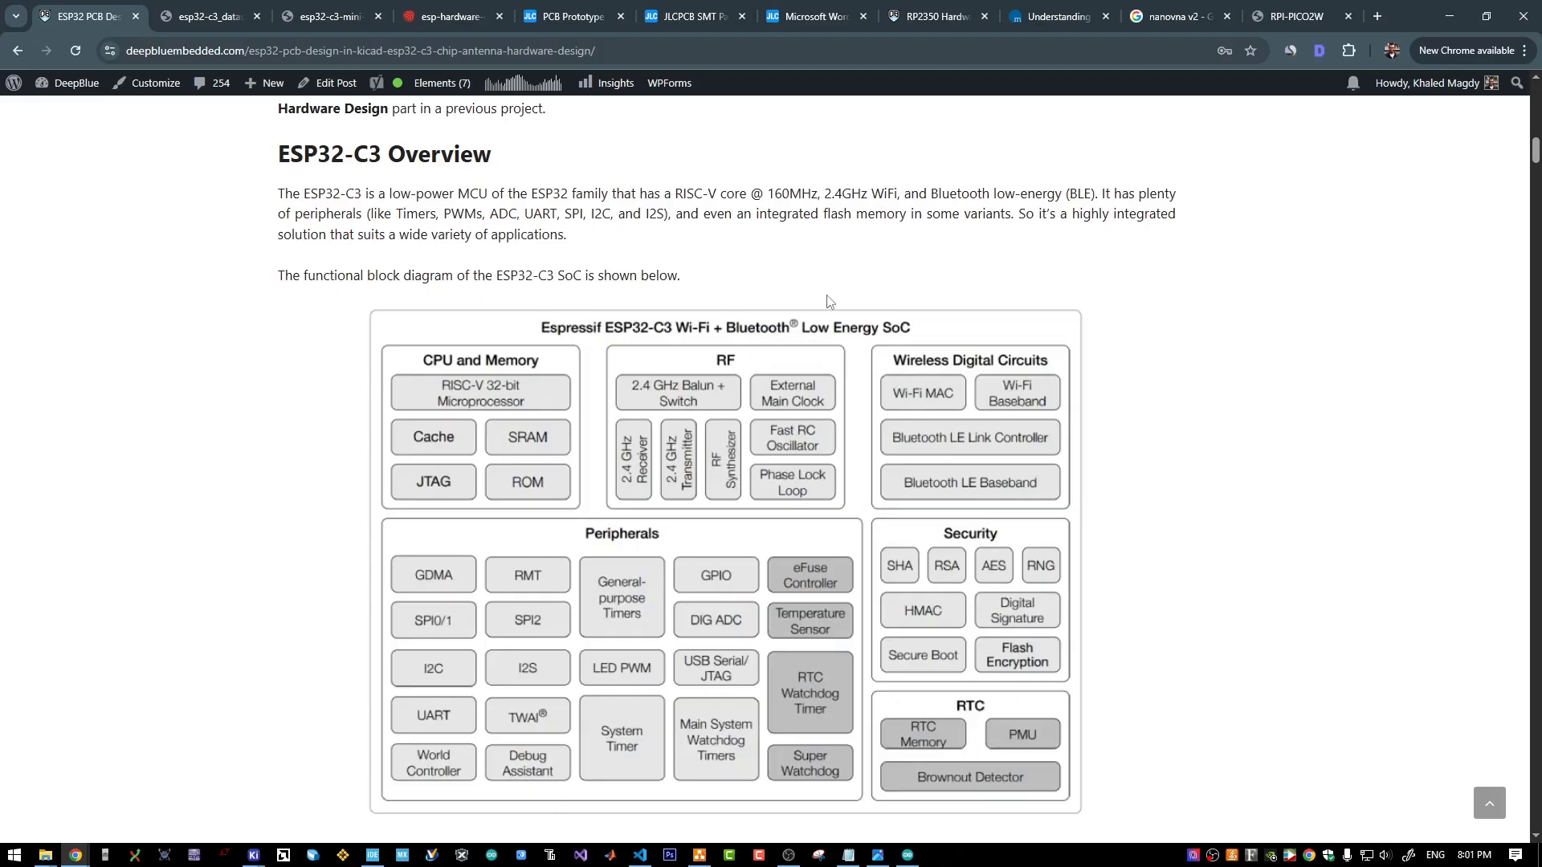
- Scroll on to the ESP32-C3 Variants comparison table and hardware design reference documents
scroll(830, 302, "down", 5)
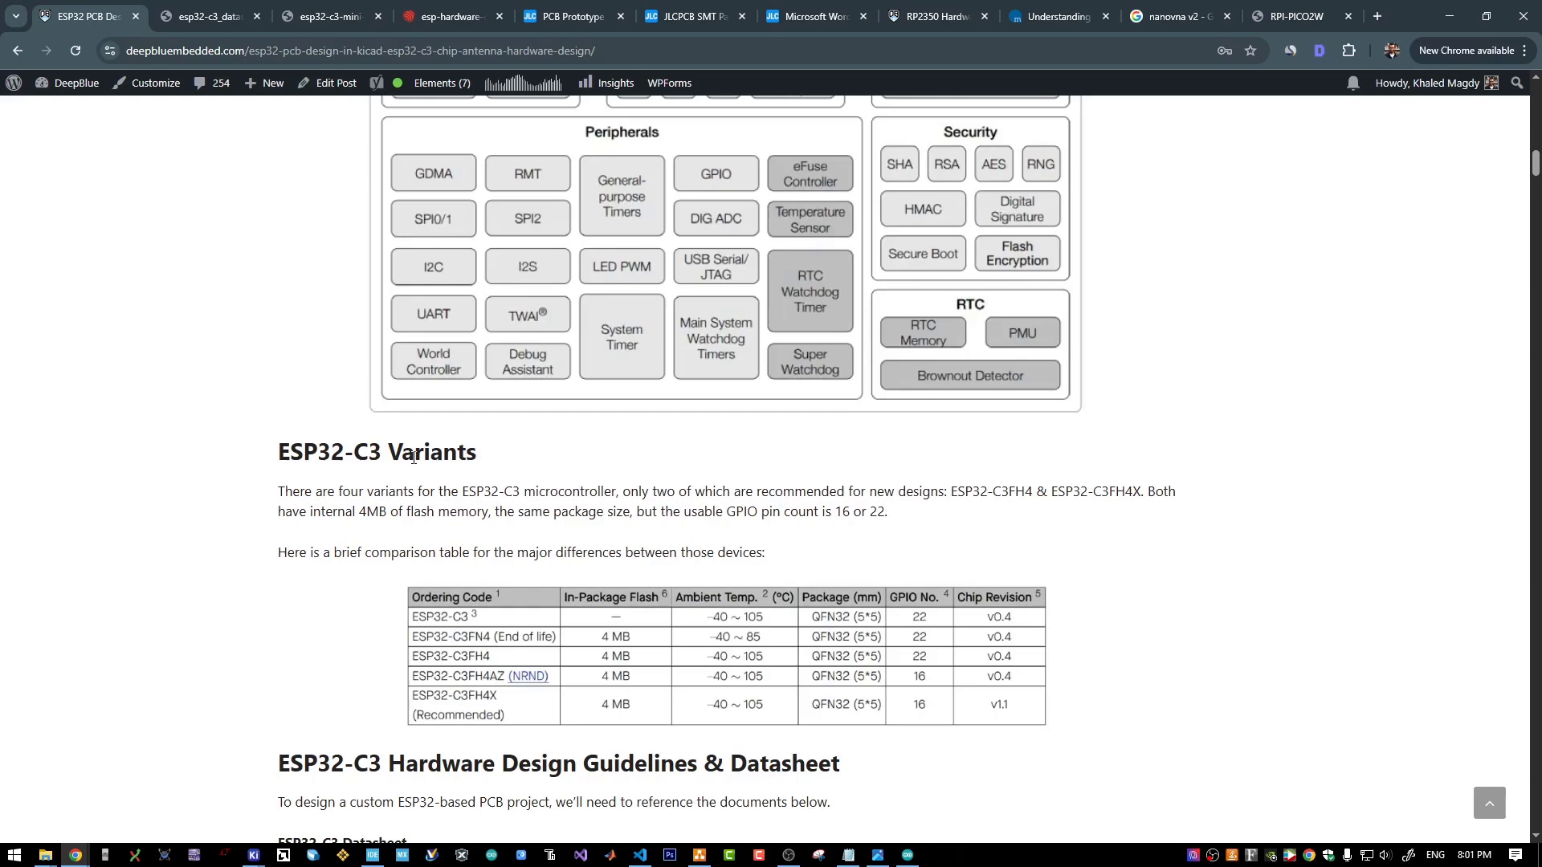
scroll(498, 462, "down", 2)
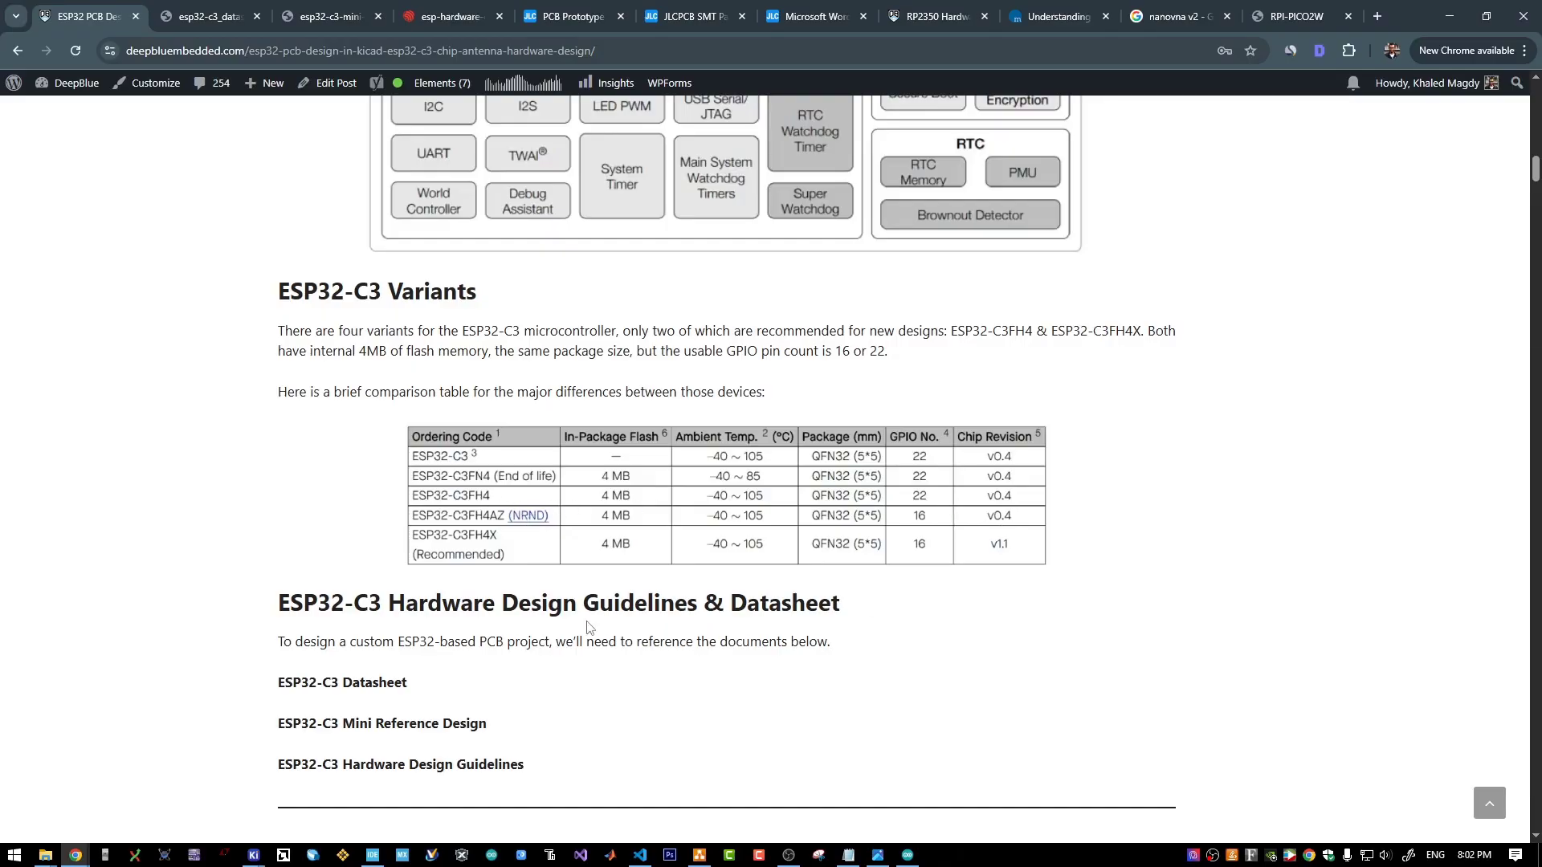
scroll(450, 494, "down", 1)
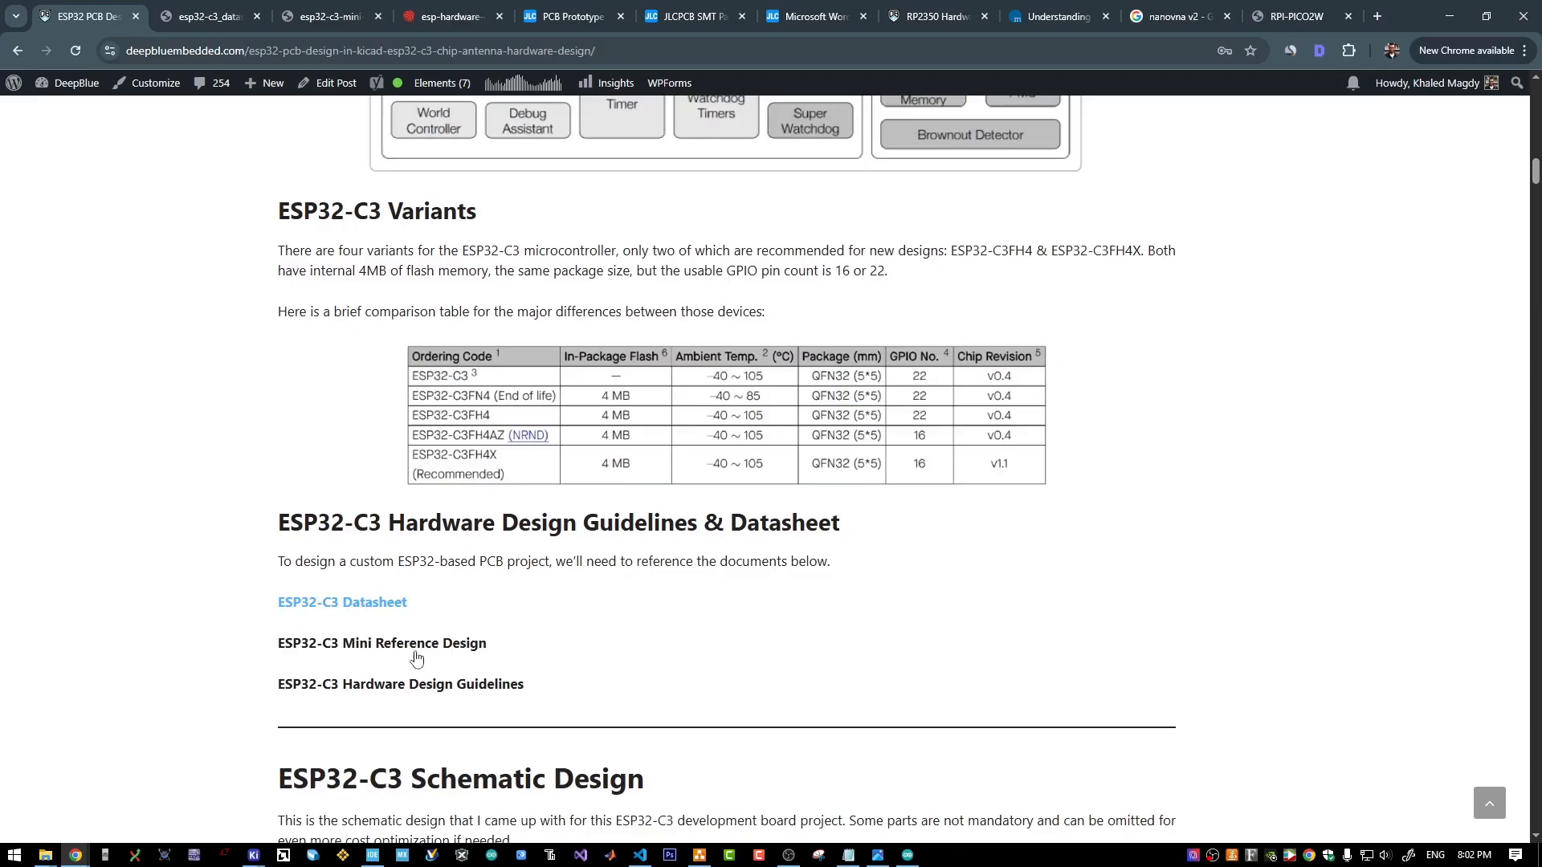
- Glance at the ESP32-C3 datasheet, then page through the ESP32-C3-MINI-1 datasheet to its schematics
left_click(208, 16)
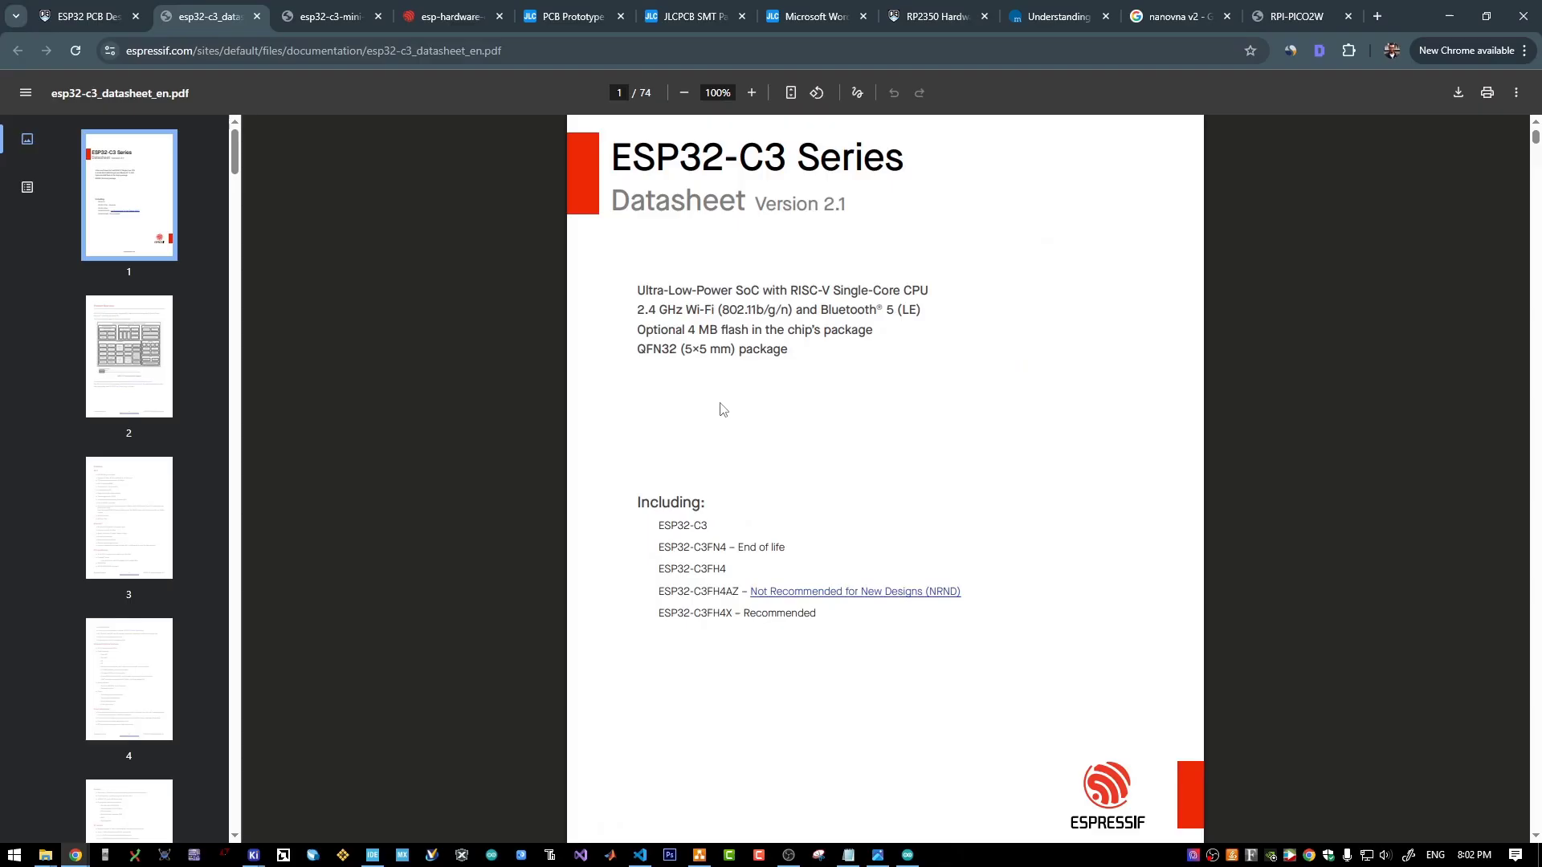
left_click(331, 16)
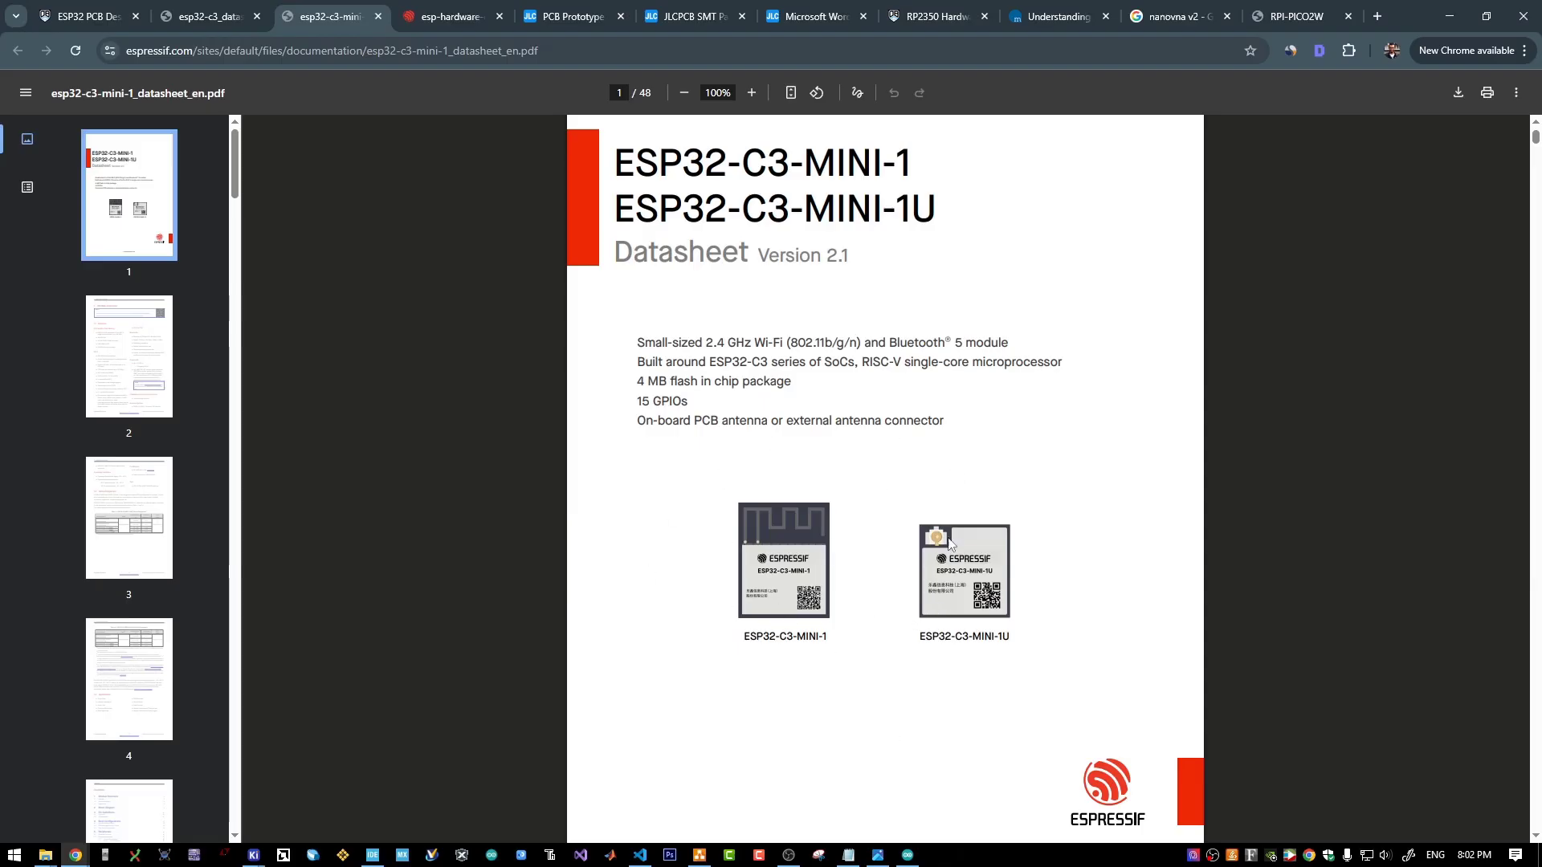
left_click_drag(1536, 136, 1535, 635)
- In the Hardware Design Guidelines, go from the contents to page 7's Fig. 1 reference schematic at 175%
left_click(420, 18)
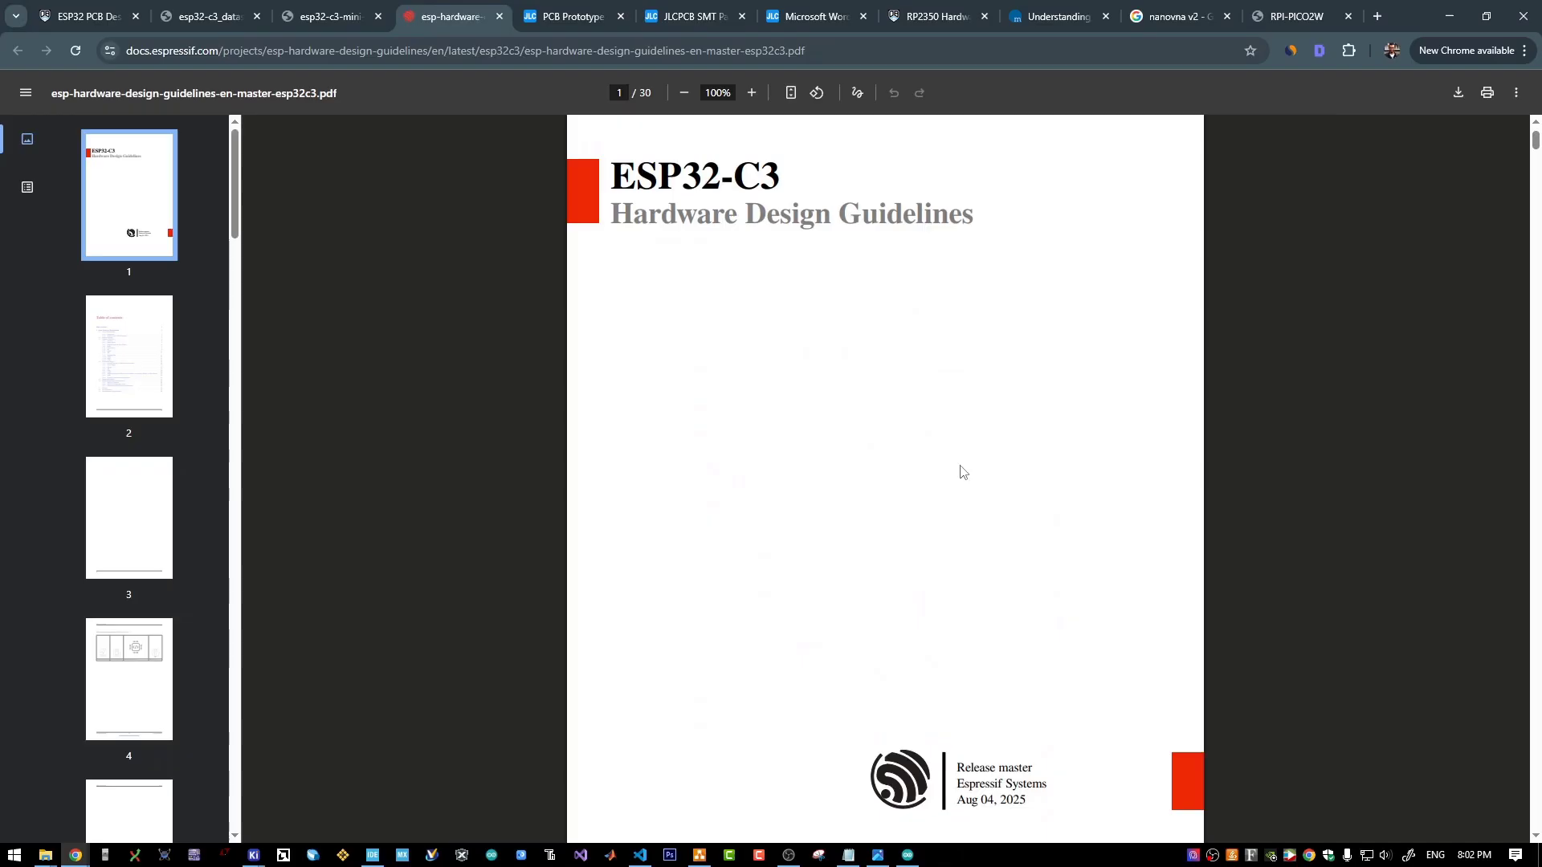
scroll(1183, 493, "down", 10)
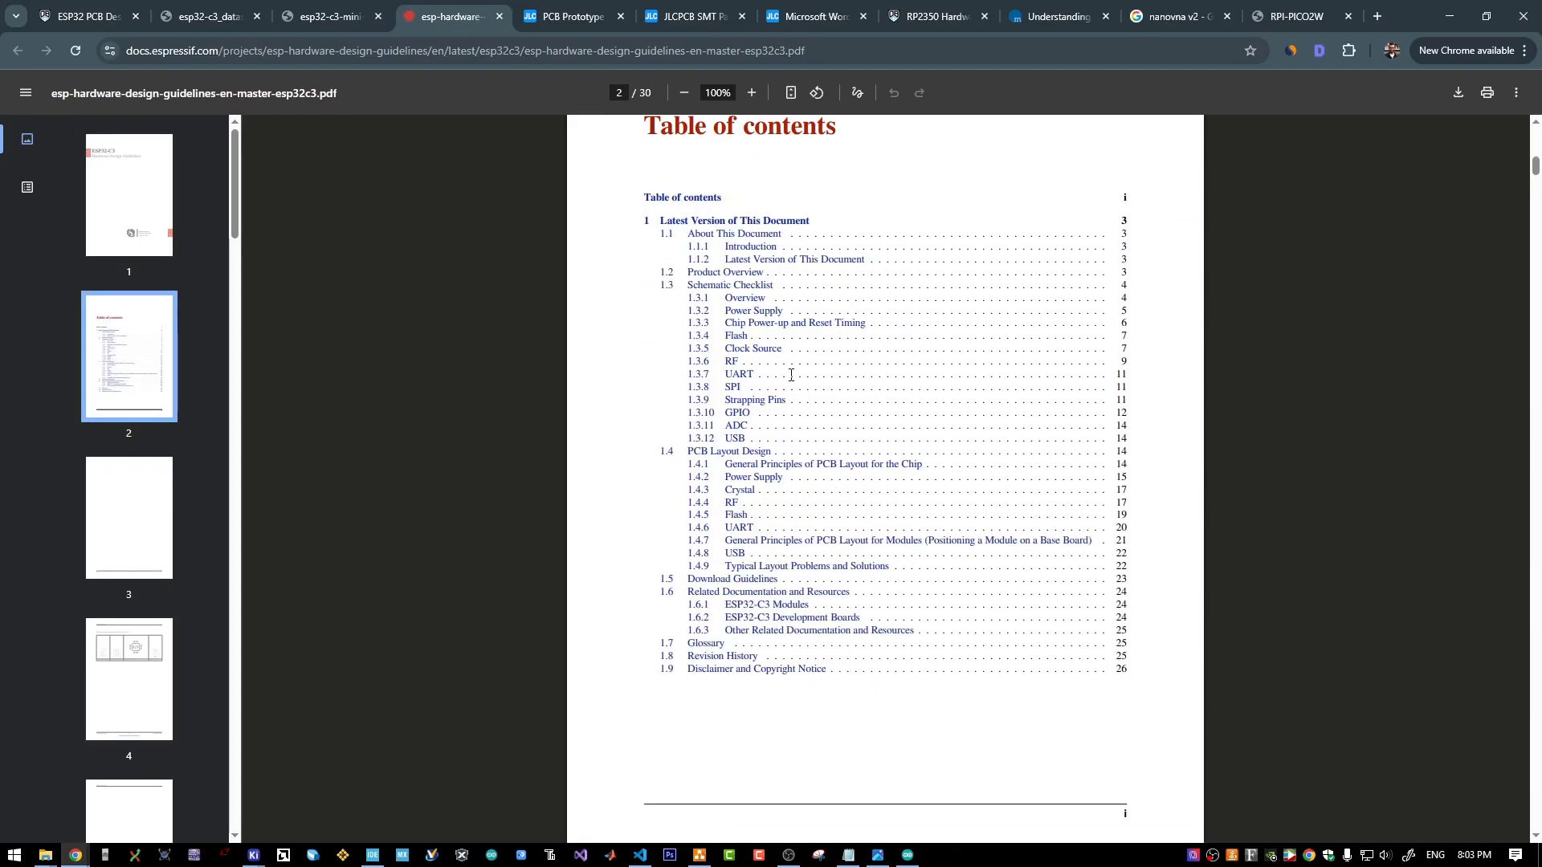
left_click_drag(767, 490, 823, 496)
left_click(827, 405)
left_click_drag(1535, 167, 1534, 286)
scroll(803, 353, "up", 4, "ctrl")
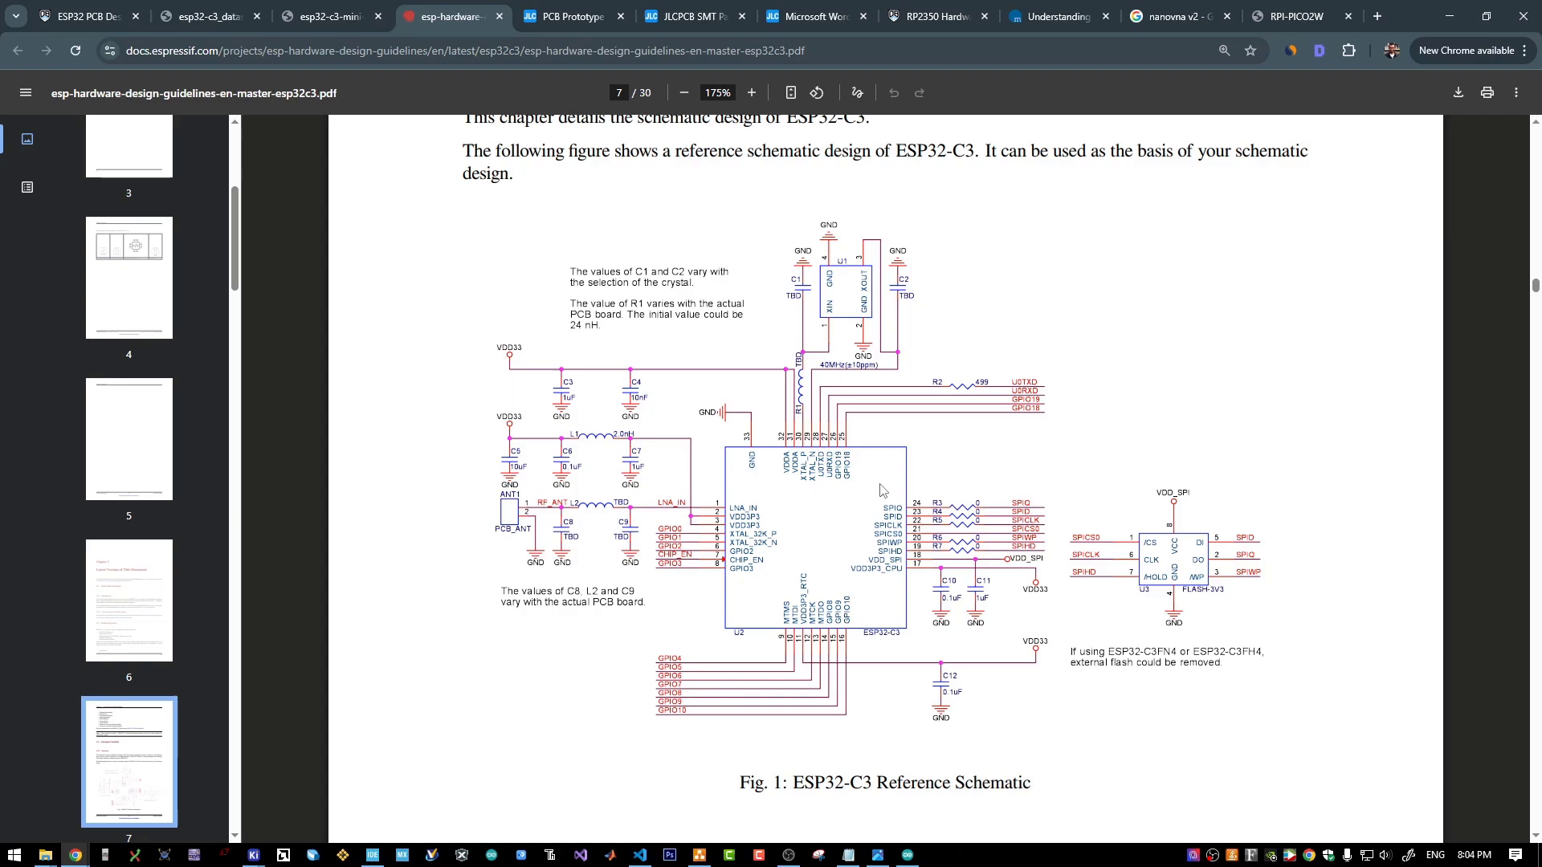
- Return to the article at its DC PWR In + LDO + USB schematic
left_click(86, 16)
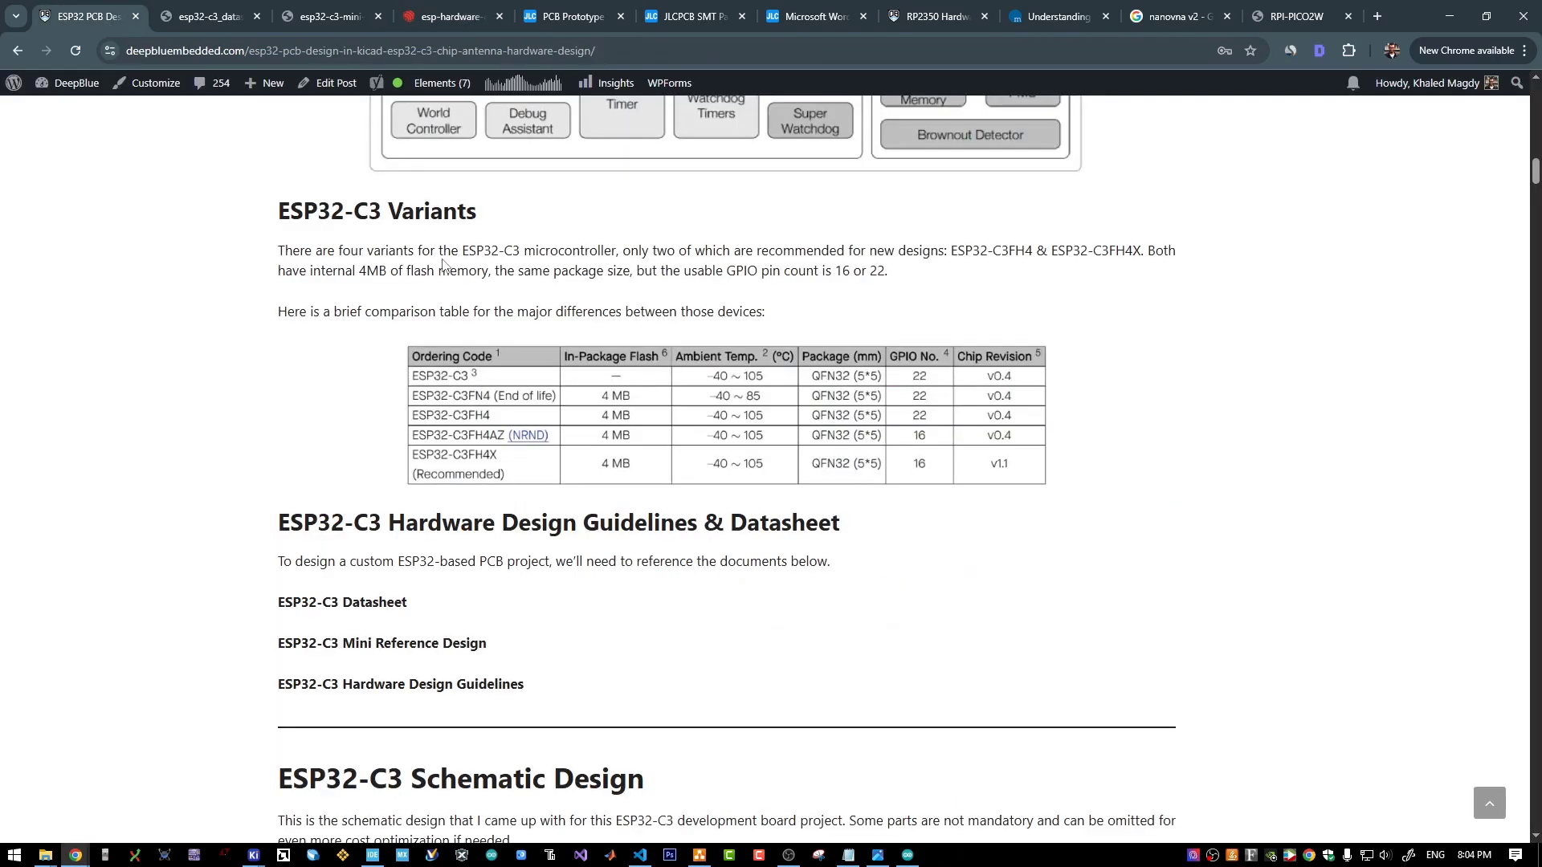
scroll(426, 277, "down", 5)
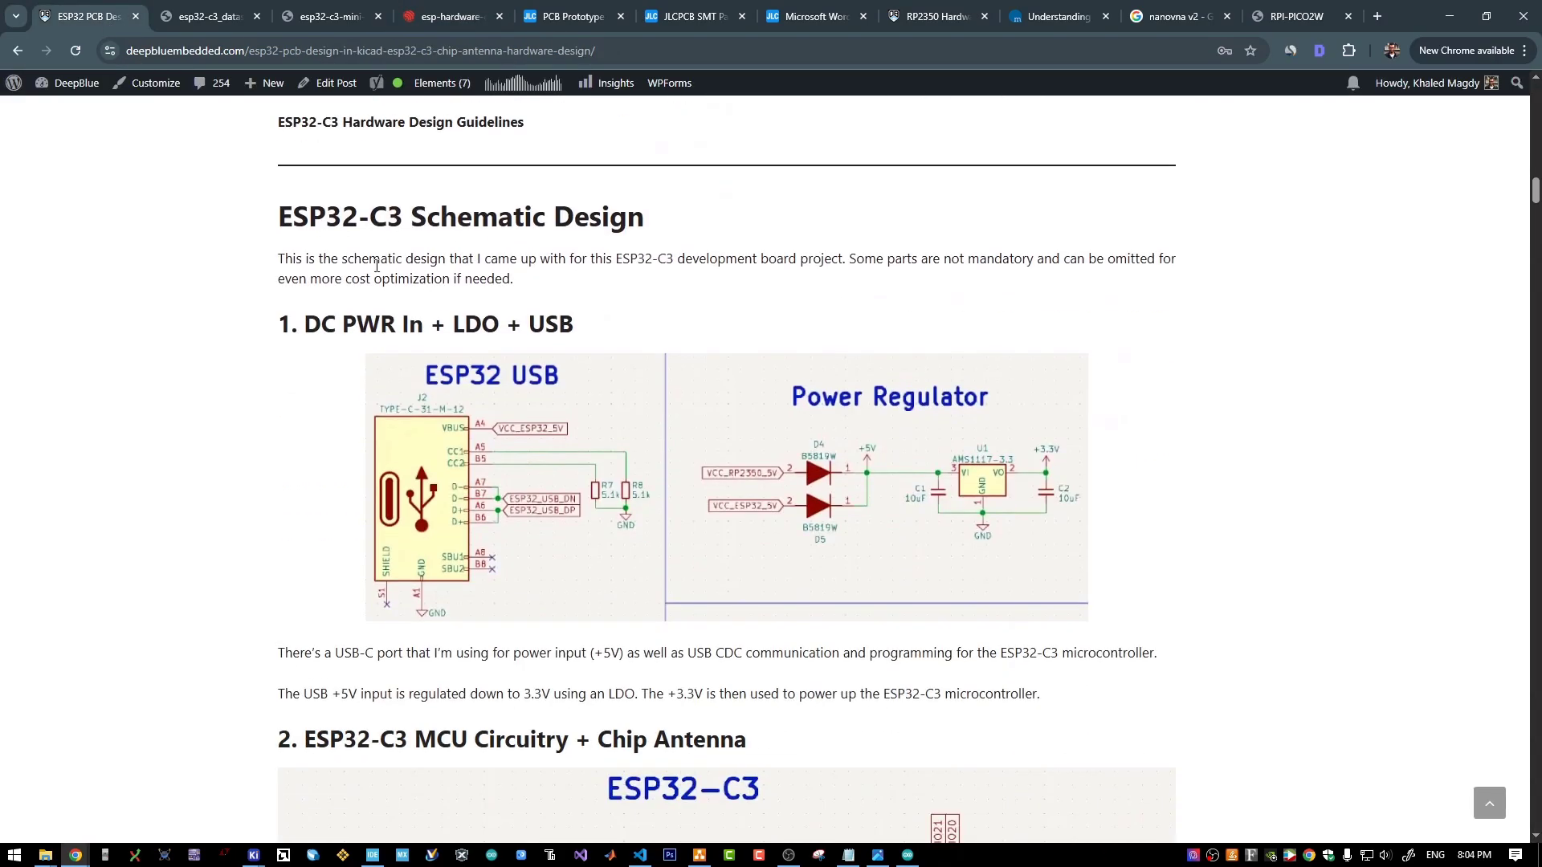
scroll(388, 273, "down", 1)
scroll(388, 277, "up", 1)
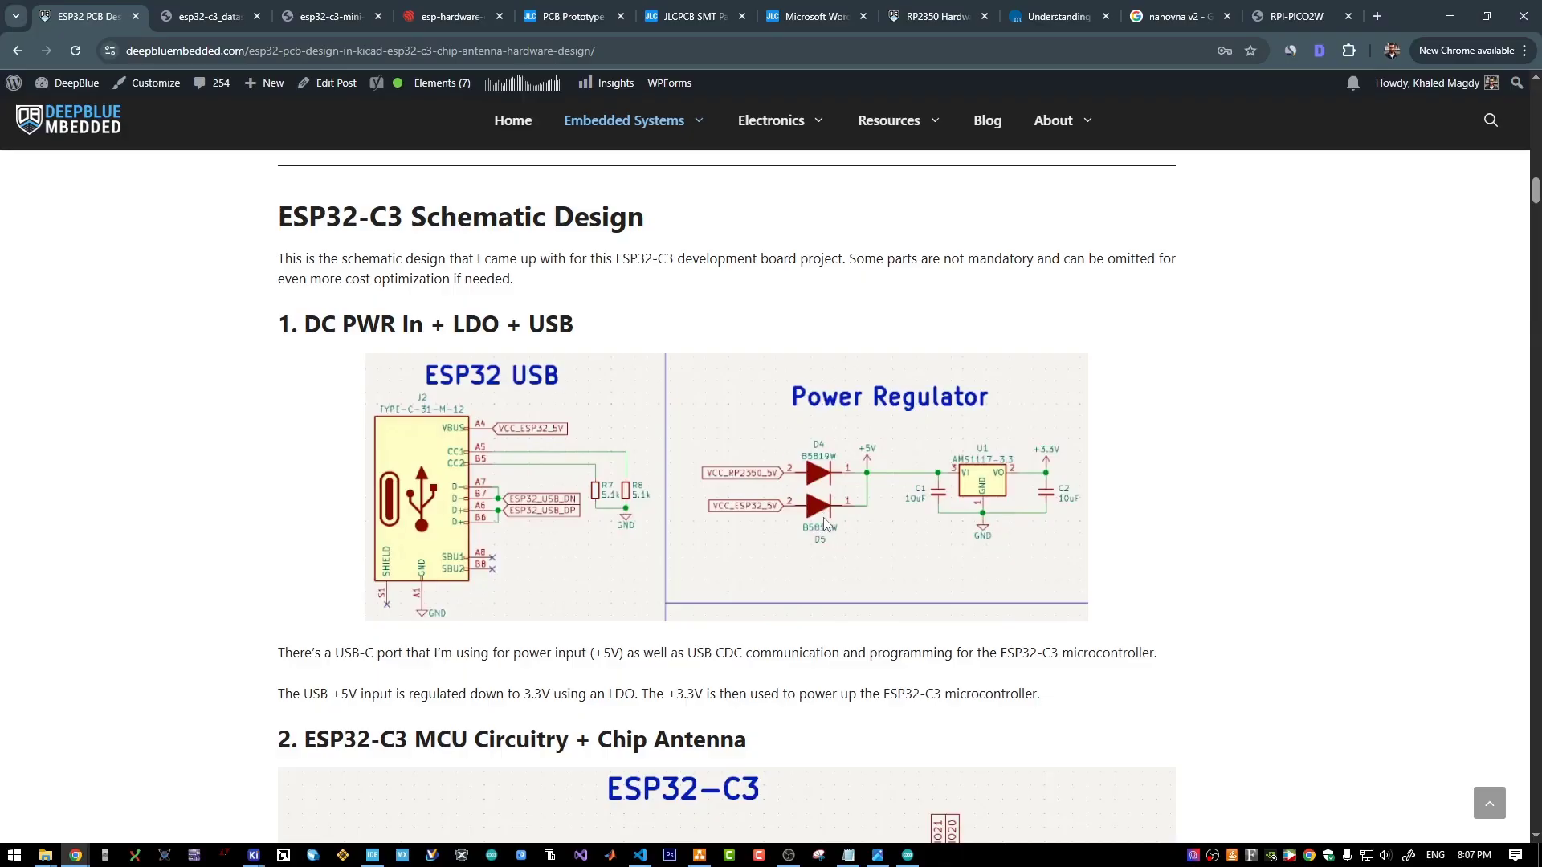
- Bring up the KiCad 3D Viewer and orbit the board back to a flat top view
mouse_move(253, 854)
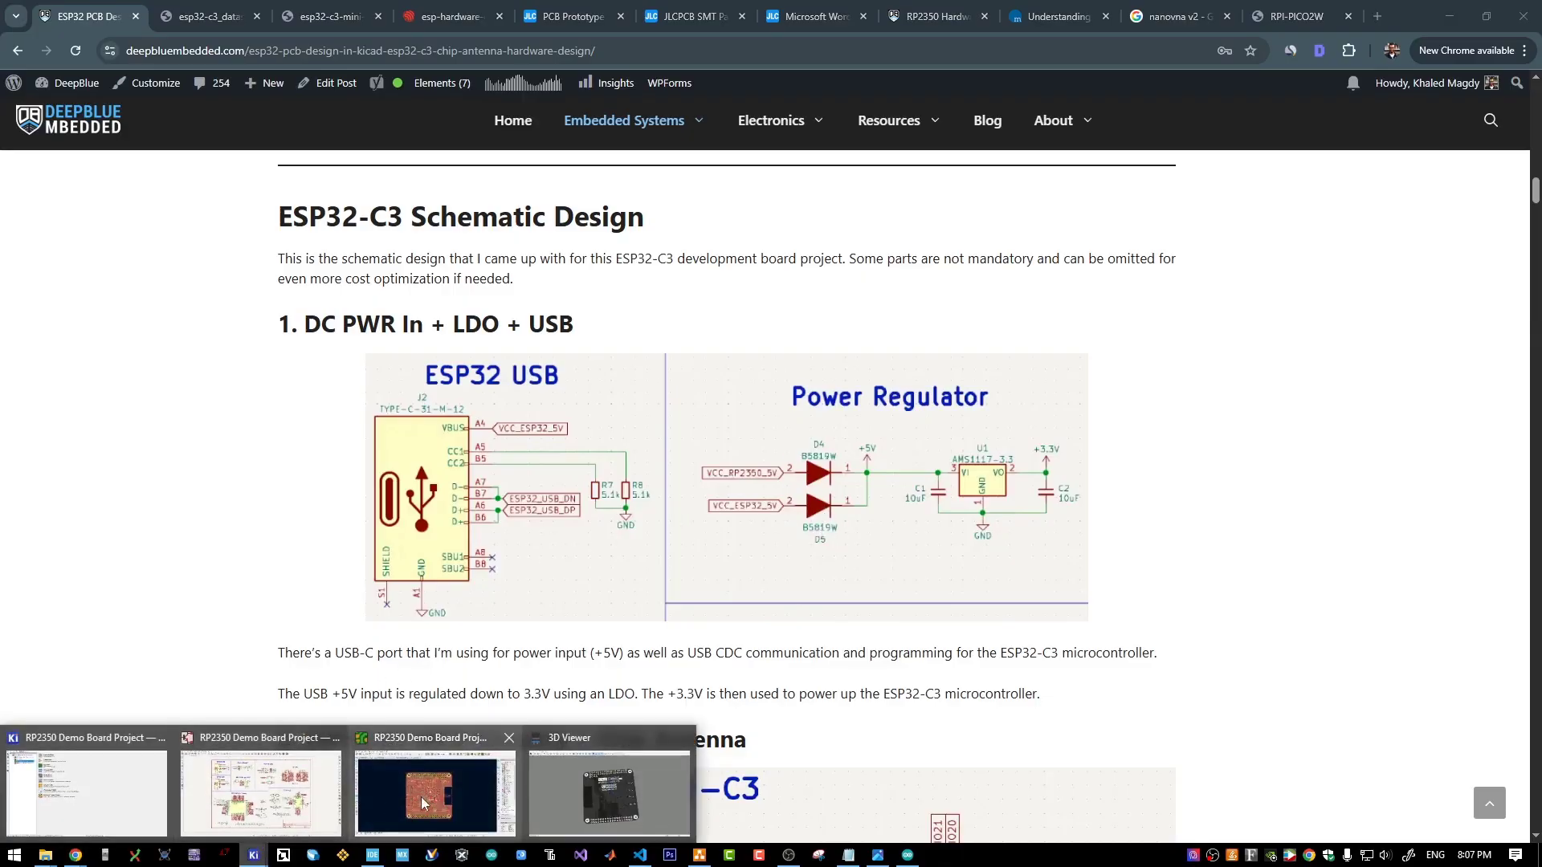
left_click(610, 783)
left_click_drag(775, 321, 554, 495)
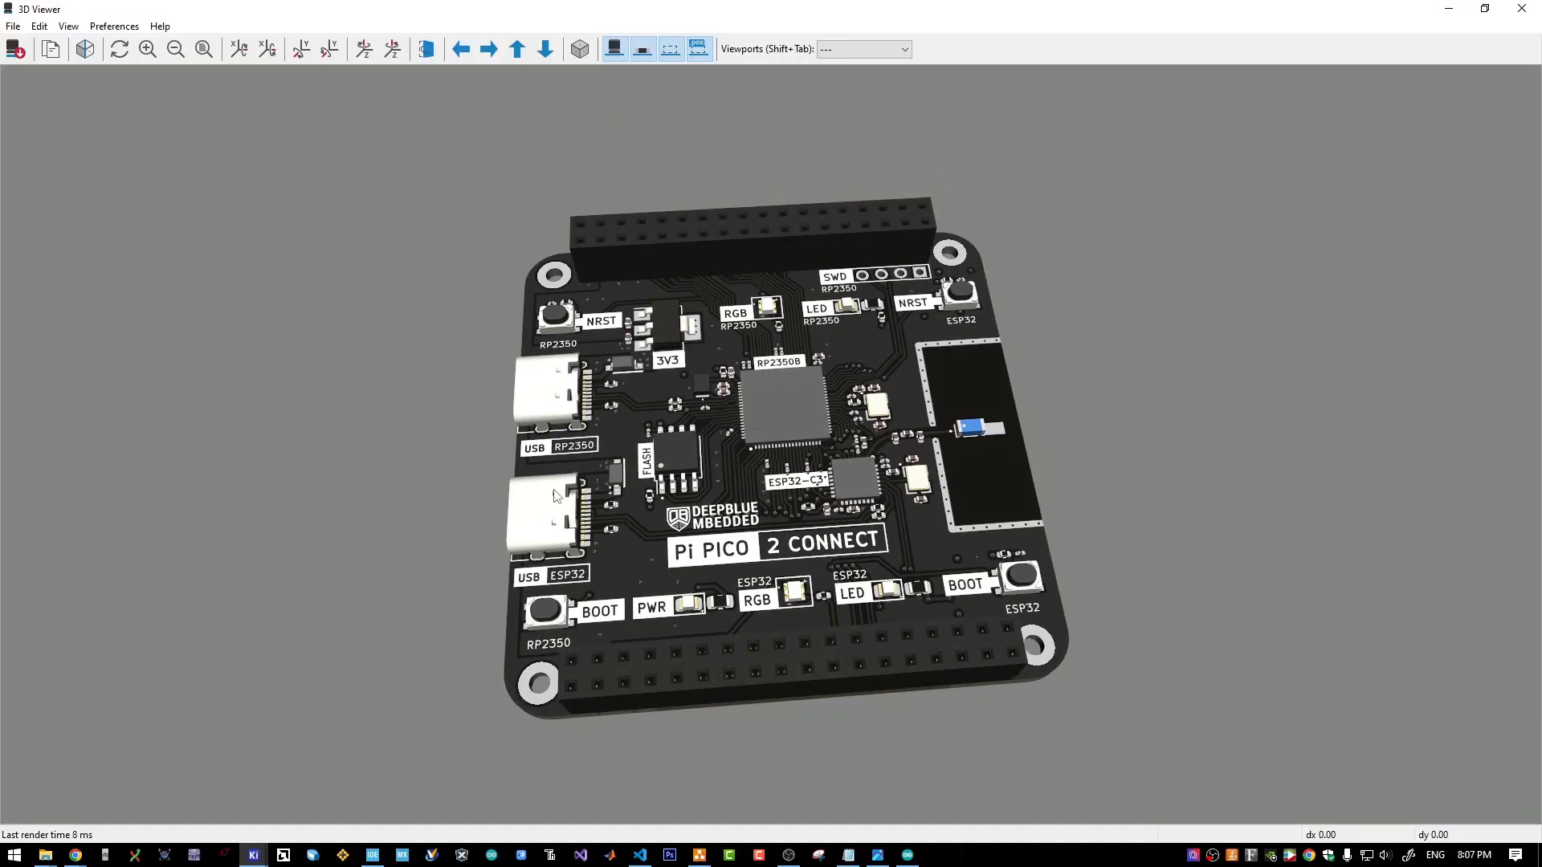
left_click_drag(571, 444, 747, 320)
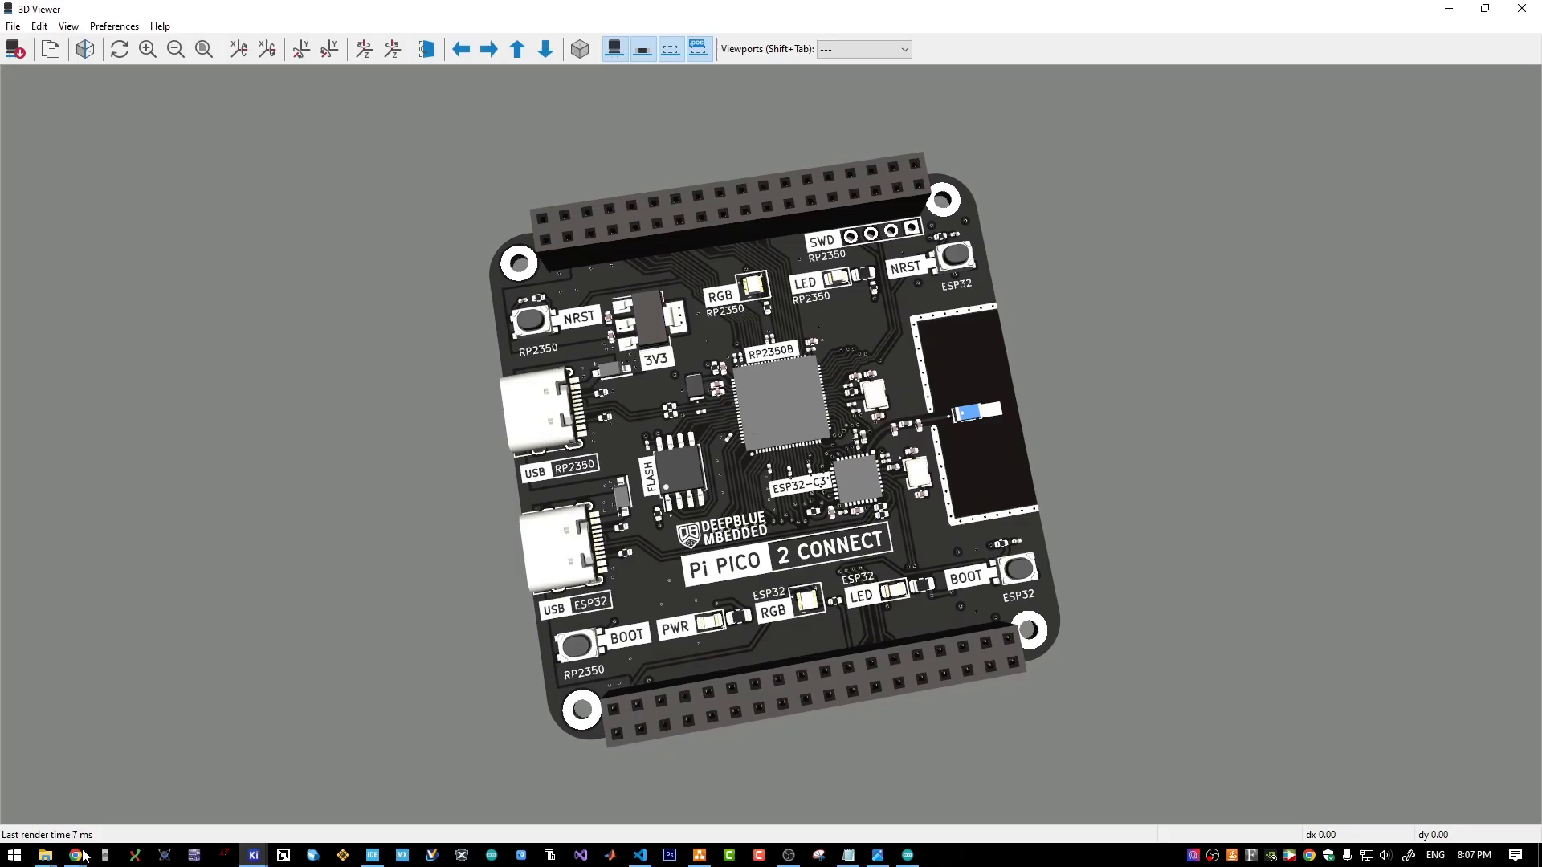
- Return to the blog and scroll to the ESP32-C3FH4 MCU Circuitry + Chip Antenna schematic
mouse_move(84, 856)
left_click(508, 791)
scroll(670, 283, "down", 1)
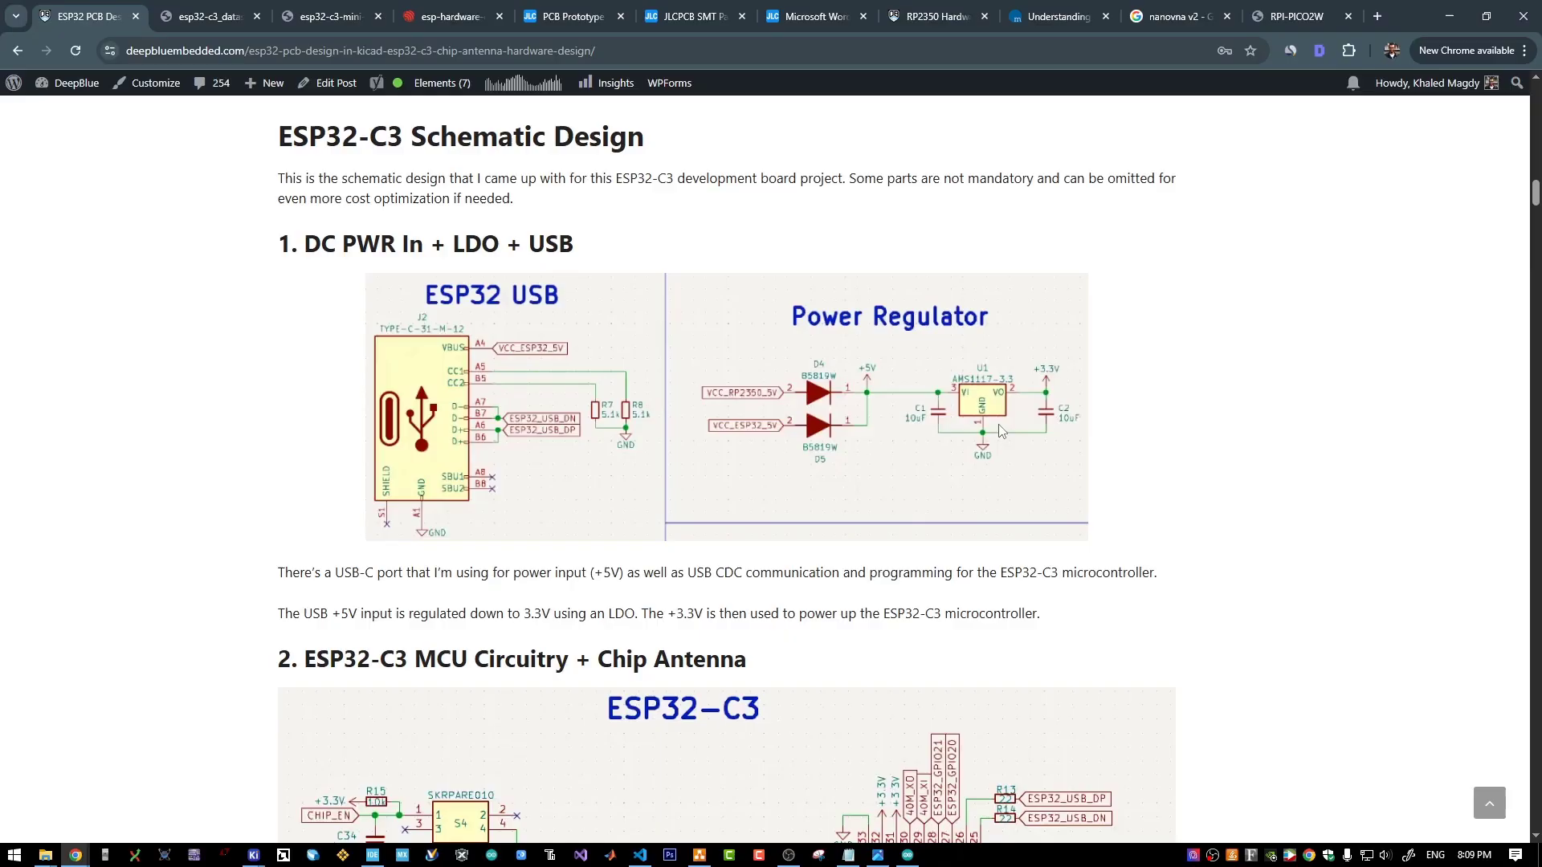
scroll(900, 502, "down", 1)
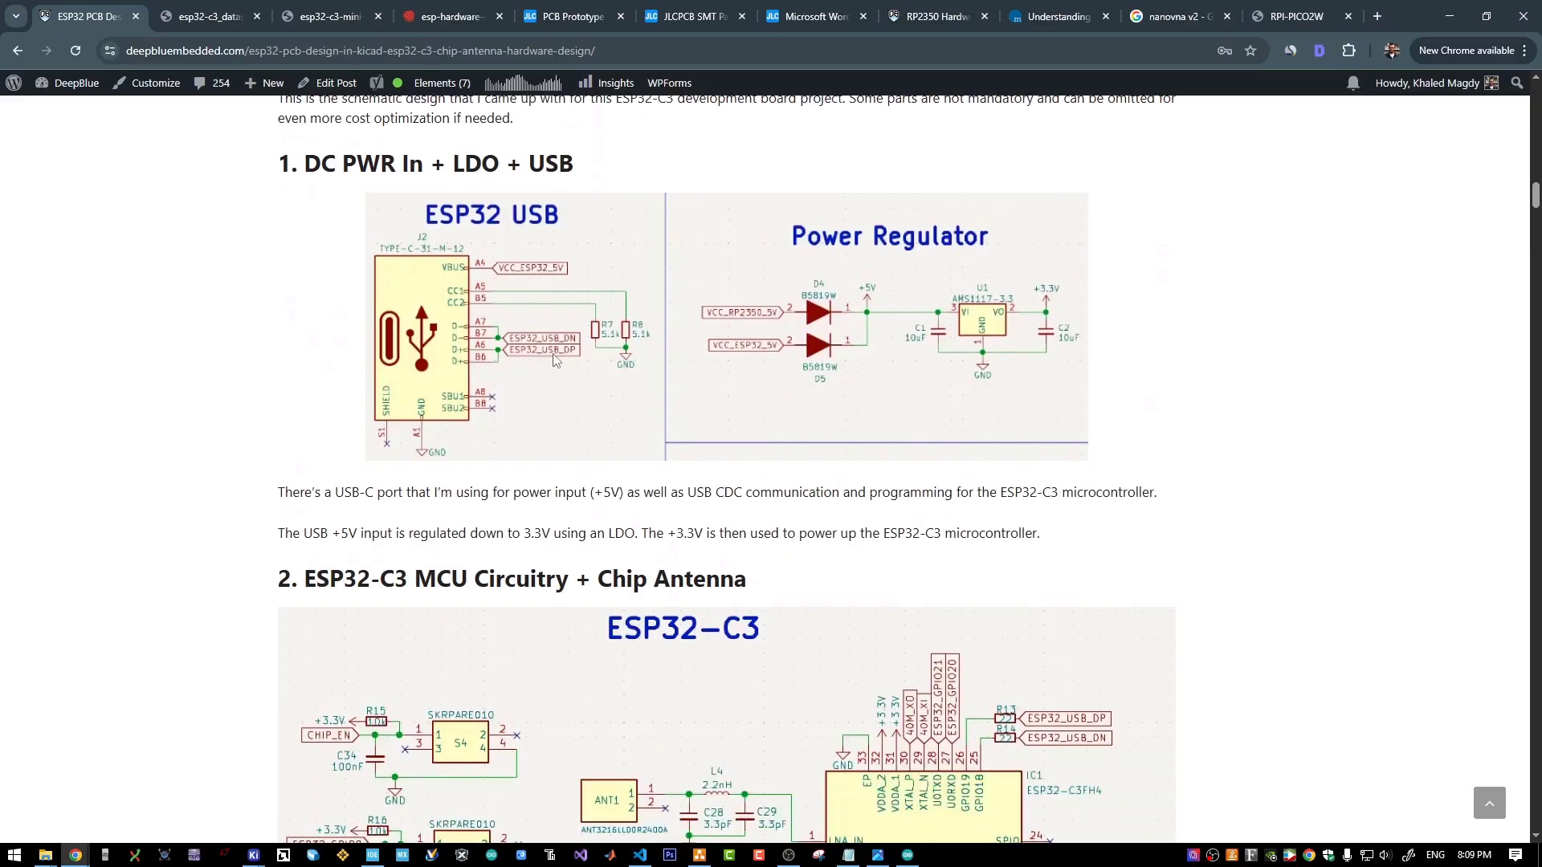
scroll(553, 360, "down", 5)
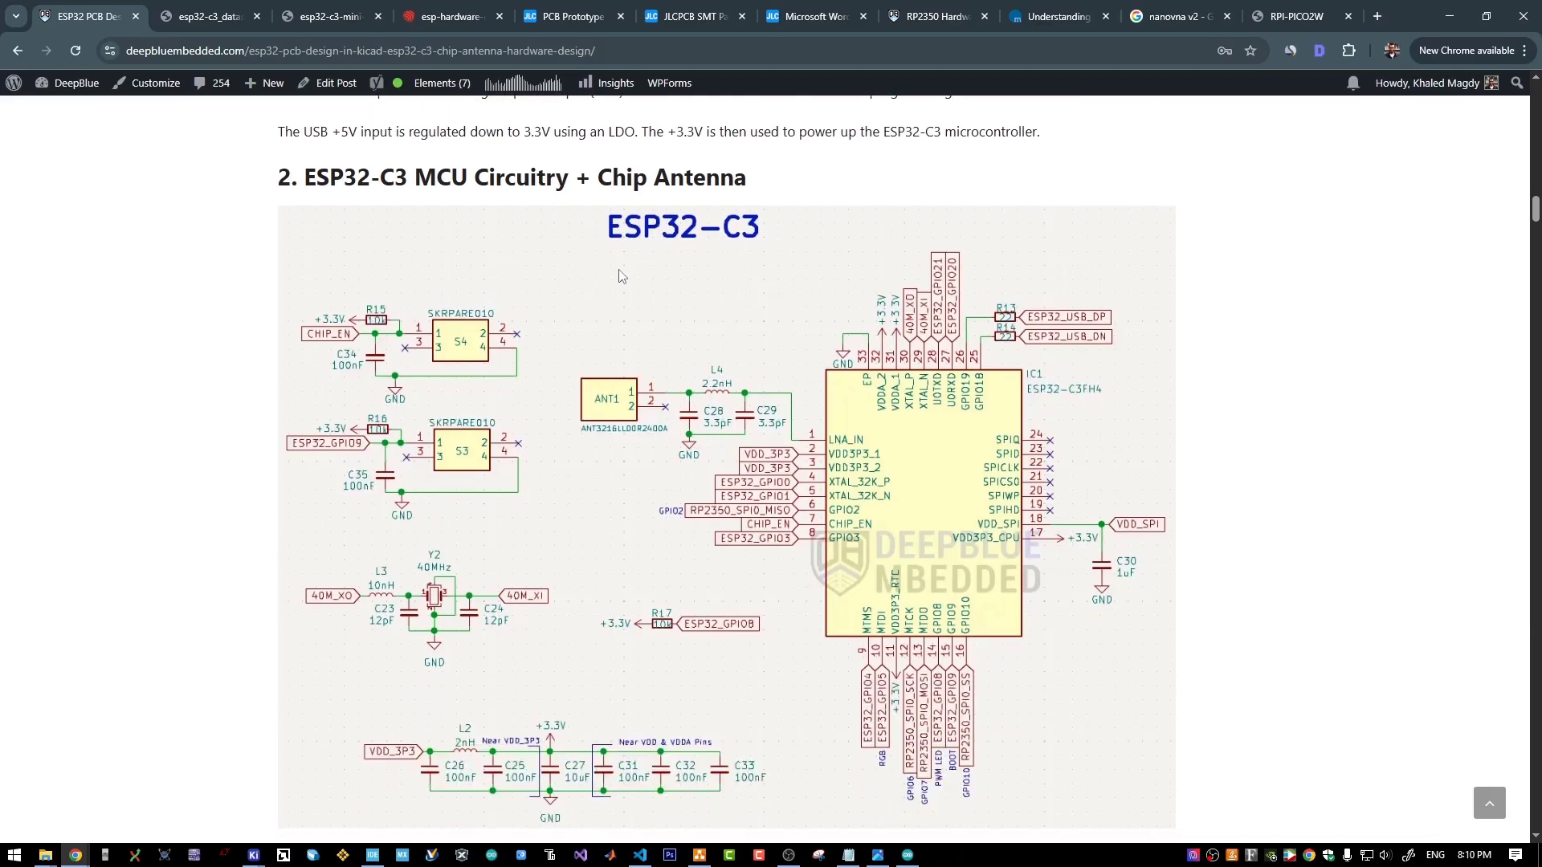
scroll(618, 276, "down", 1)
scroll(745, 409, "up", 1)
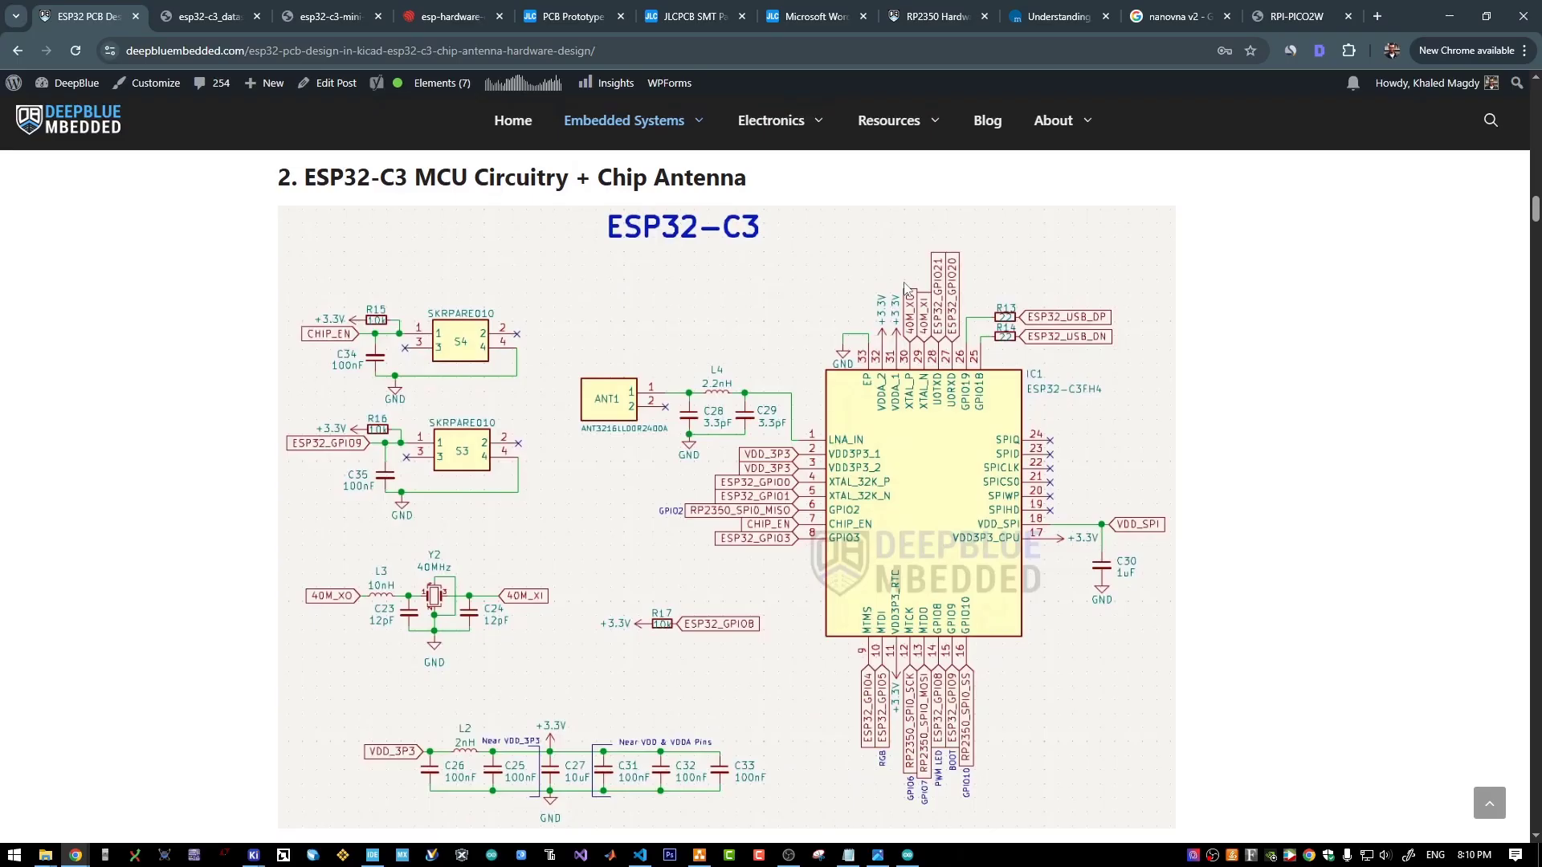
- Bring the KiCad 3D Viewer forward, then minimize it to reveal the Chrome schematic
mouse_move(253, 854)
left_click(607, 783)
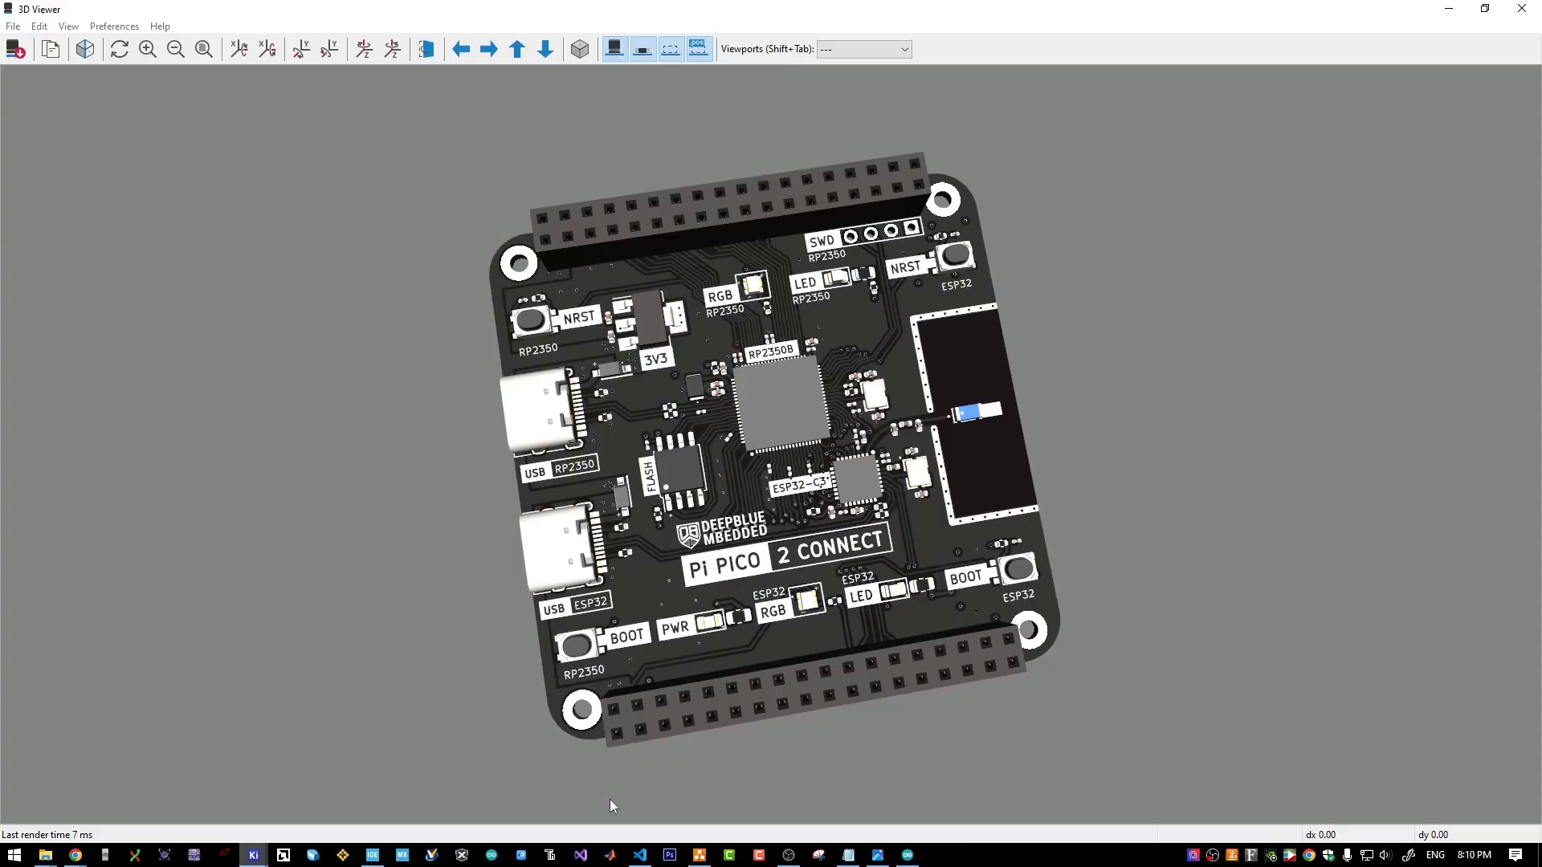
left_click(1449, 9)
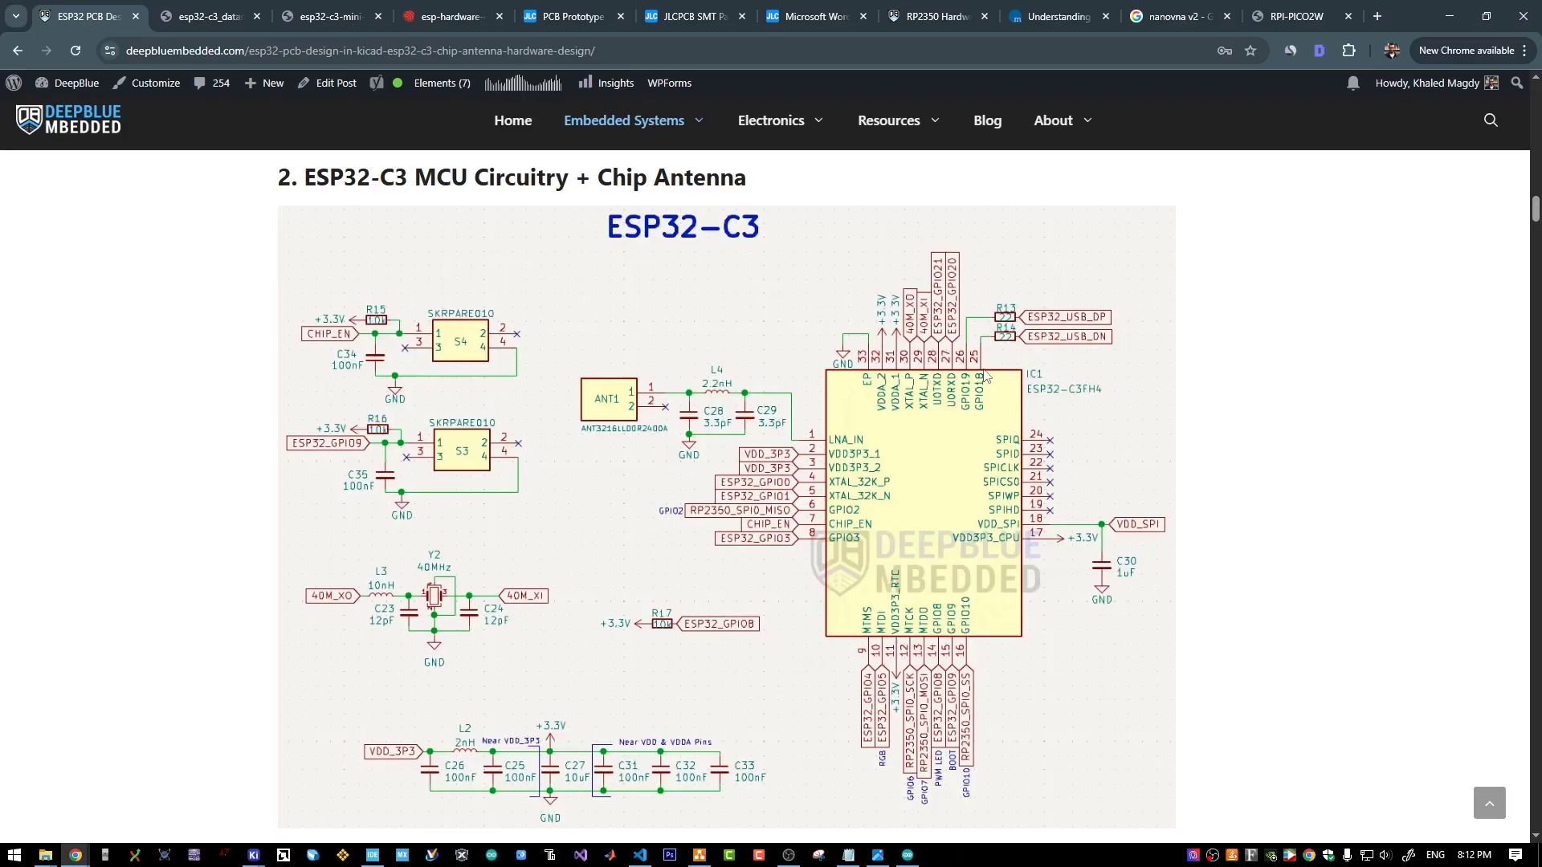
left_click(205, 16)
scroll(972, 474, "up", 5, "ctrl")
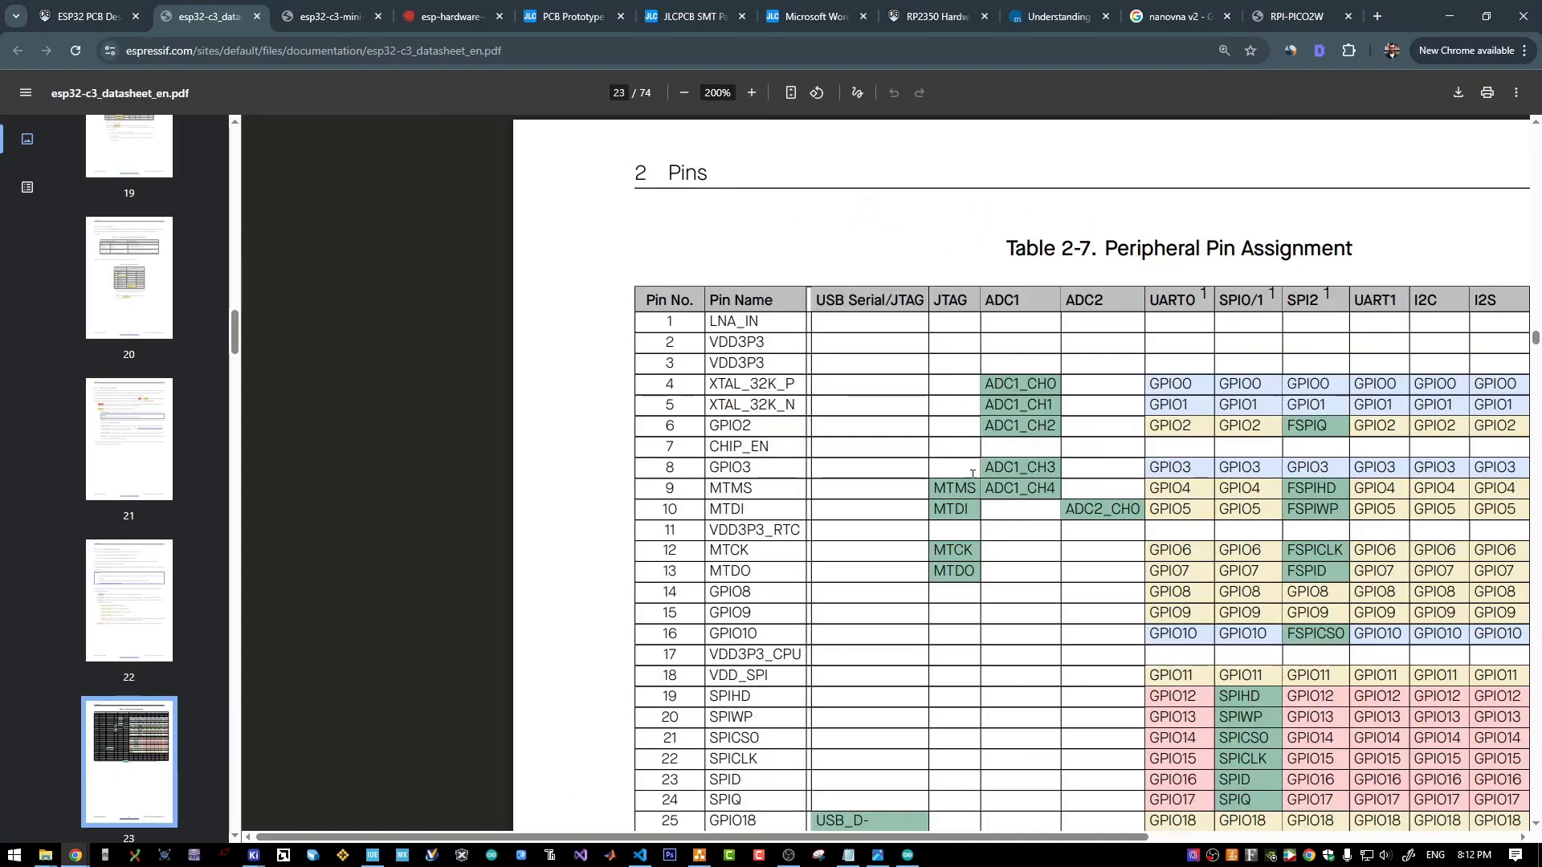
scroll(972, 474, "down", 2)
left_click_drag(710, 660, 759, 681)
left_click(791, 679)
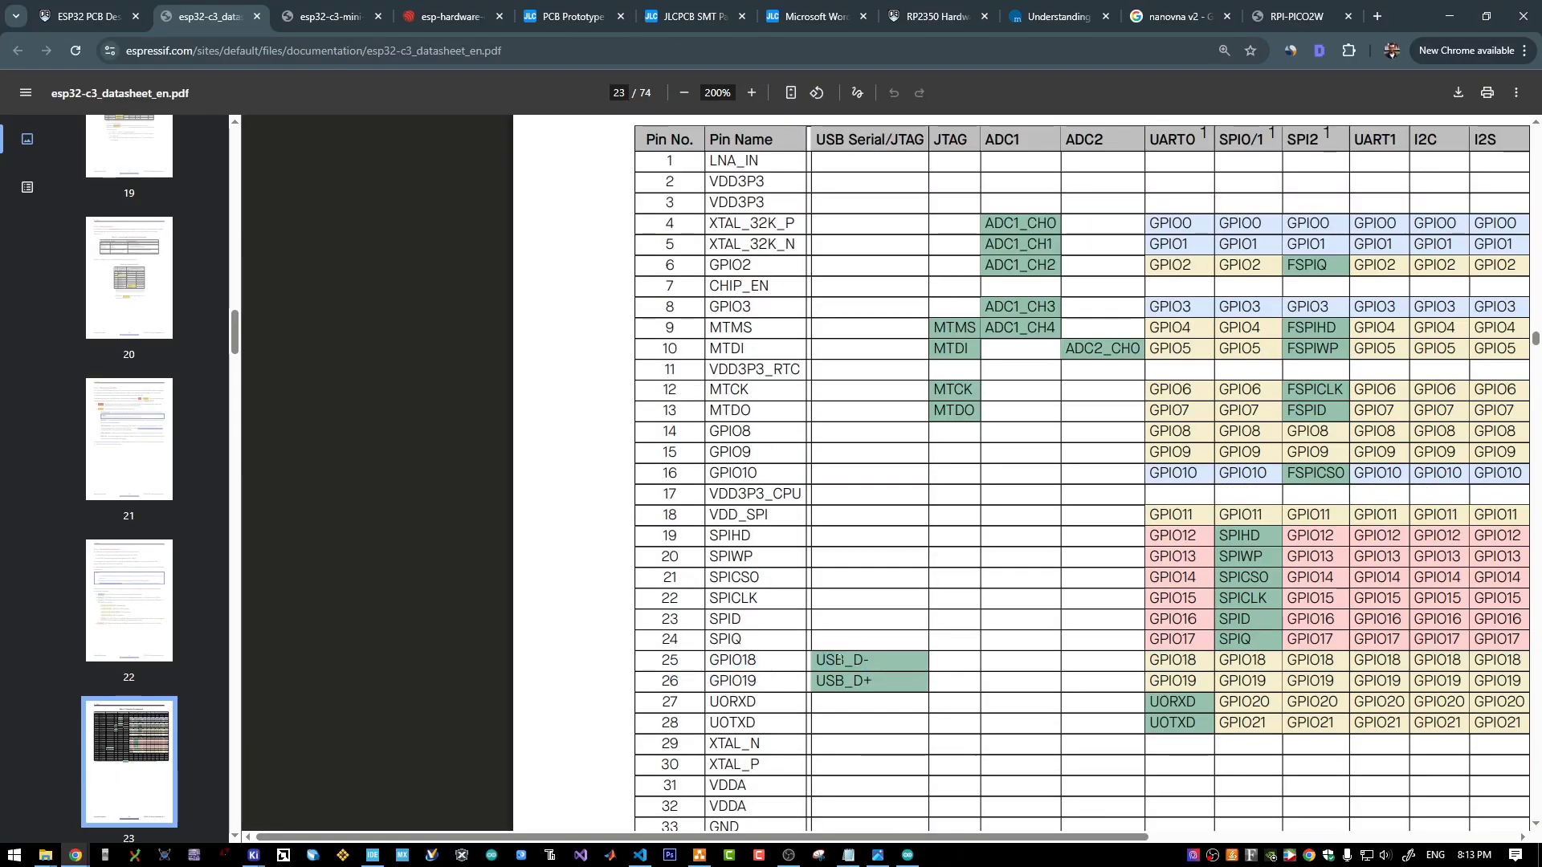
left_click(93, 19)
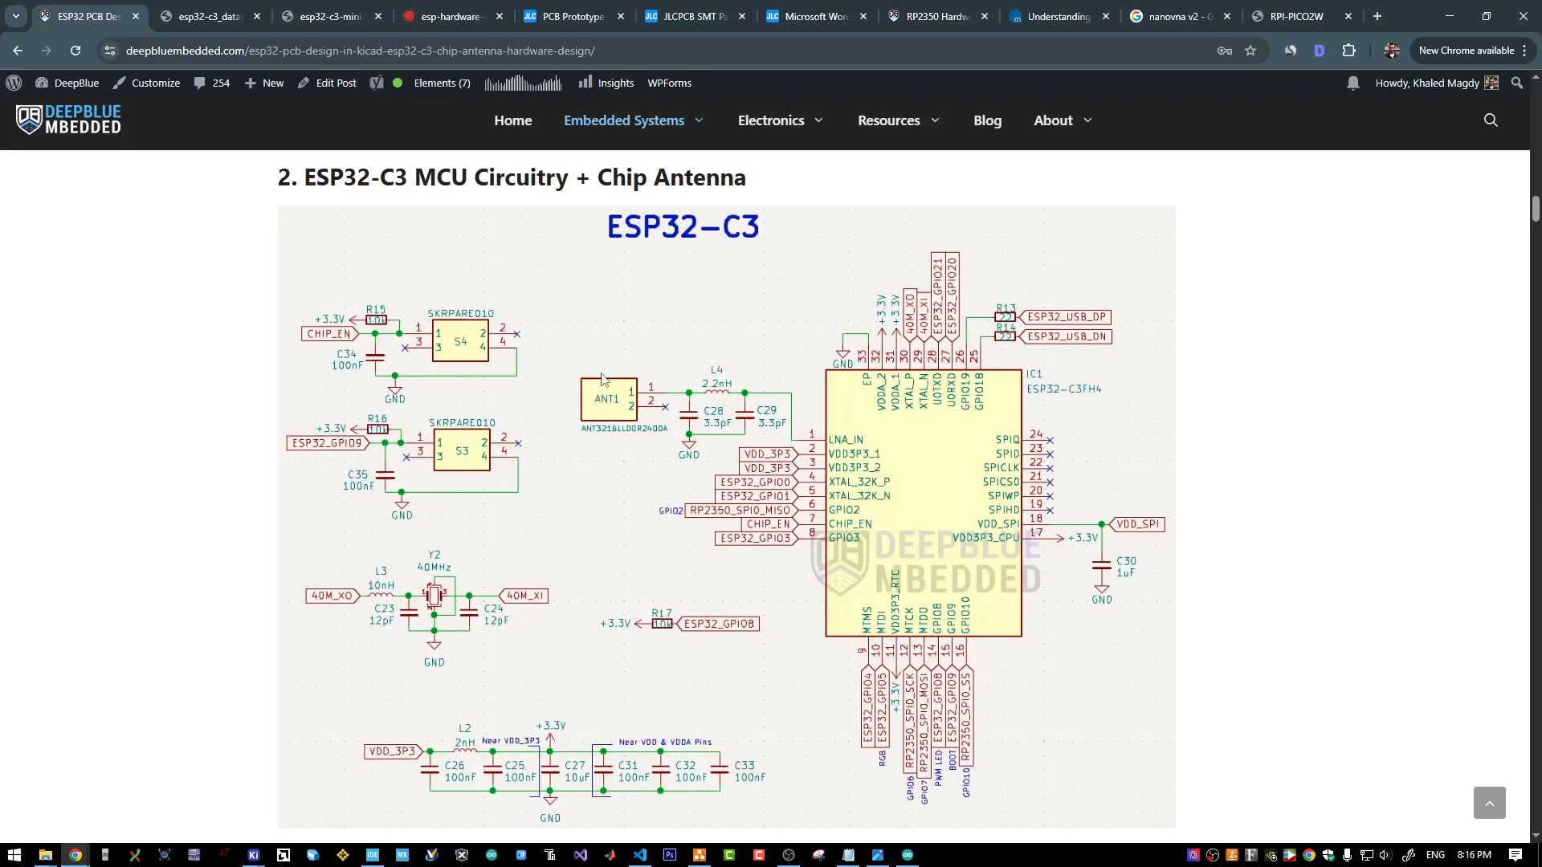
- Check the JLCPCB chip antenna results, then scroll the YAGEO datasheet to page 4's Fig. 3
left_click(661, 18)
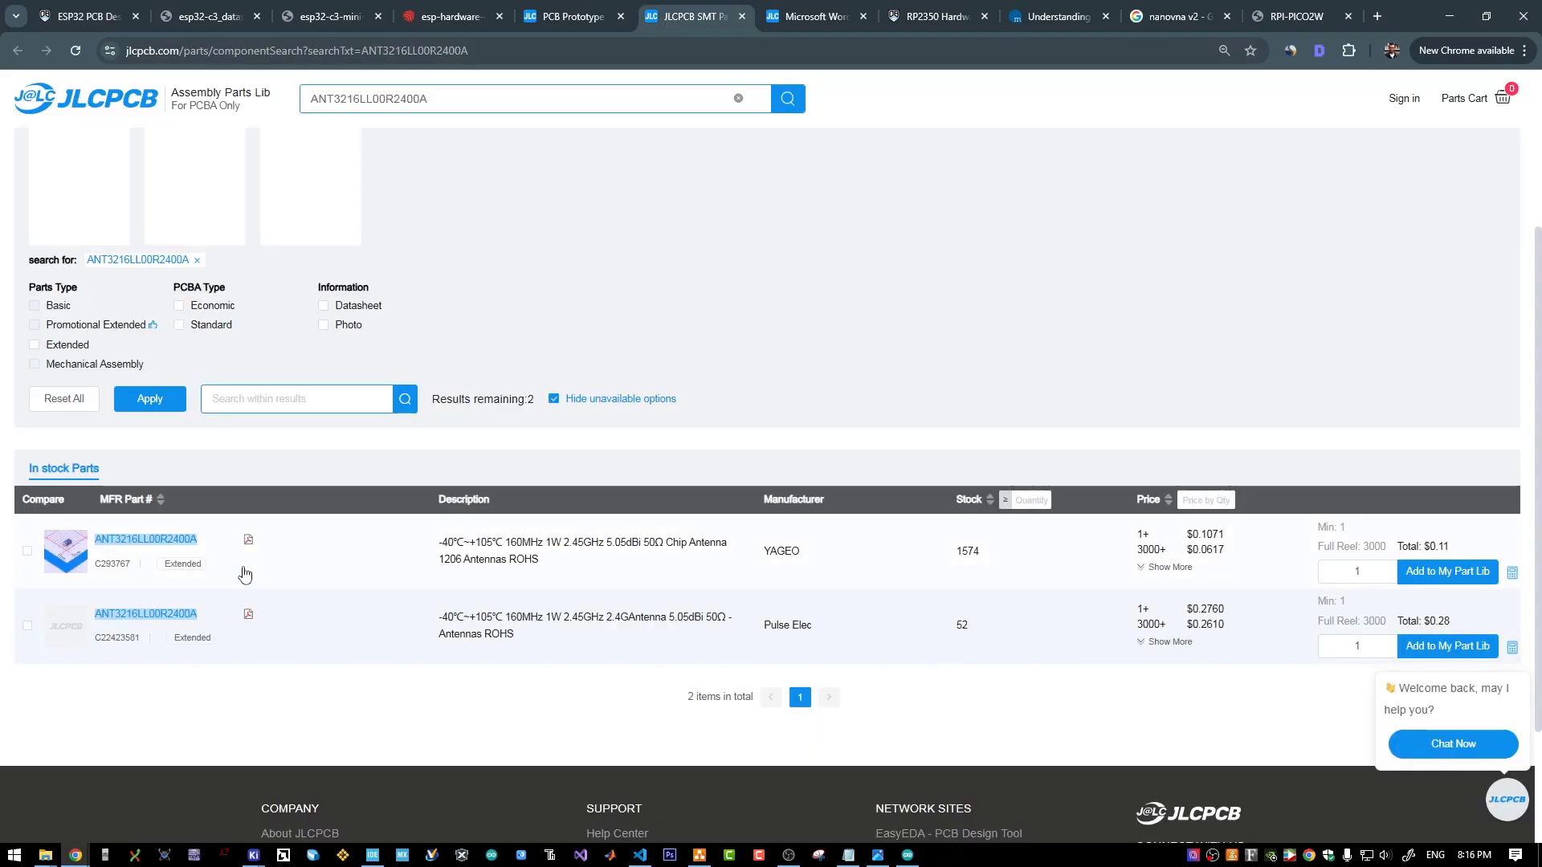
left_click(786, 16)
scroll(1092, 253, "down", 20)
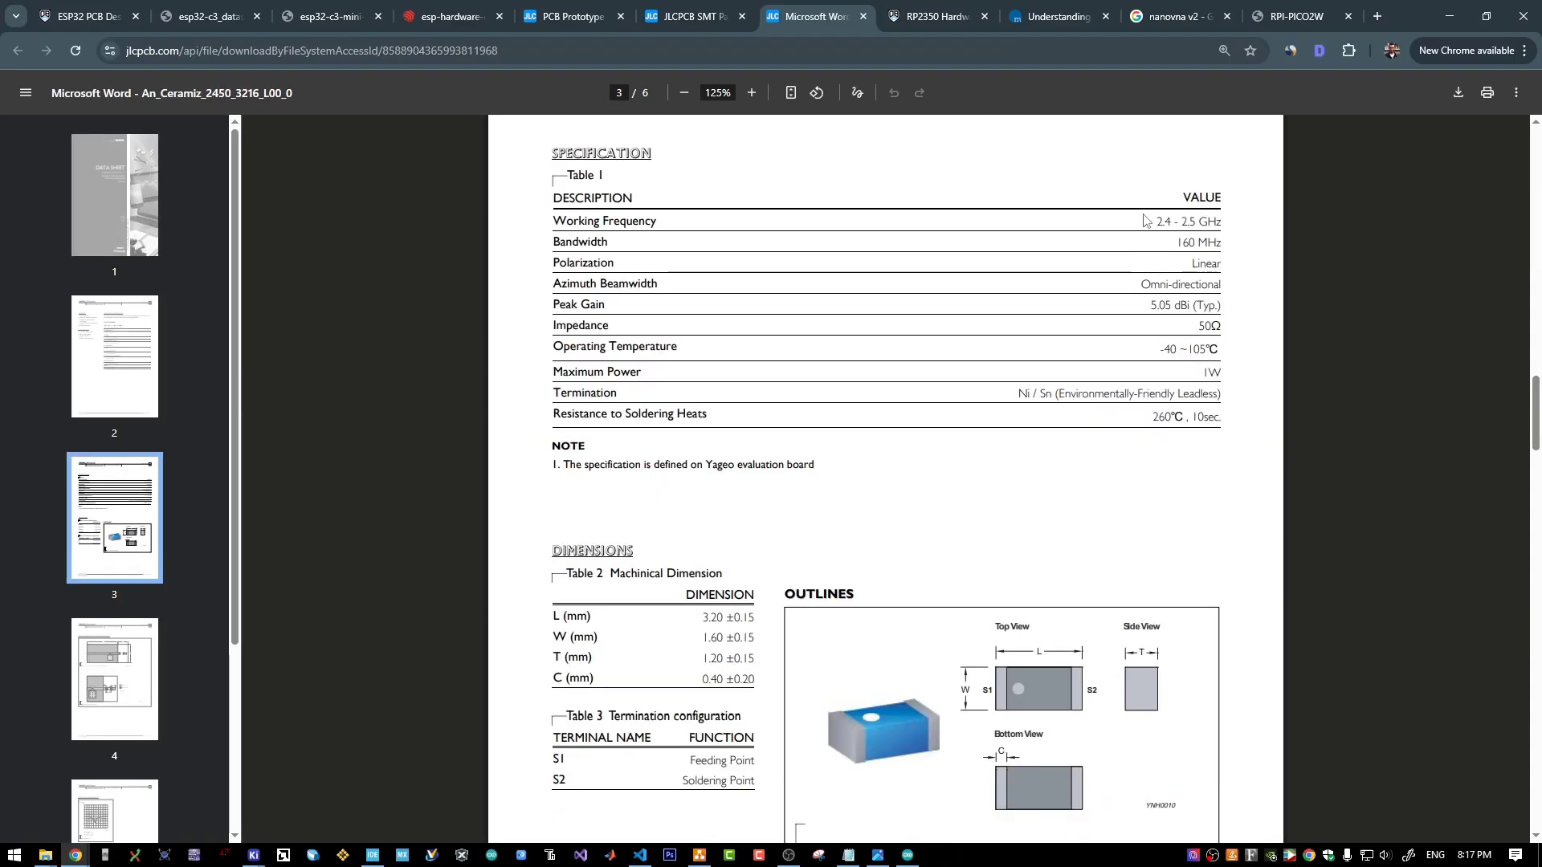
scroll(1154, 227, "down", 12)
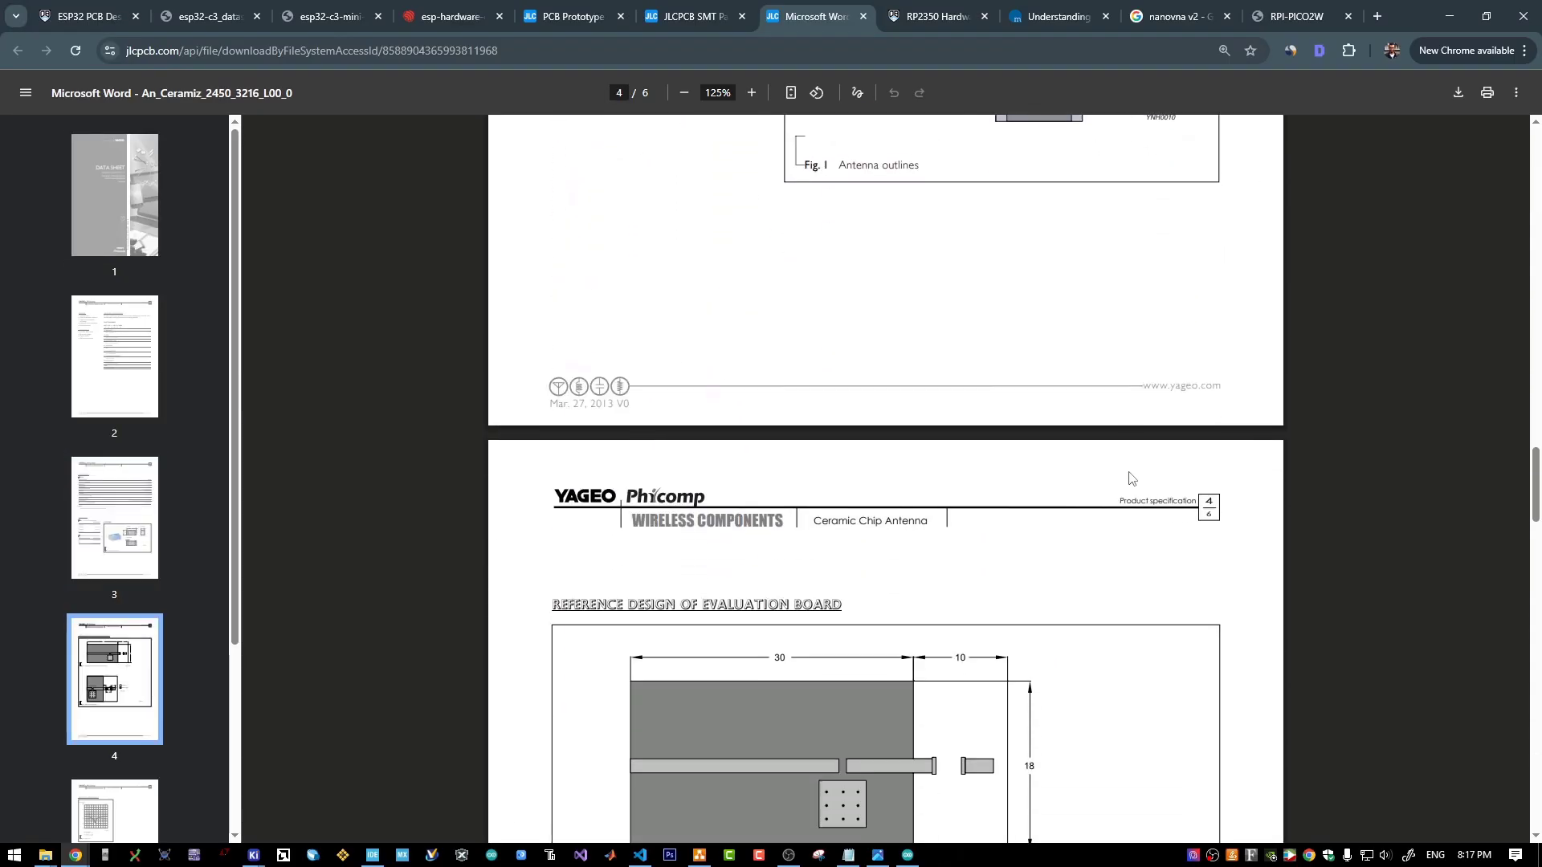
scroll(970, 511, "down", 2)
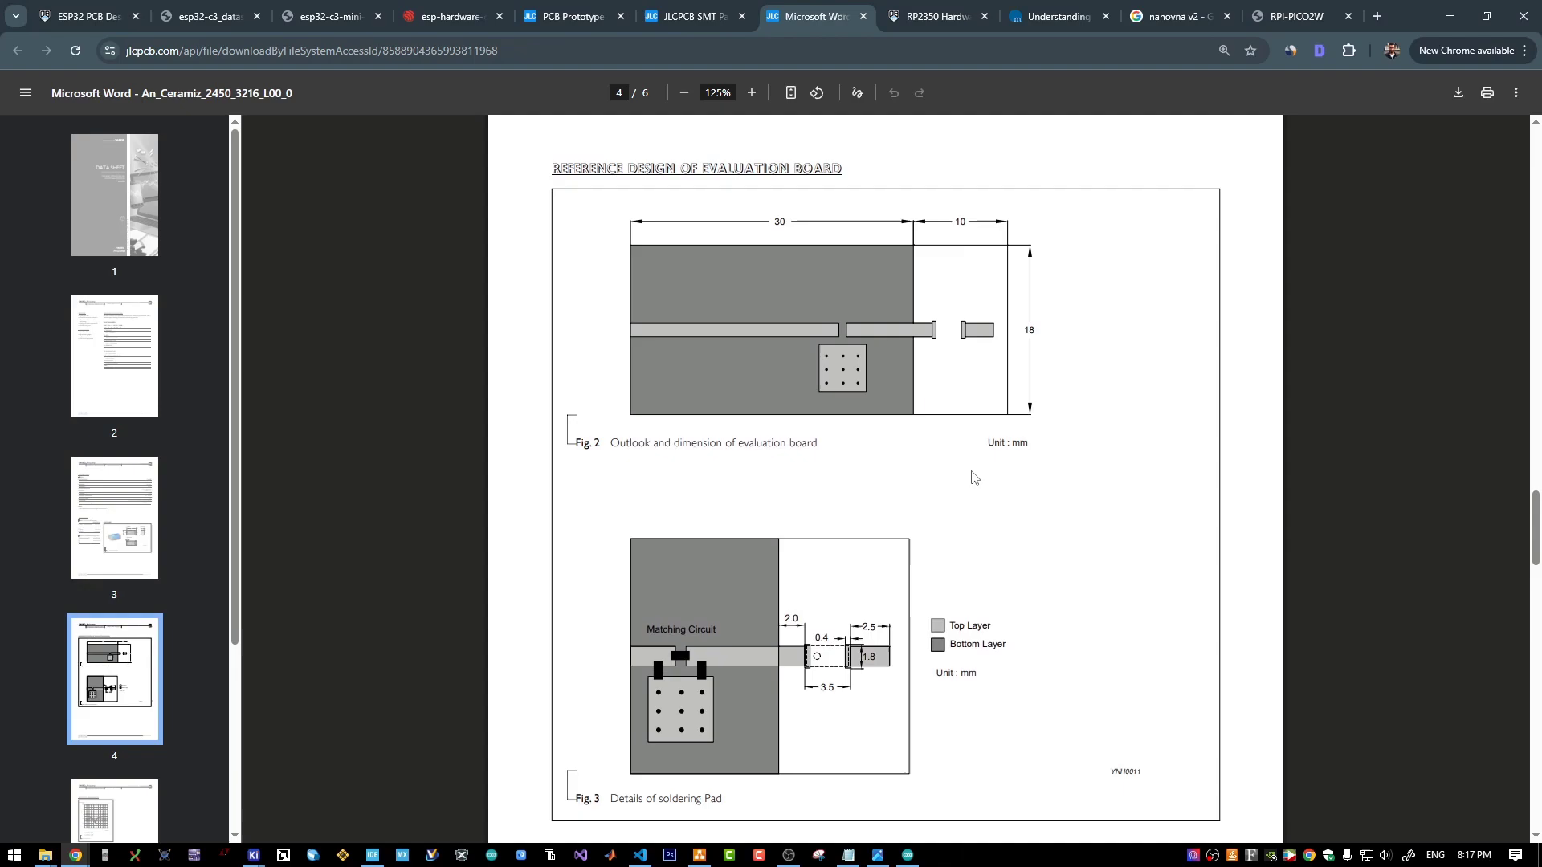
- Show the KiCad 3D Viewer, then minimize it to get back to the Chrome article's schematic
left_click(254, 855)
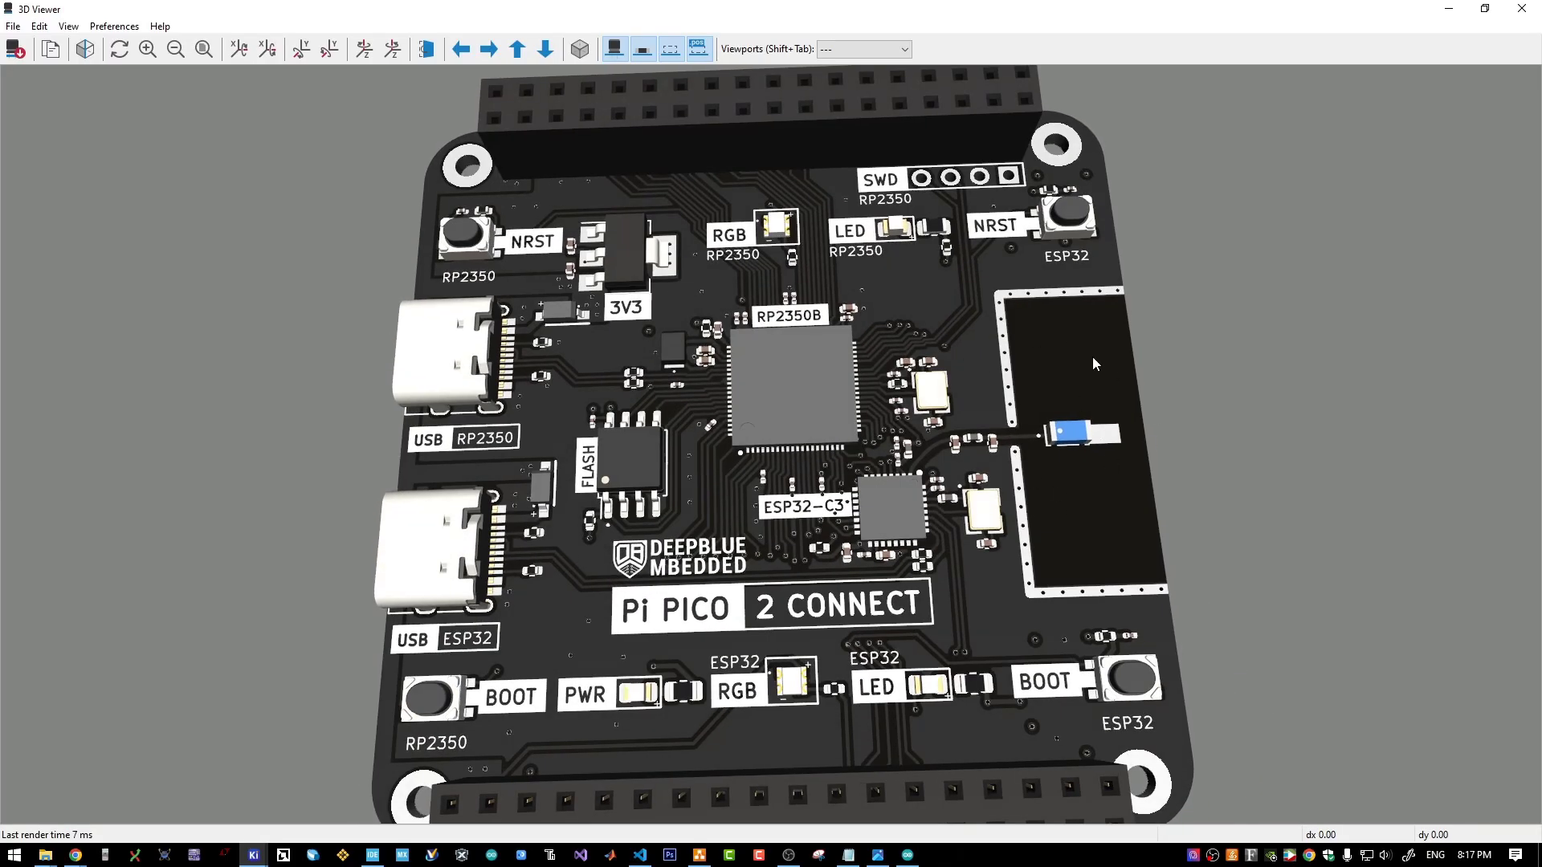
left_click(1450, 9)
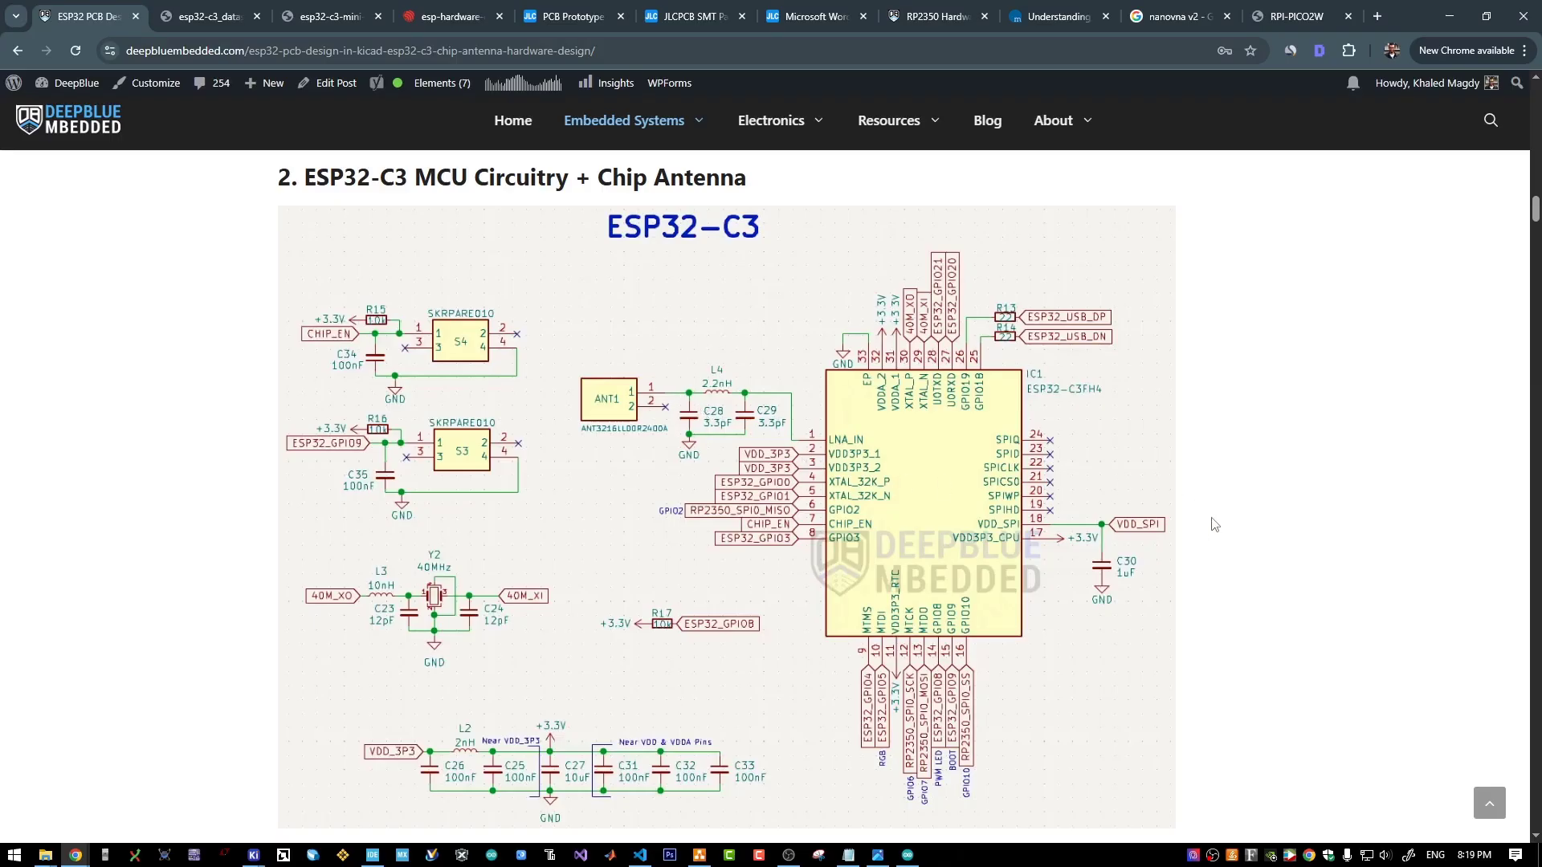
- Scroll to the Strapping (Boot) Pins section and highlight the download boot method lines
scroll(1264, 512, "down", 1)
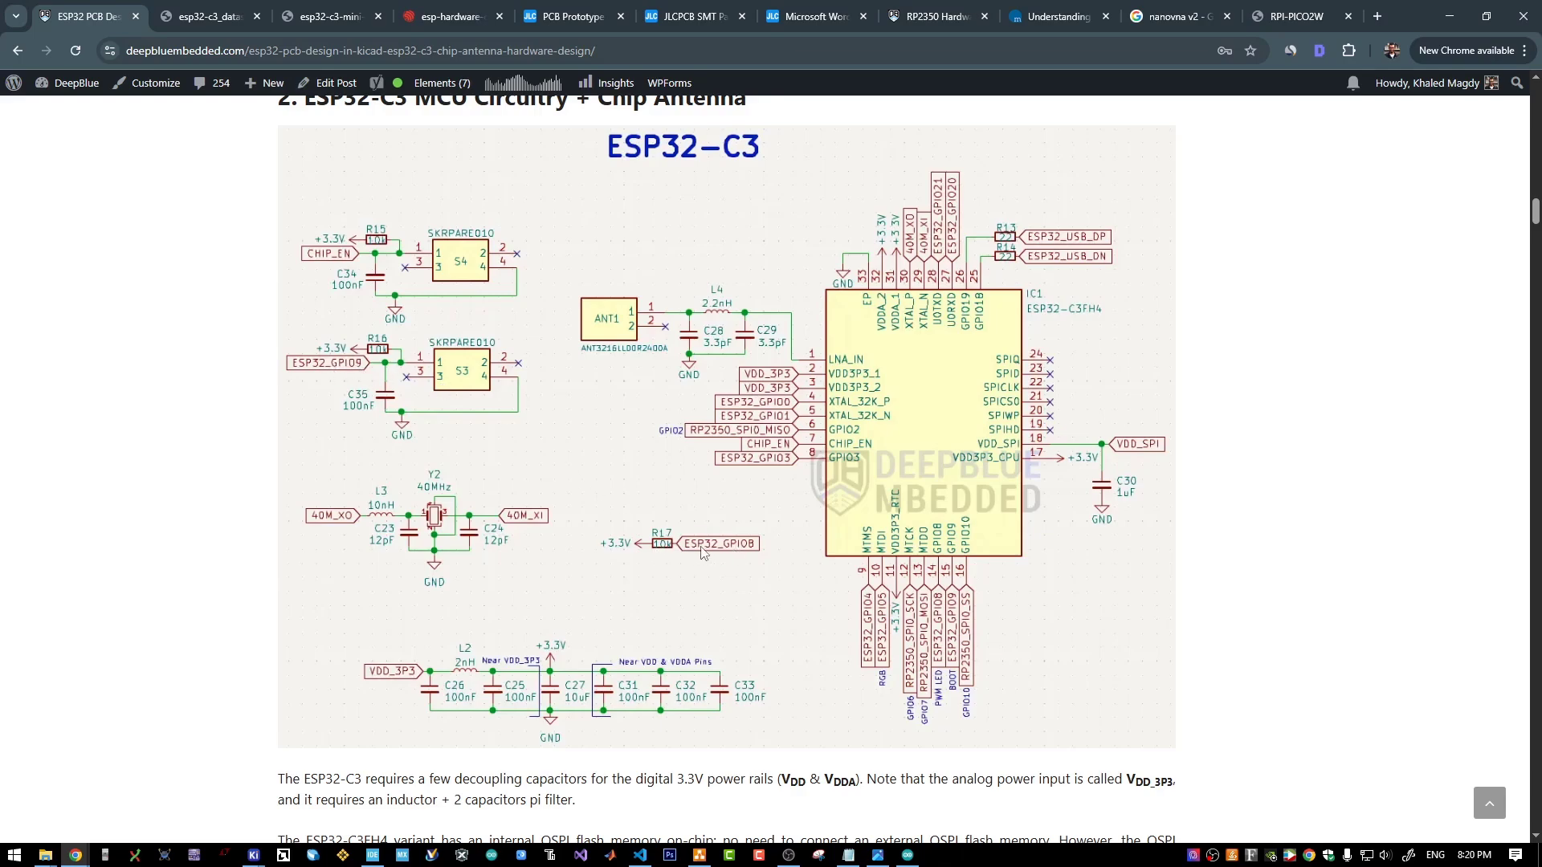
scroll(639, 538, "down", 6)
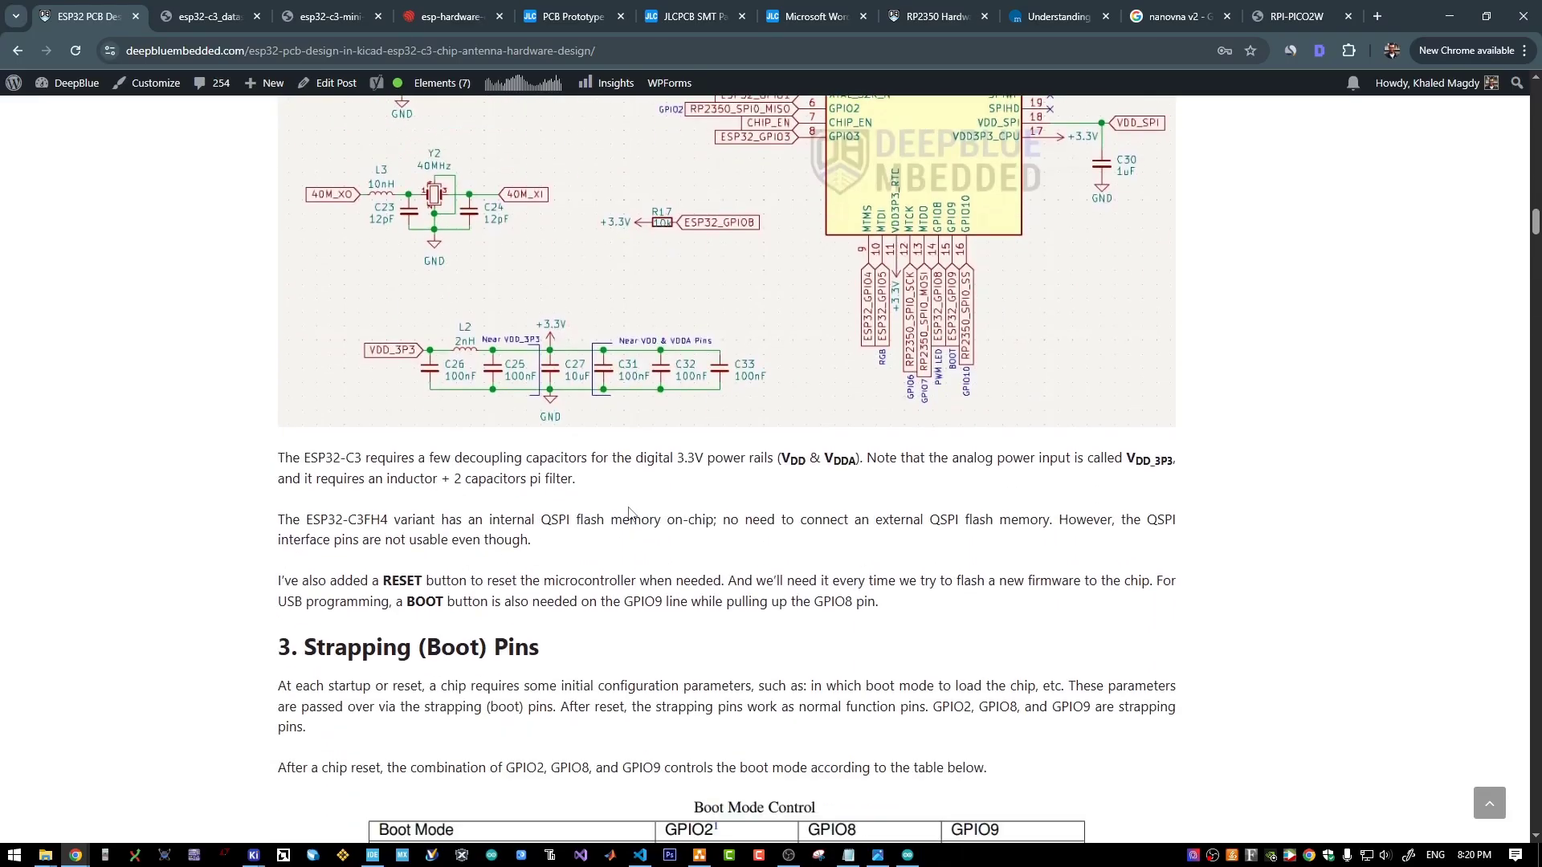
scroll(630, 523, "down", 2)
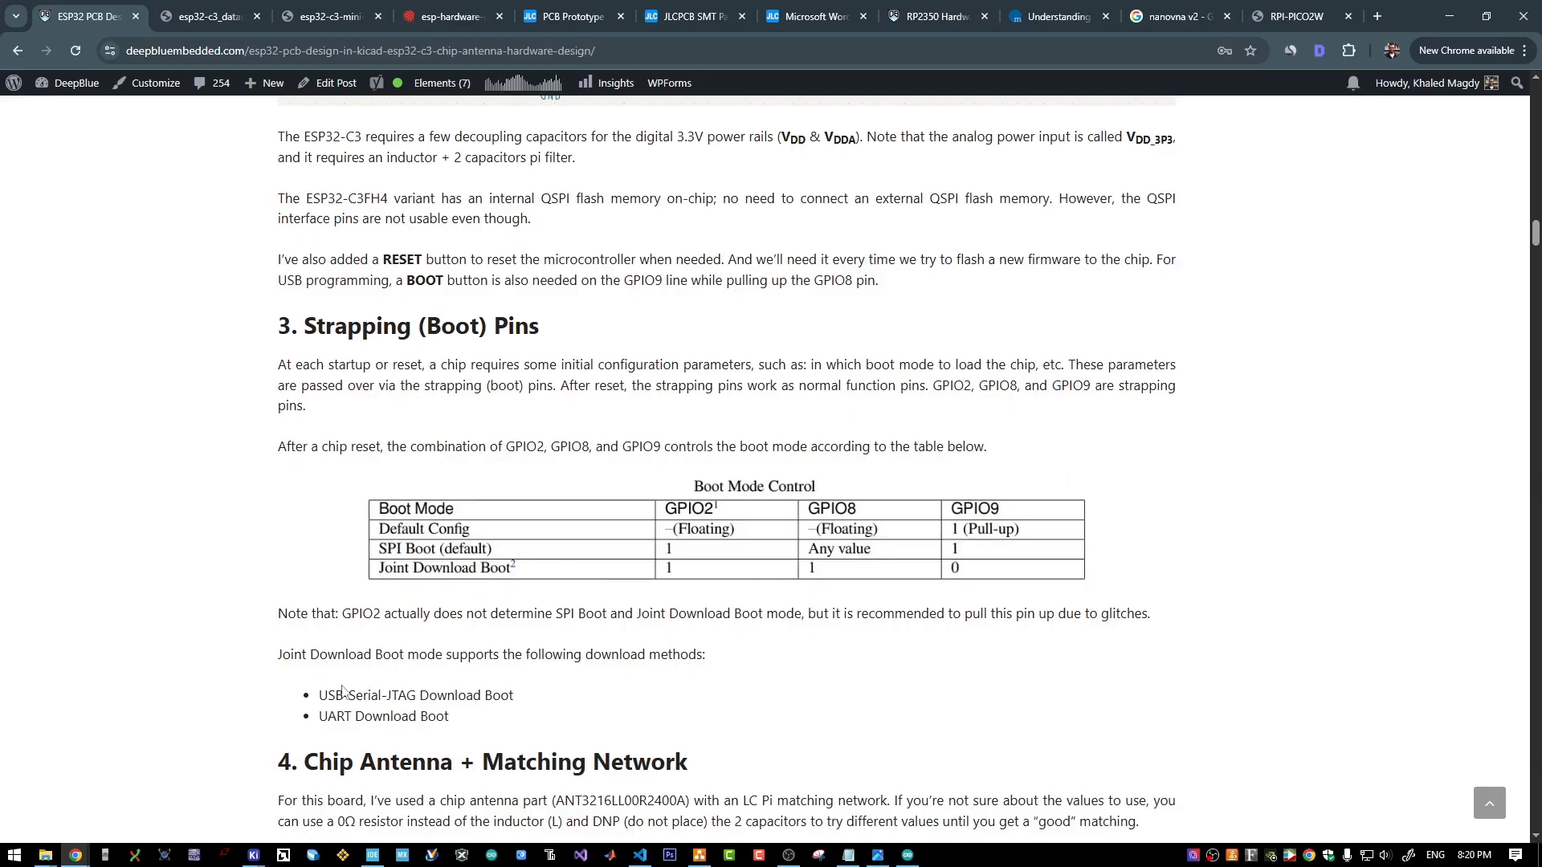
left_click_drag(321, 696, 468, 728)
left_click(468, 728)
- Highlight the GPIO2 note and its pull-up recommendation, then deselect it
scroll(981, 546, "up", 9)
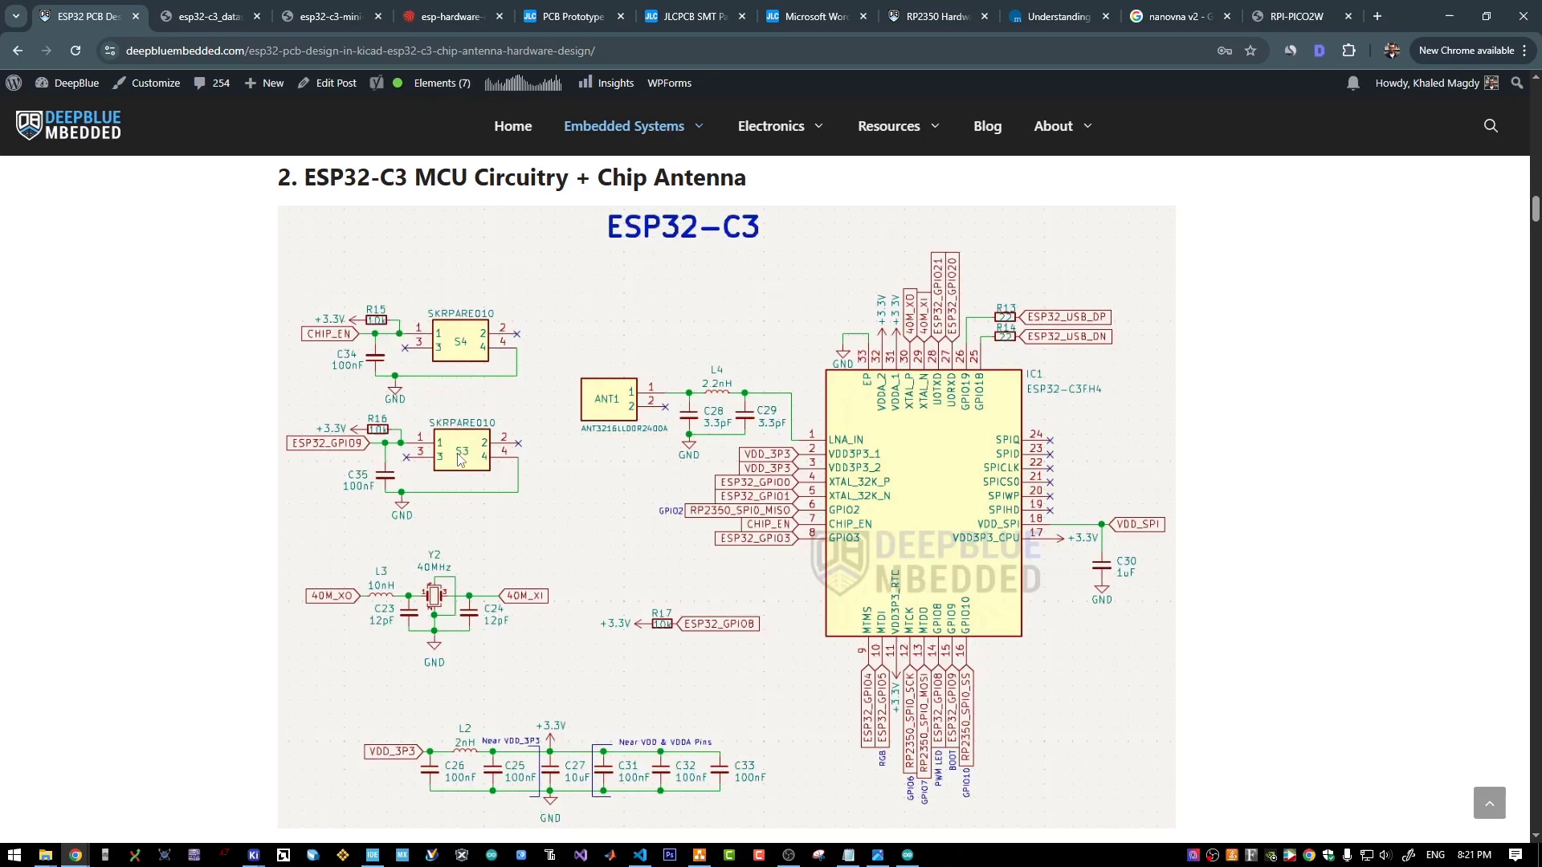
scroll(459, 460, "down", 9)
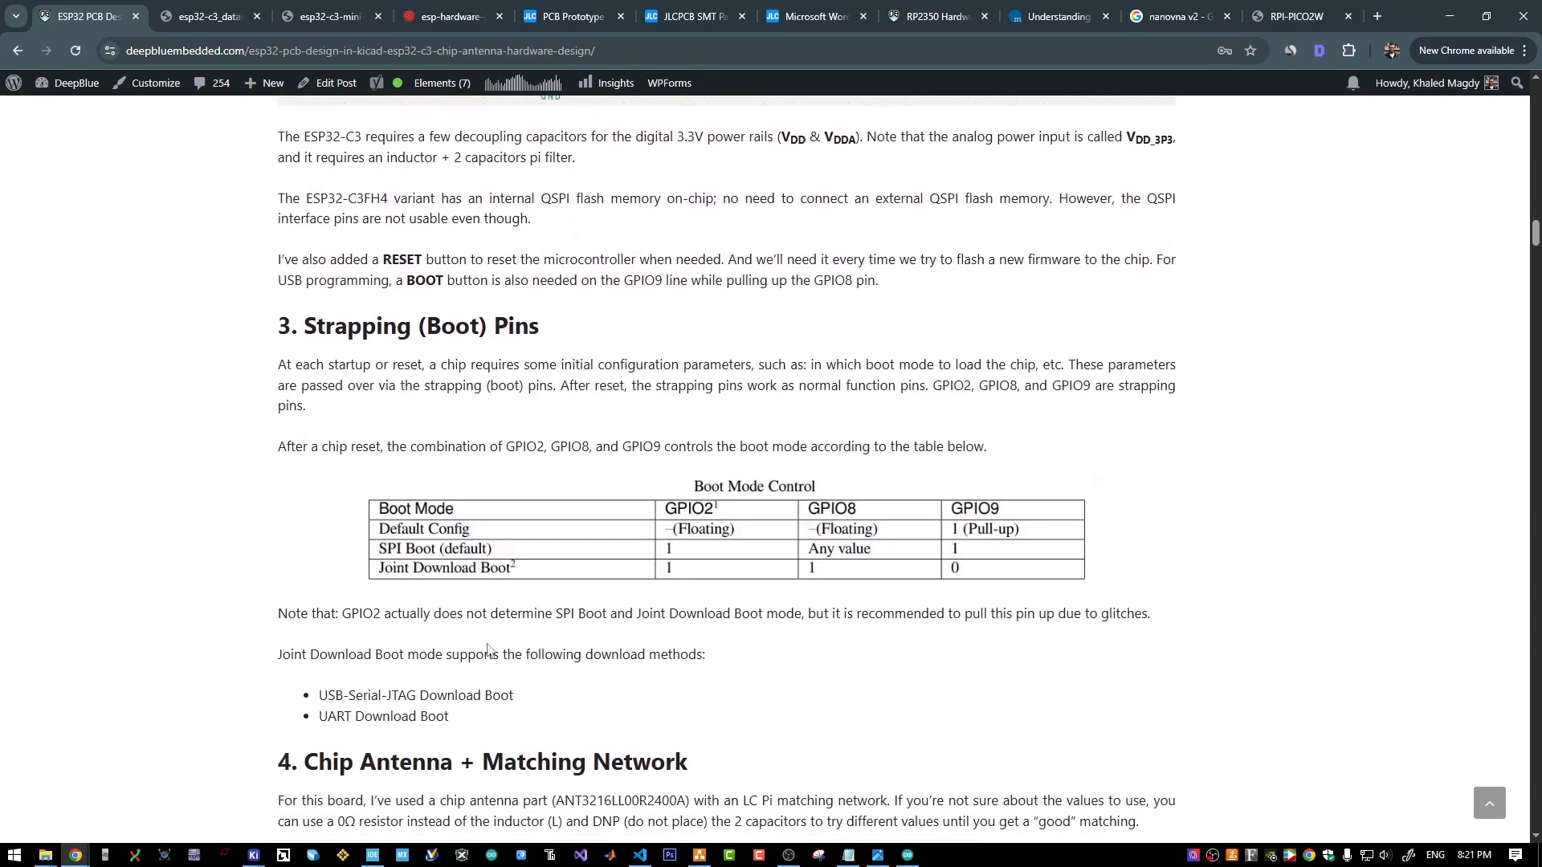
left_click_drag(278, 615, 673, 611)
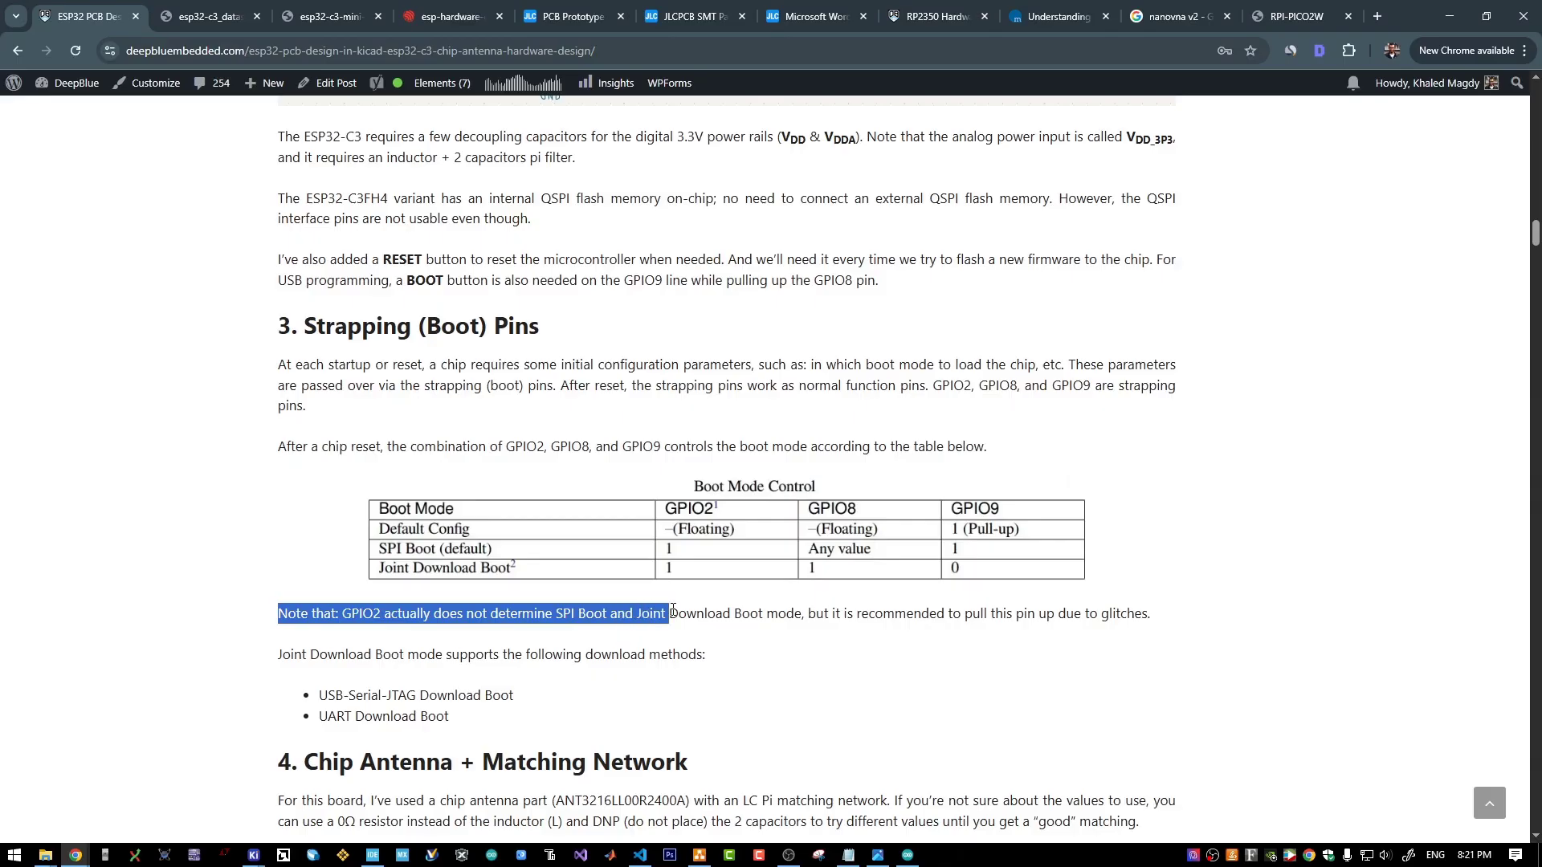
left_click(351, 613)
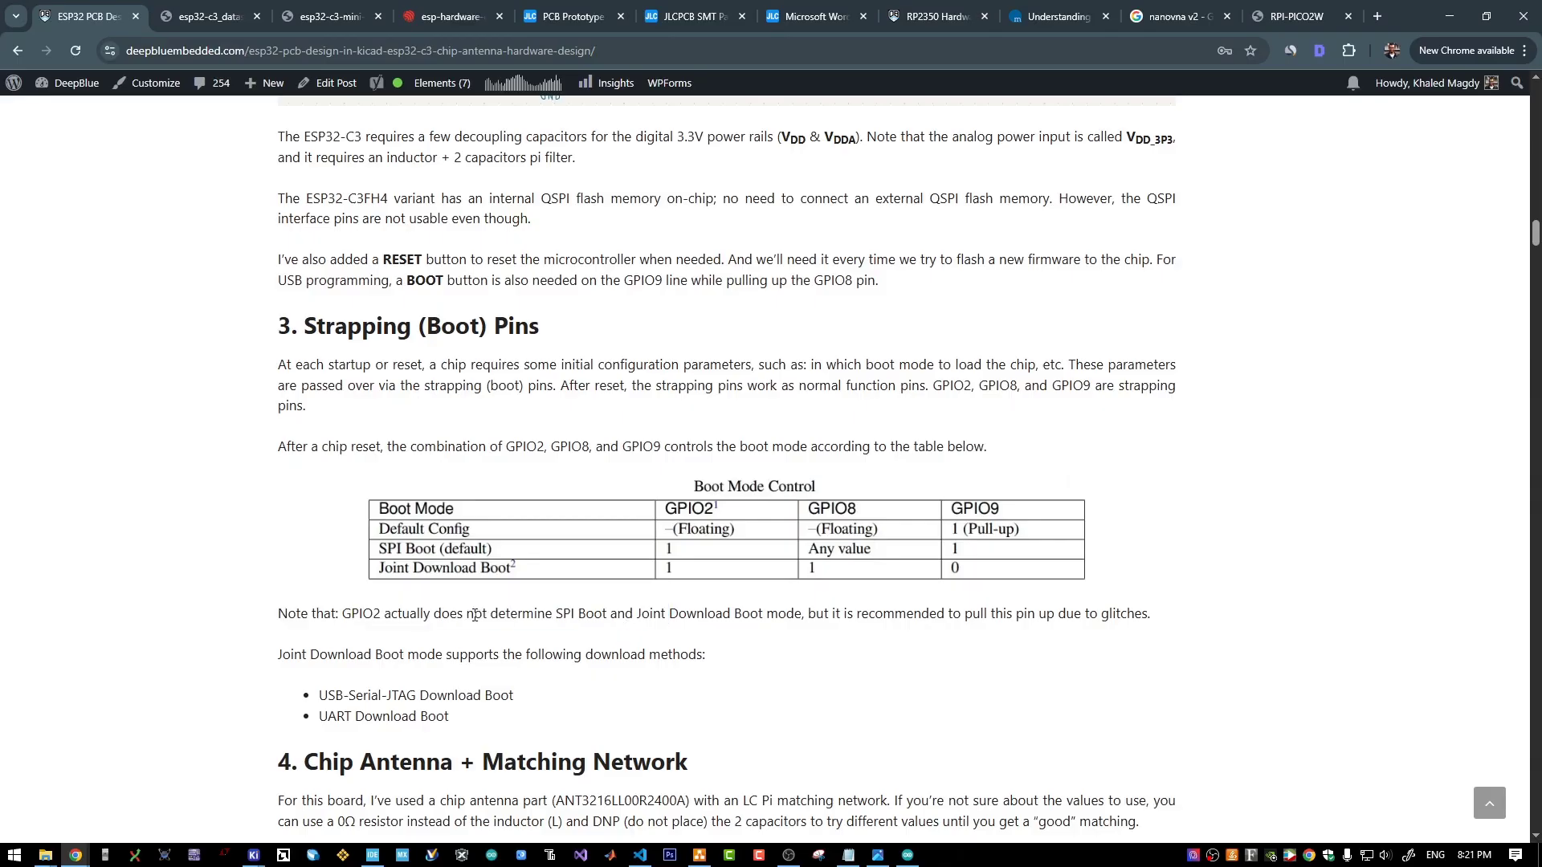
left_click_drag(807, 613, 1113, 615)
left_click(1145, 612)
- Scroll down to the ESP32-C3 + Chip Antenna PCB Layout & Routing section's recommended antenna layout
scroll(523, 558, "up", 1)
scroll(557, 550, "up", 8)
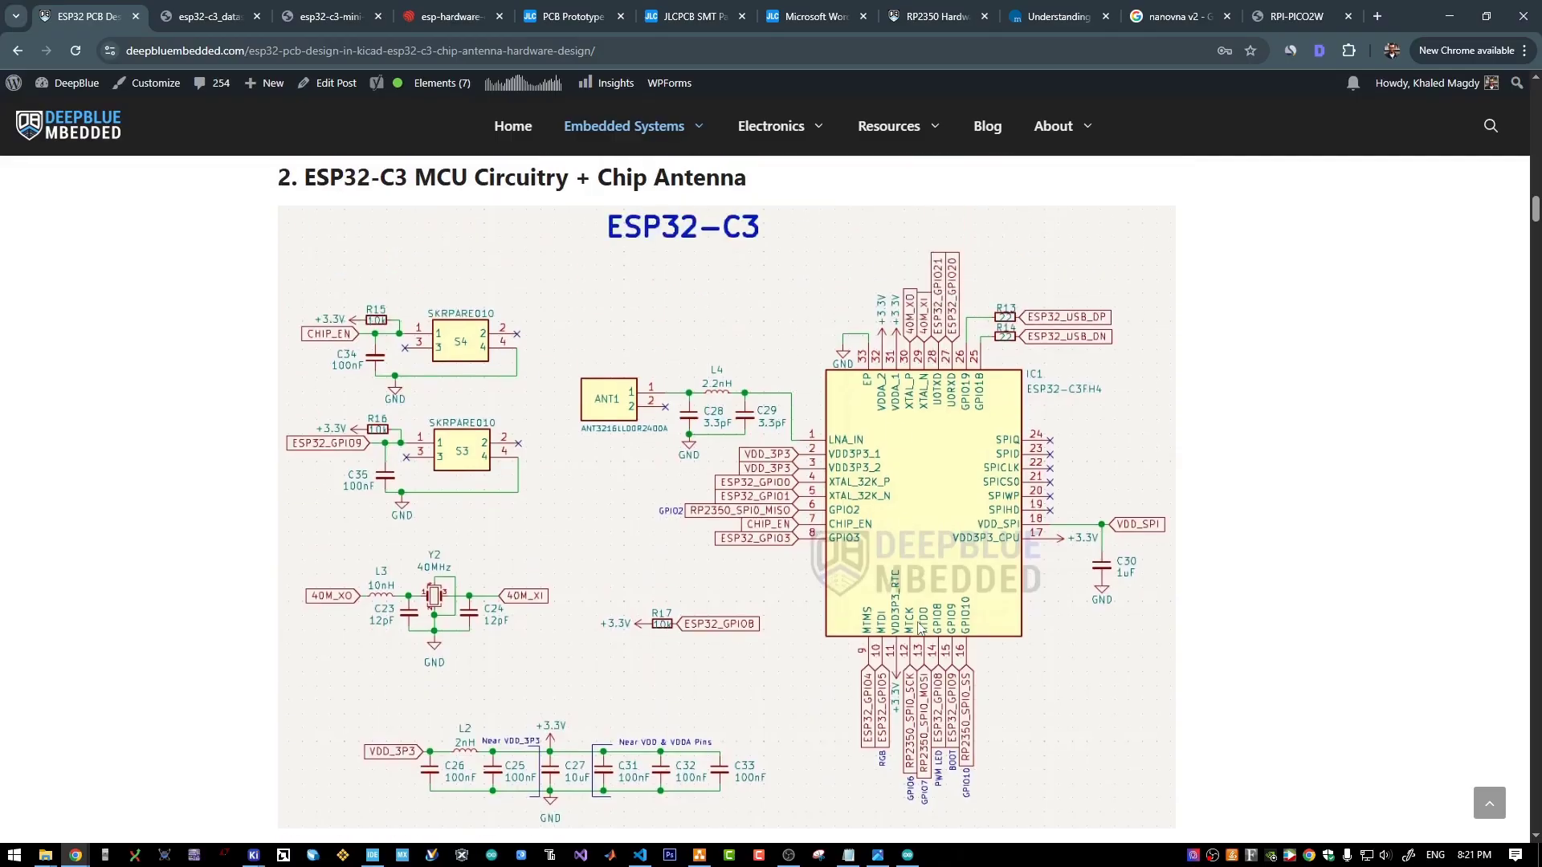
scroll(842, 421, "down", 2)
scroll(841, 422, "down", 6)
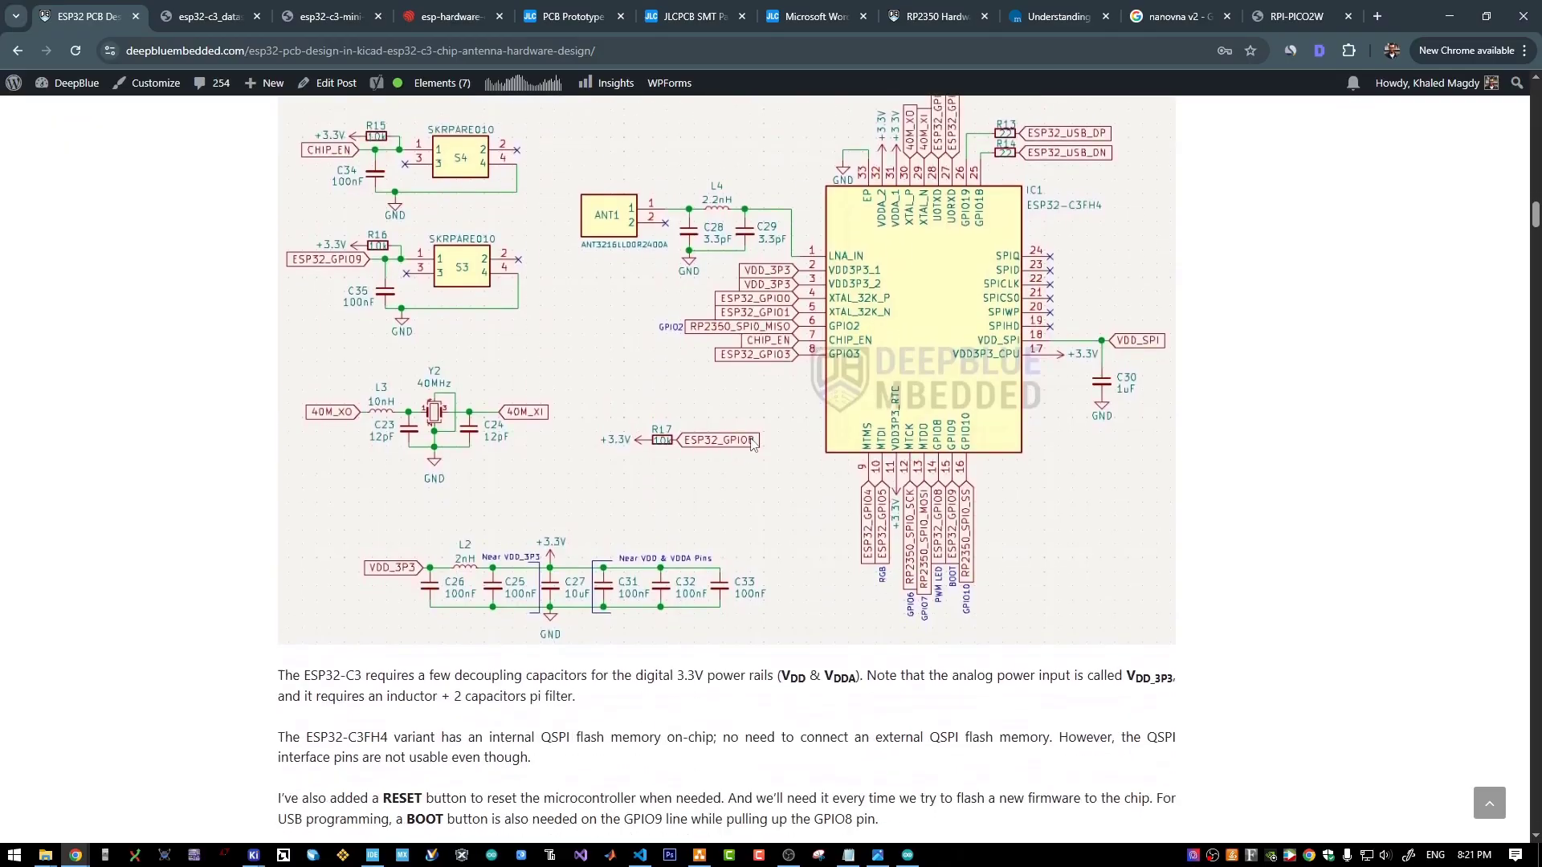
scroll(751, 448, "up", 4)
scroll(751, 448, "up", 3)
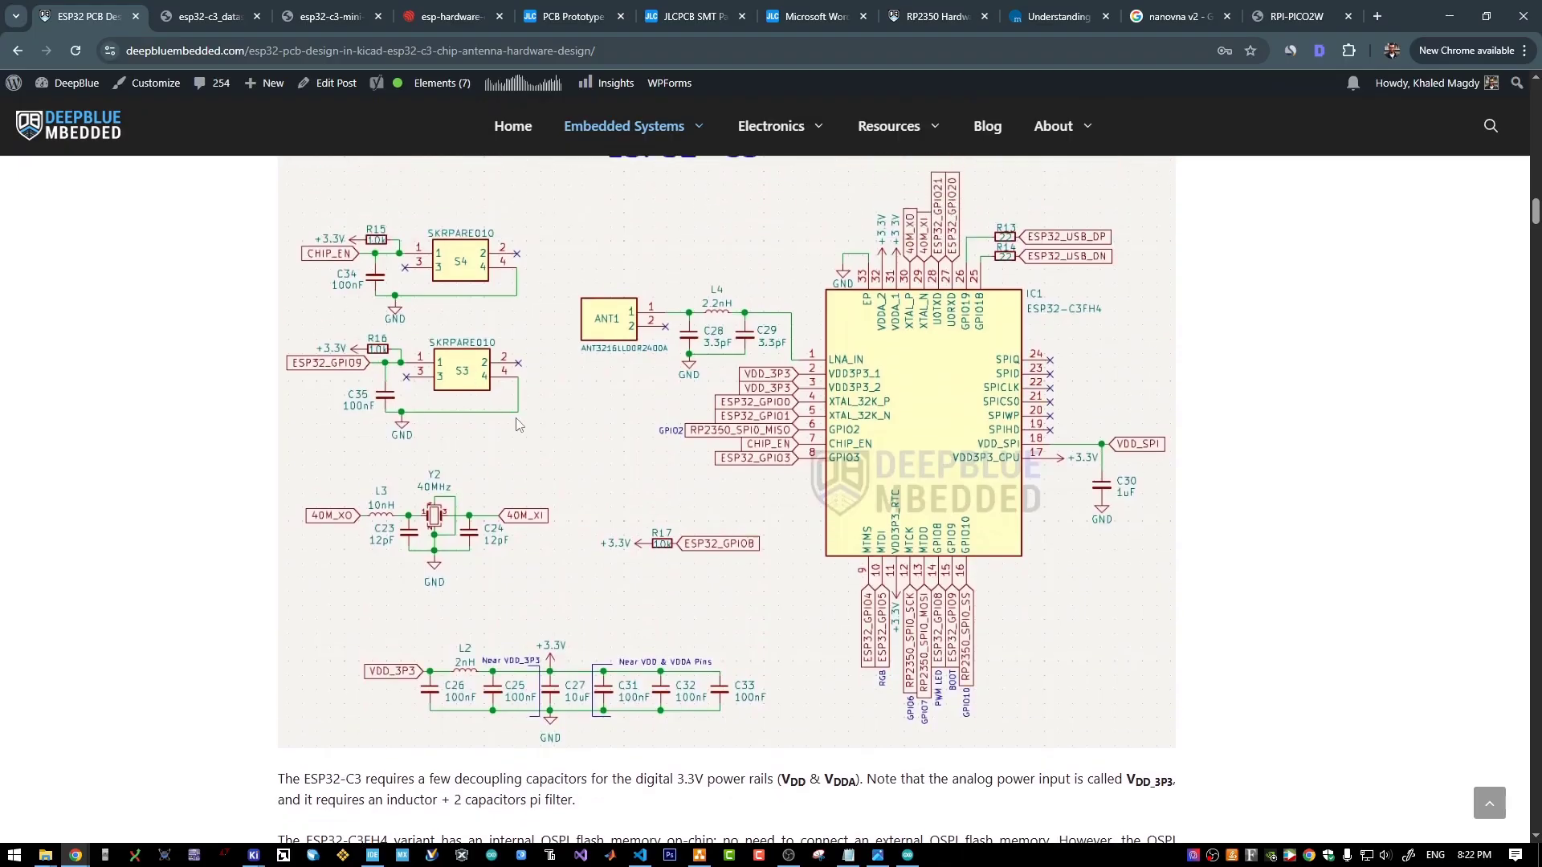
scroll(775, 607, "up", 1)
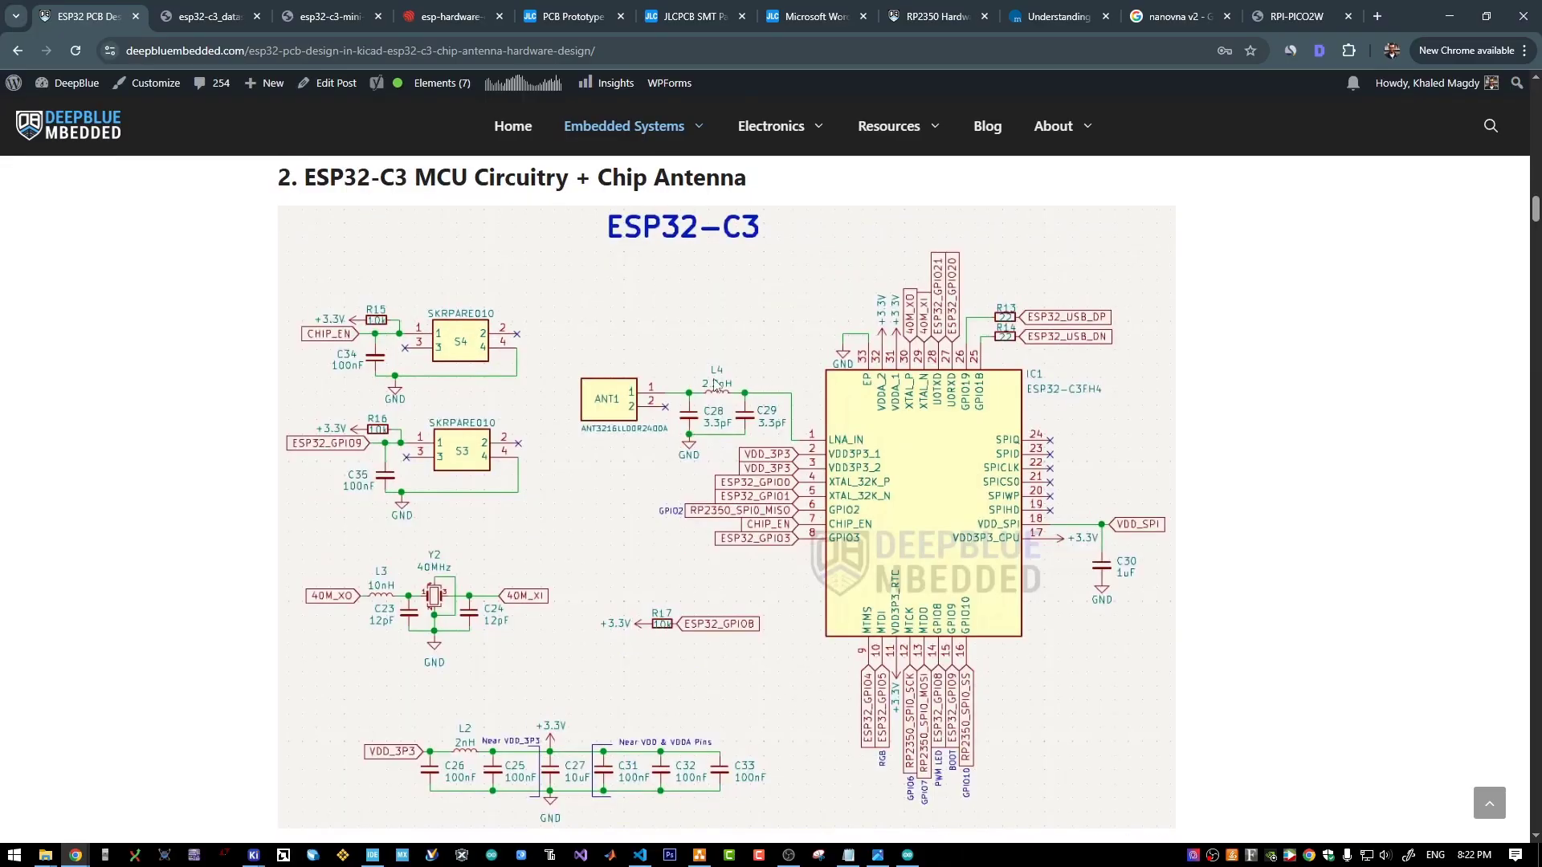
scroll(715, 384, "down", 10)
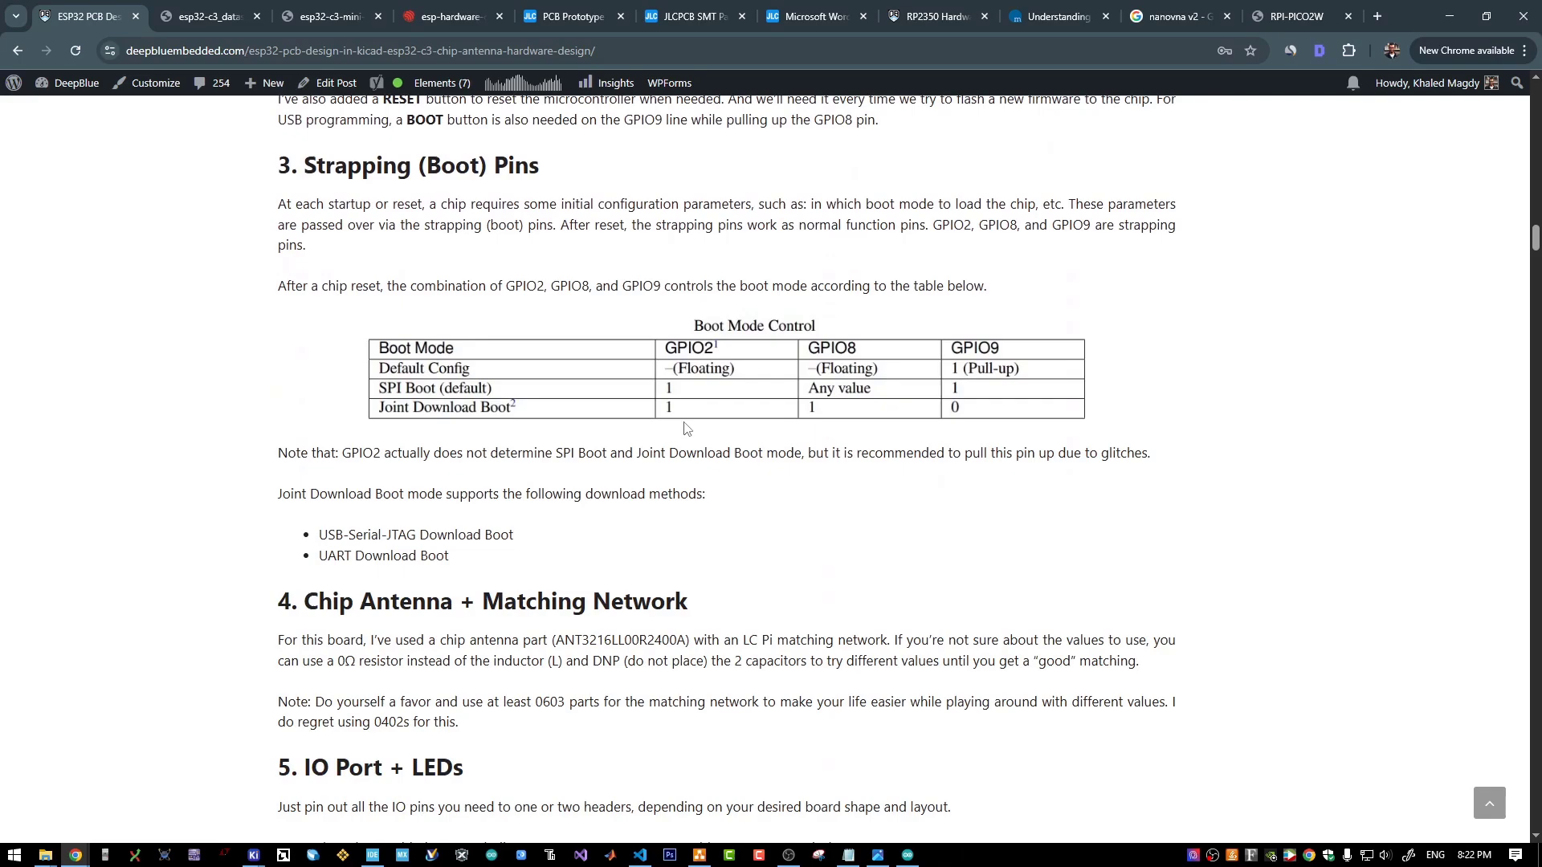
scroll(689, 421, "down", 3)
scroll(693, 415, "down", 6)
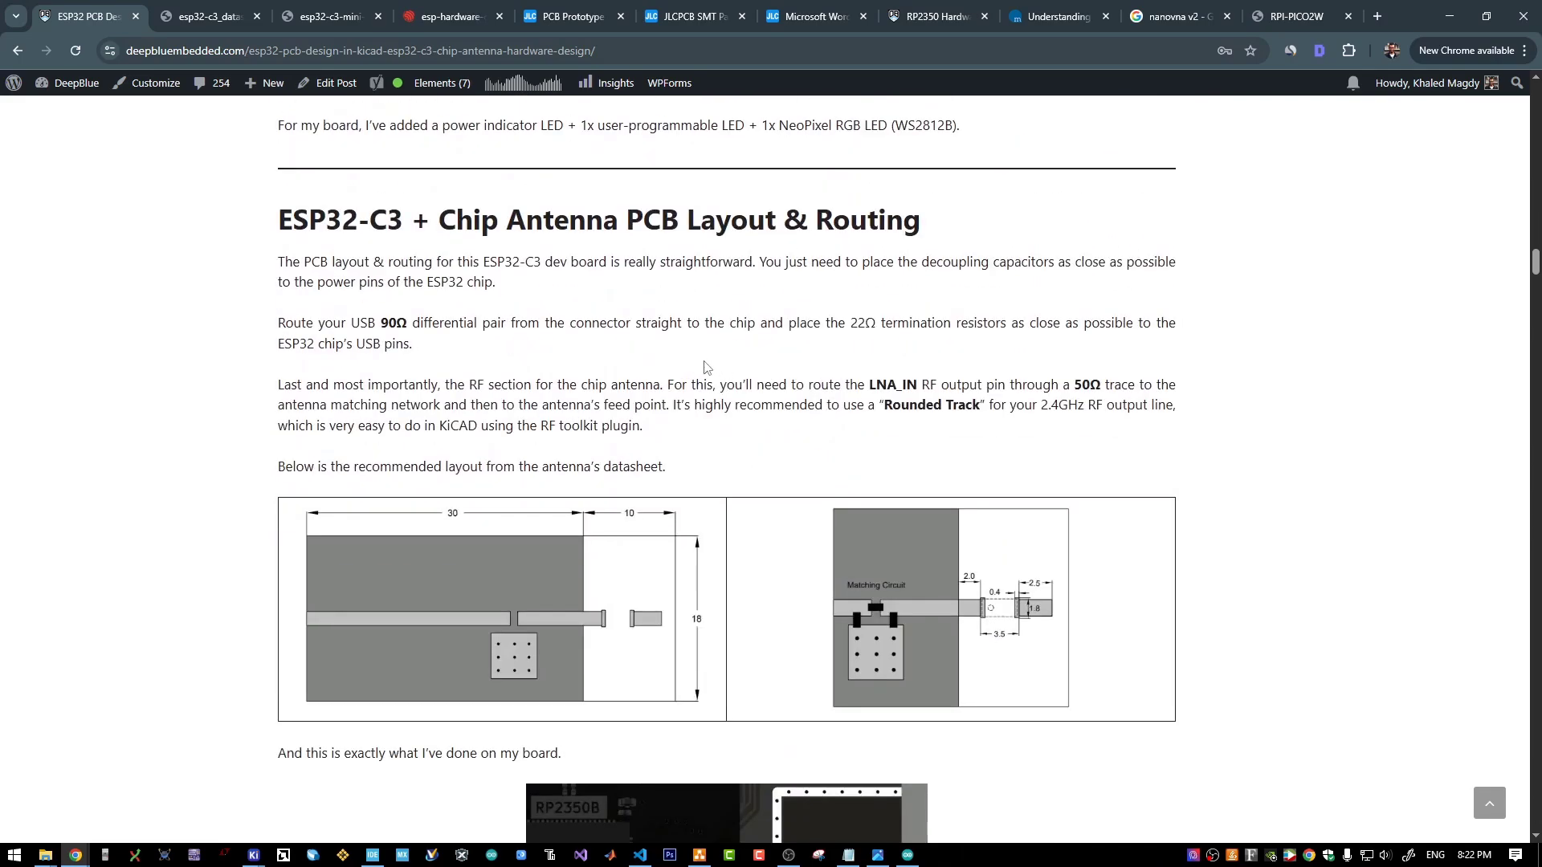
- Orbit and zoom the KiCad 3D render in toward the ESP32-C3 and chip antenna
mouse_move(253, 853)
left_click(535, 792)
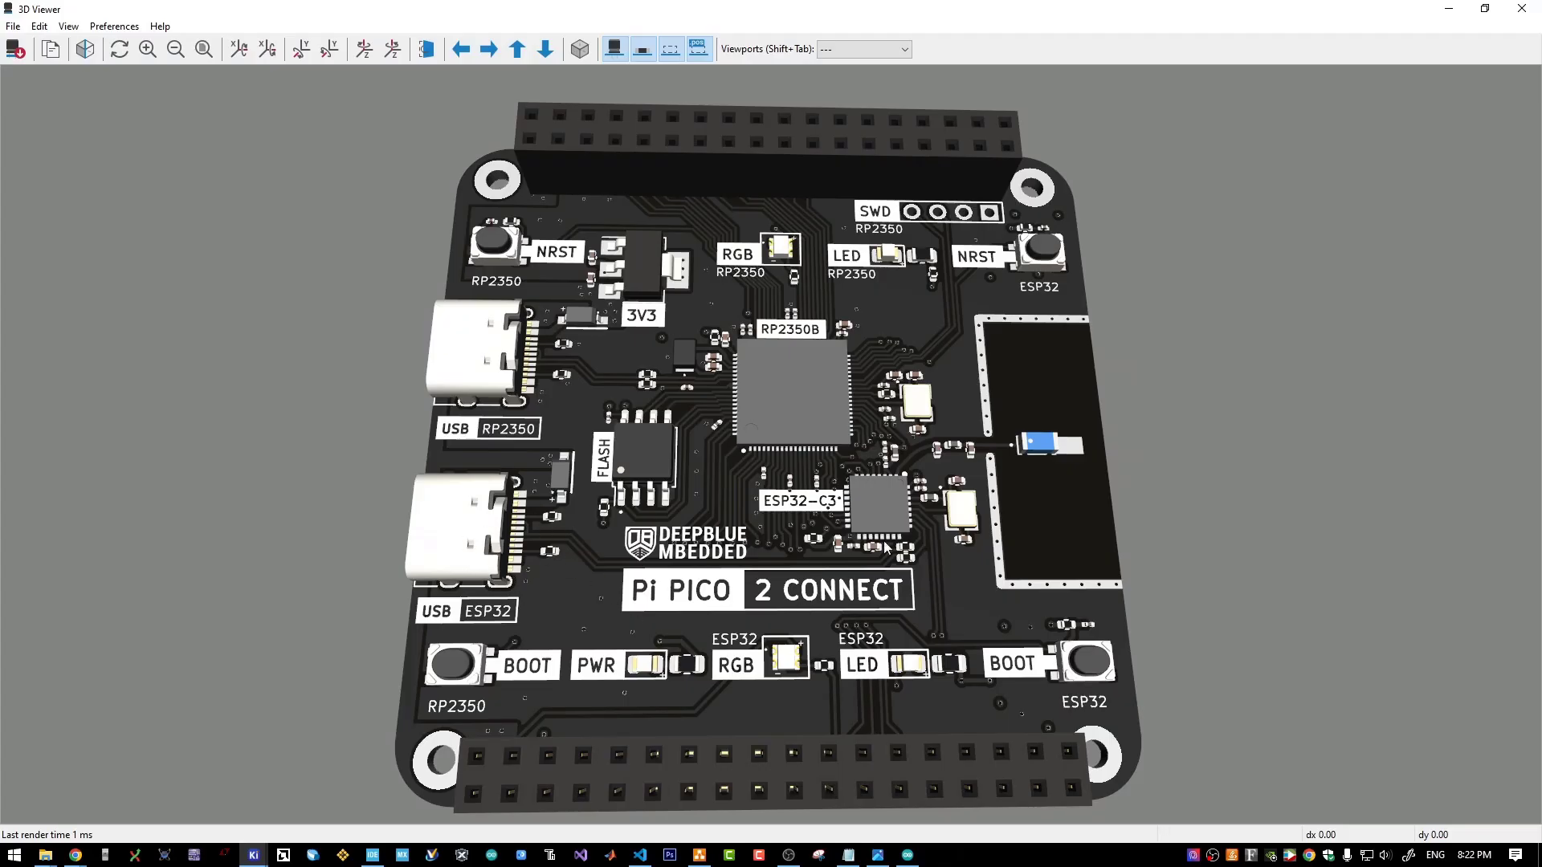
left_click_drag(883, 542, 917, 562)
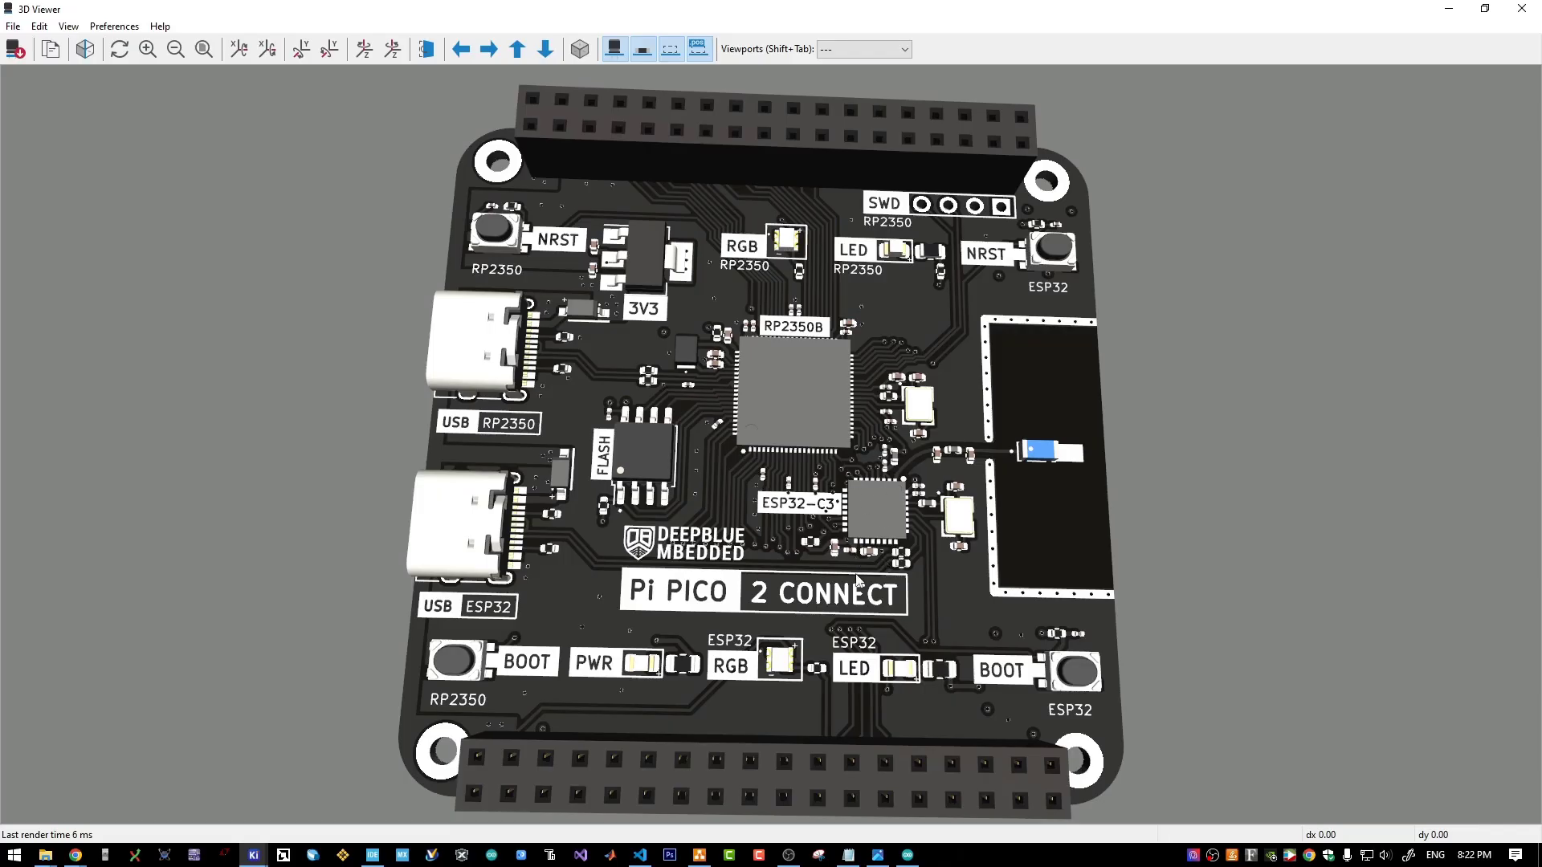
scroll(1010, 496, "up", 2)
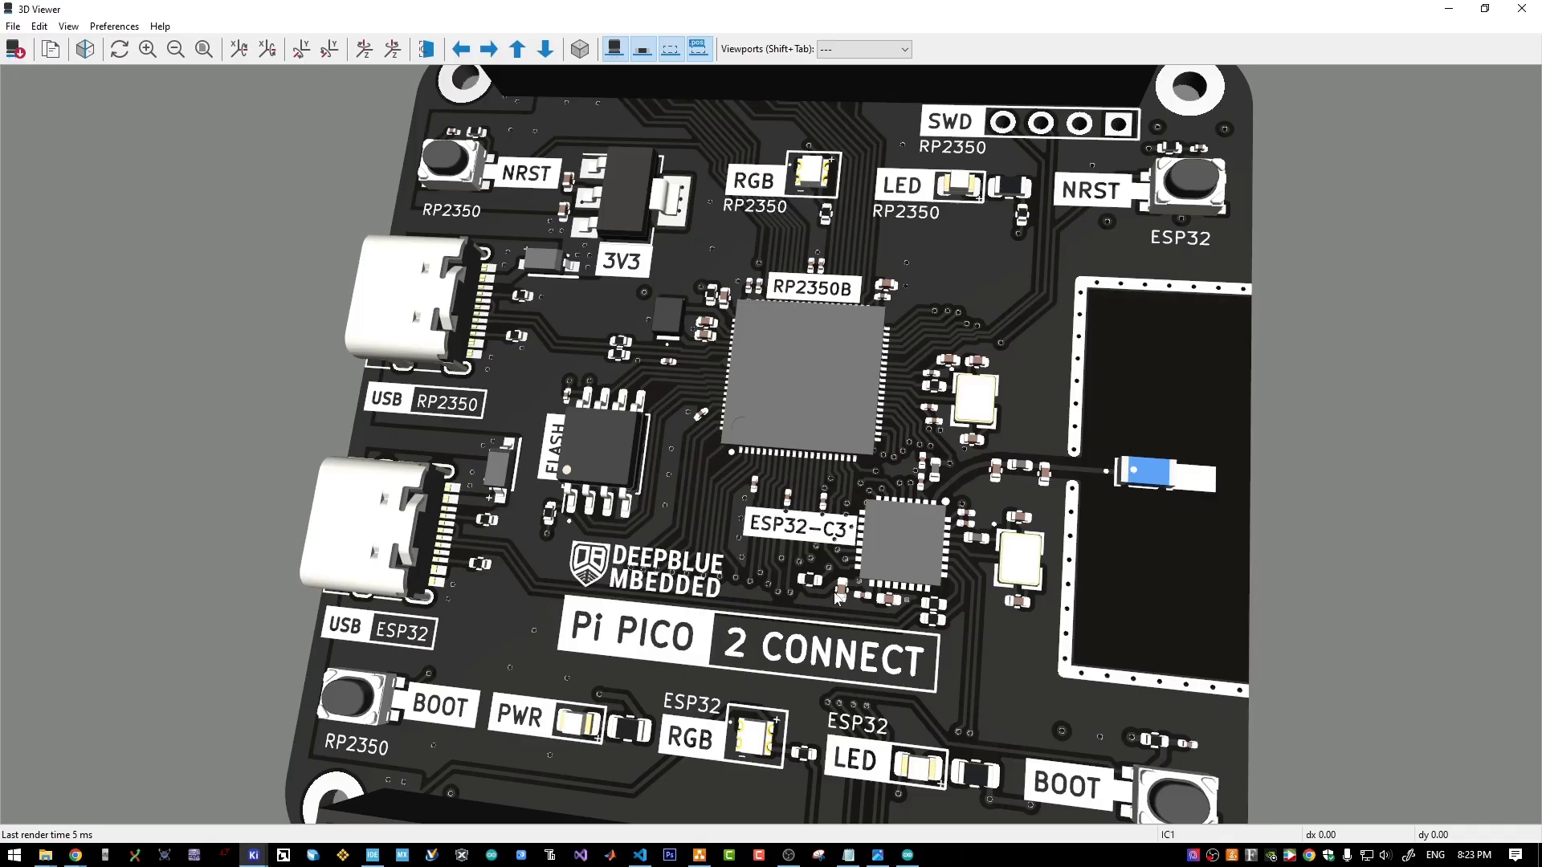
- Bring the ESP32 PCB article back to the front and scroll down
mouse_move(75, 855)
left_click(233, 795)
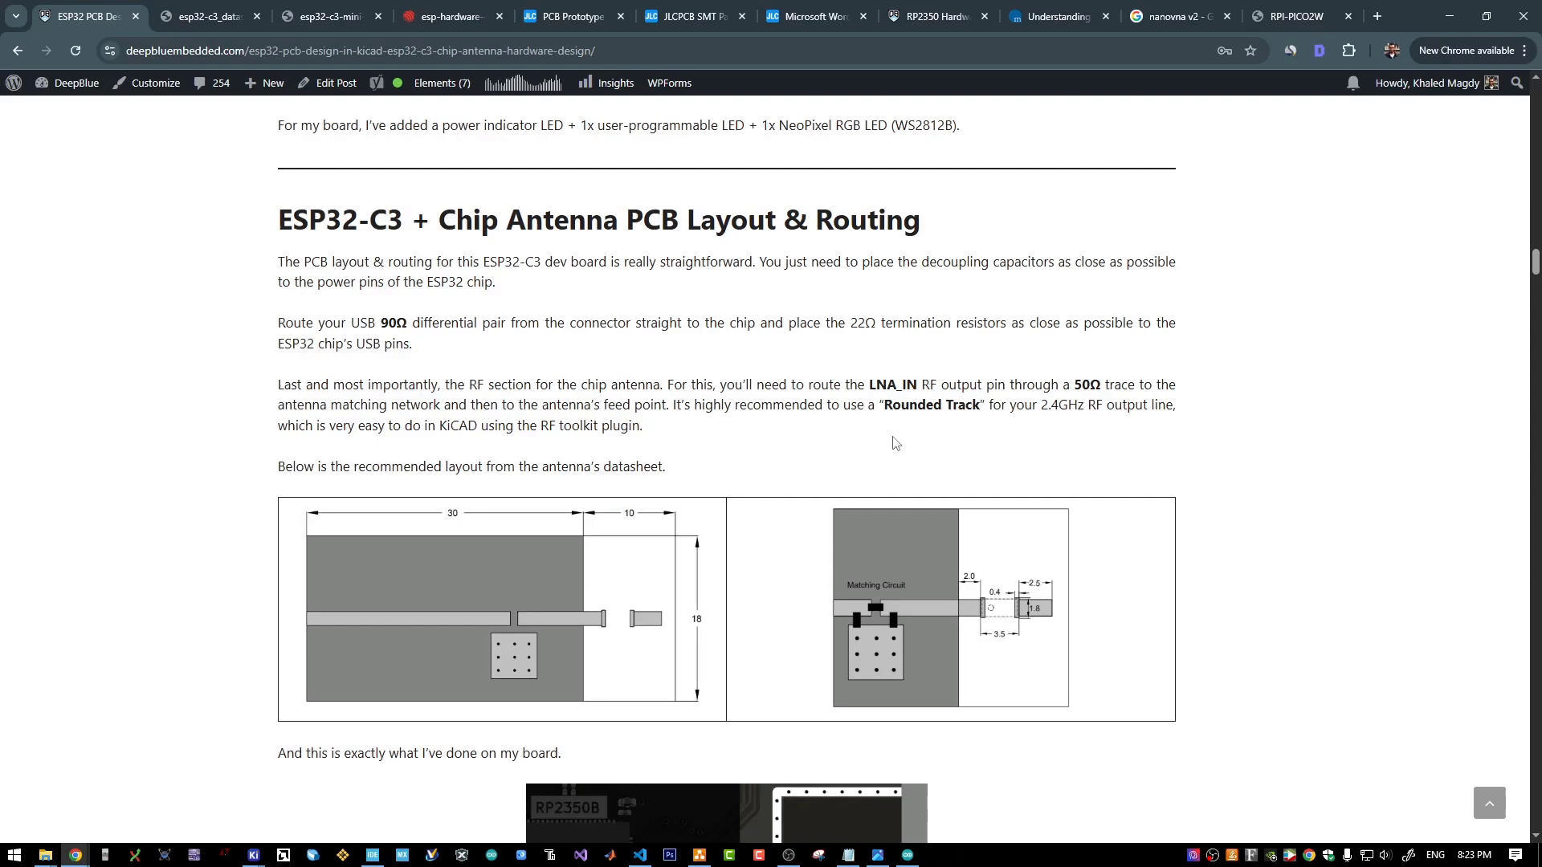
scroll(895, 444, "down", 1)
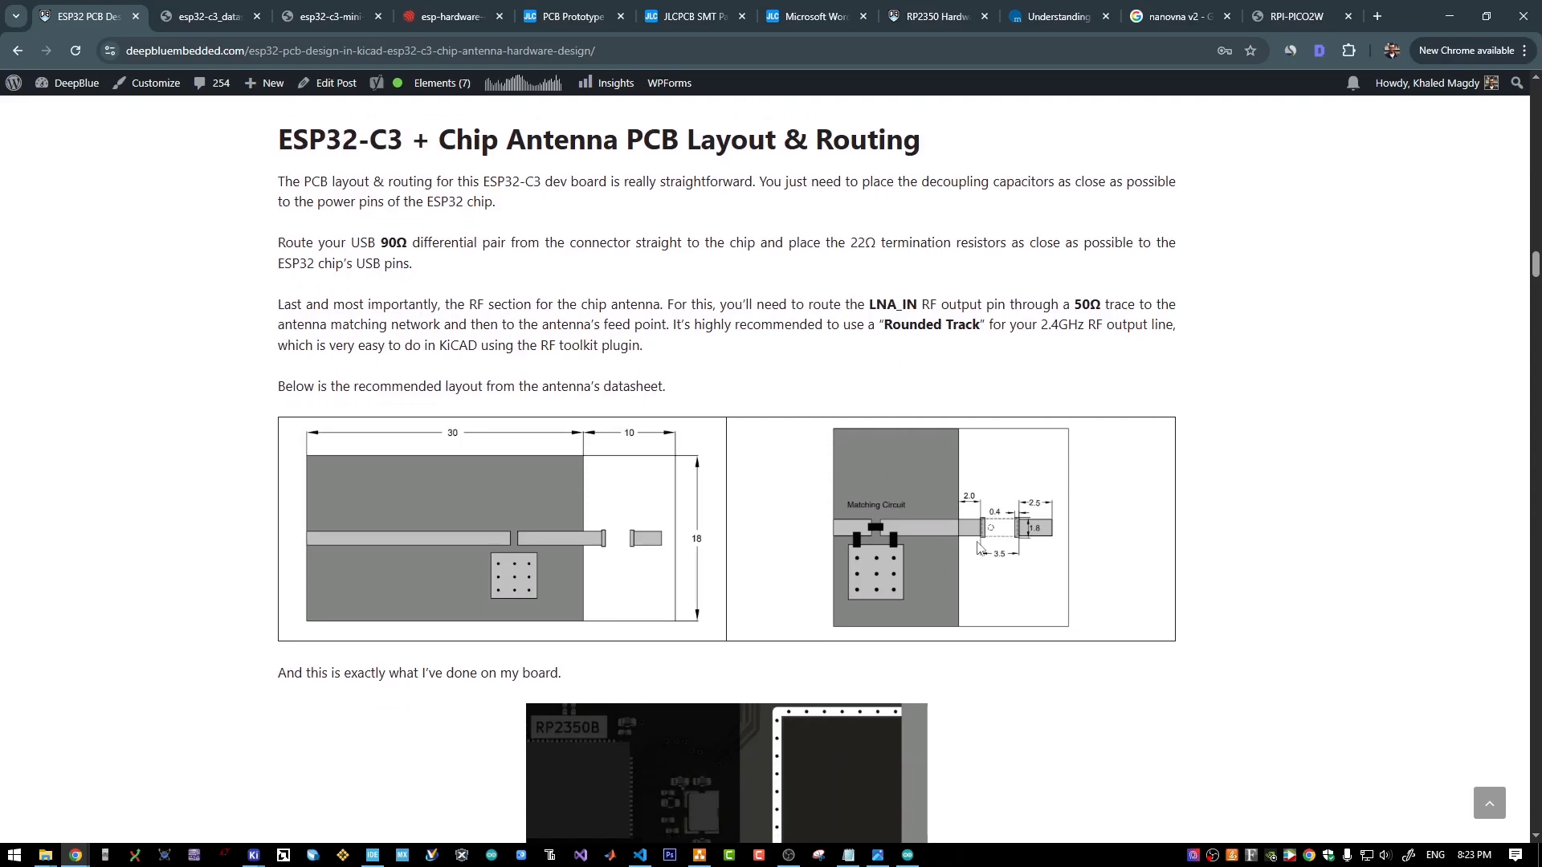
- Switch to the antenna datasheet PDF and check the Fig. 2/Fig. 3 pad dimensions, including 2.5
key("ctrl+7")
scroll(943, 379, "up", 3)
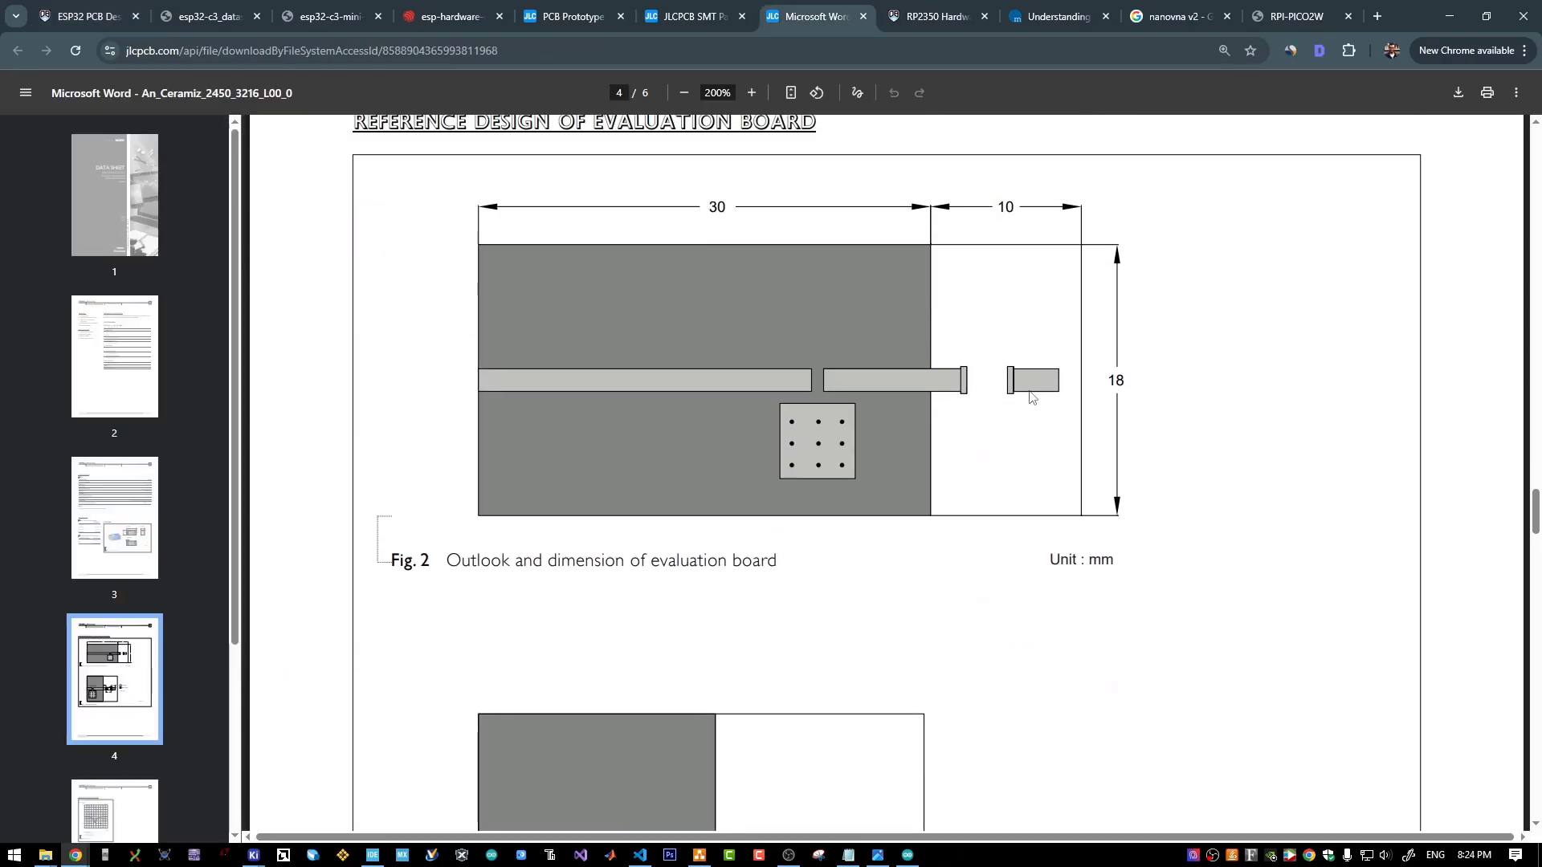
scroll(1032, 361, "down", 3)
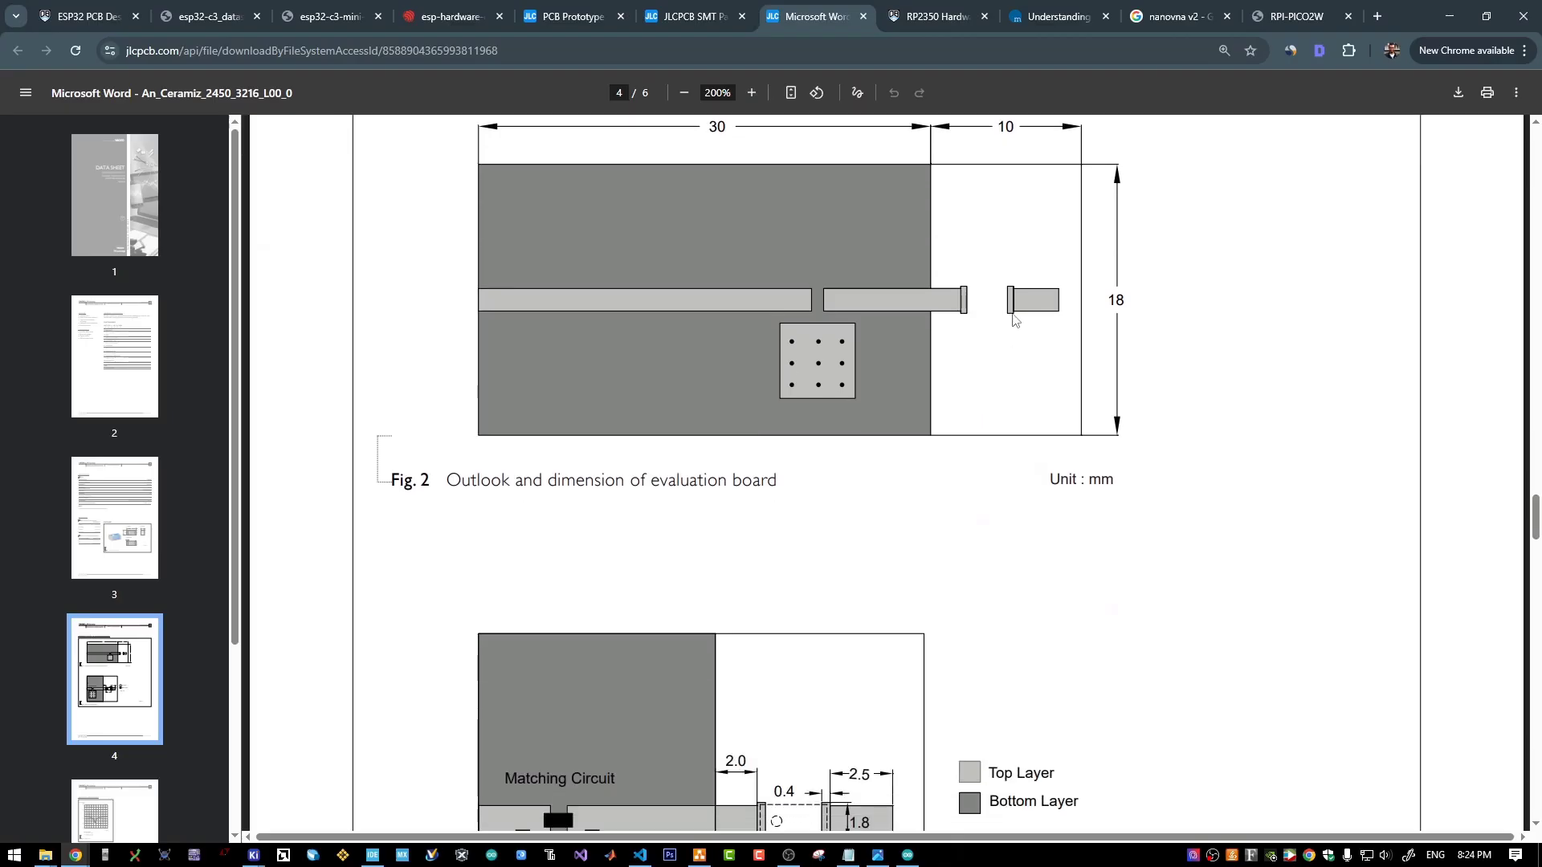
scroll(948, 482, "down", 2)
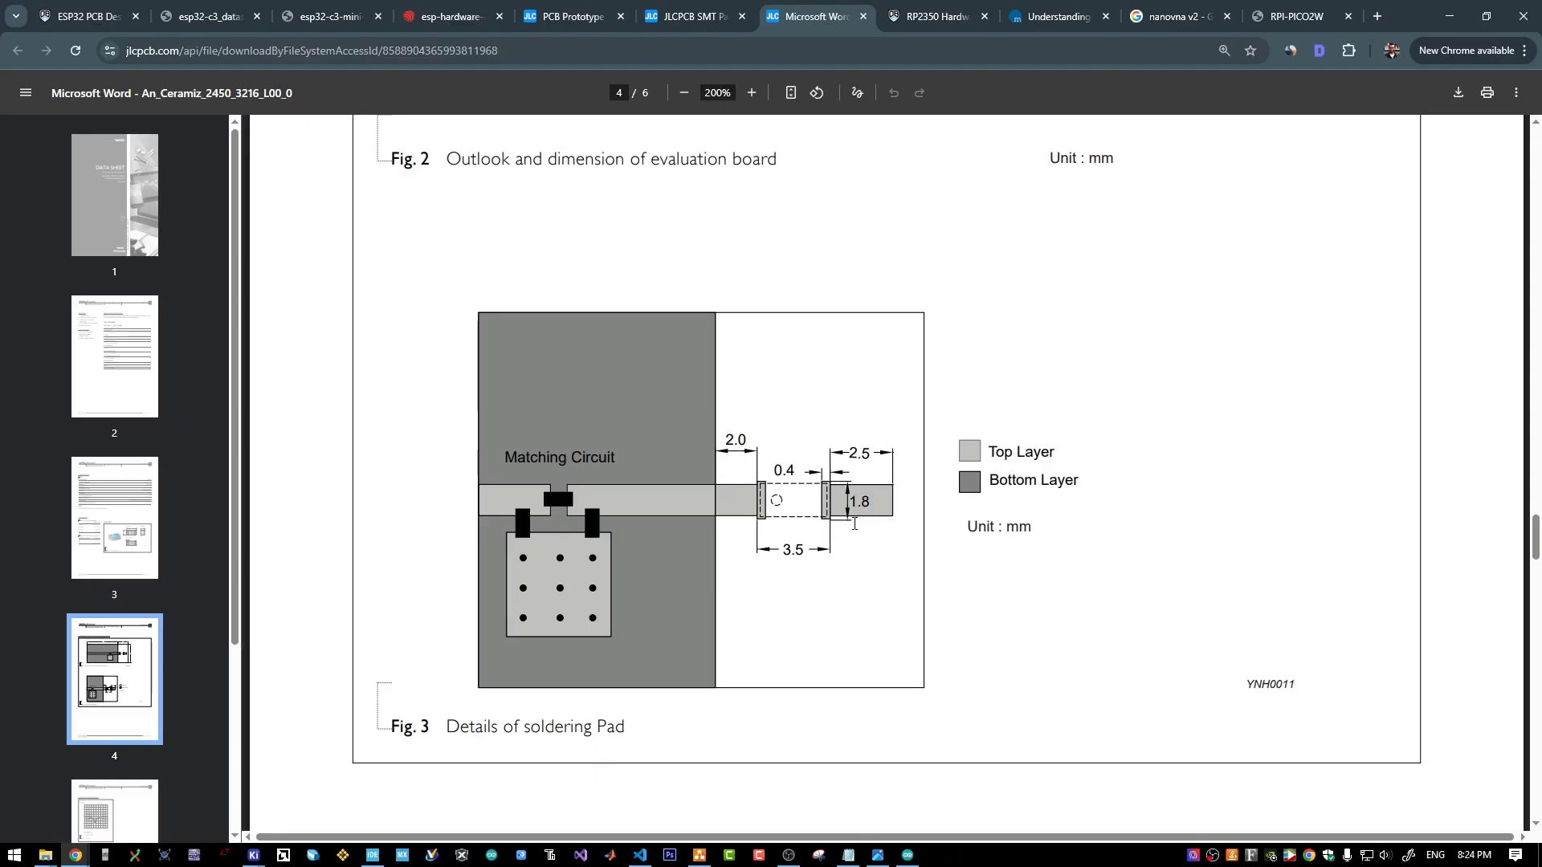
double_click(860, 454)
left_click(903, 466)
- Tilt and zoom the 3D board into a perspective view of the antenna region
mouse_move(254, 854)
left_click(627, 811)
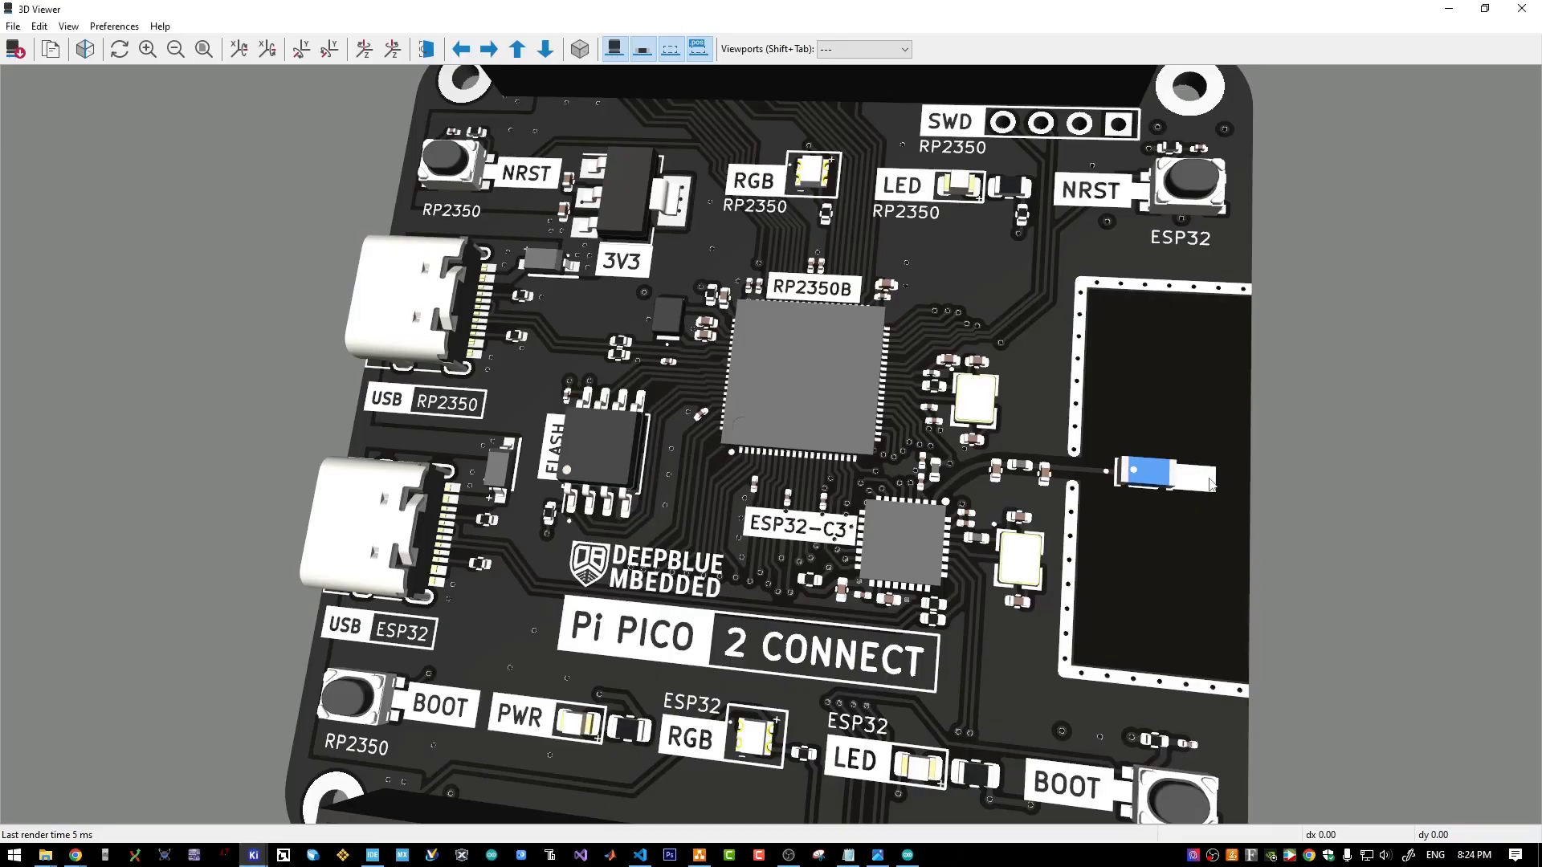
left_click_drag(1212, 485, 1115, 503)
left_click_drag(1199, 436, 1146, 436)
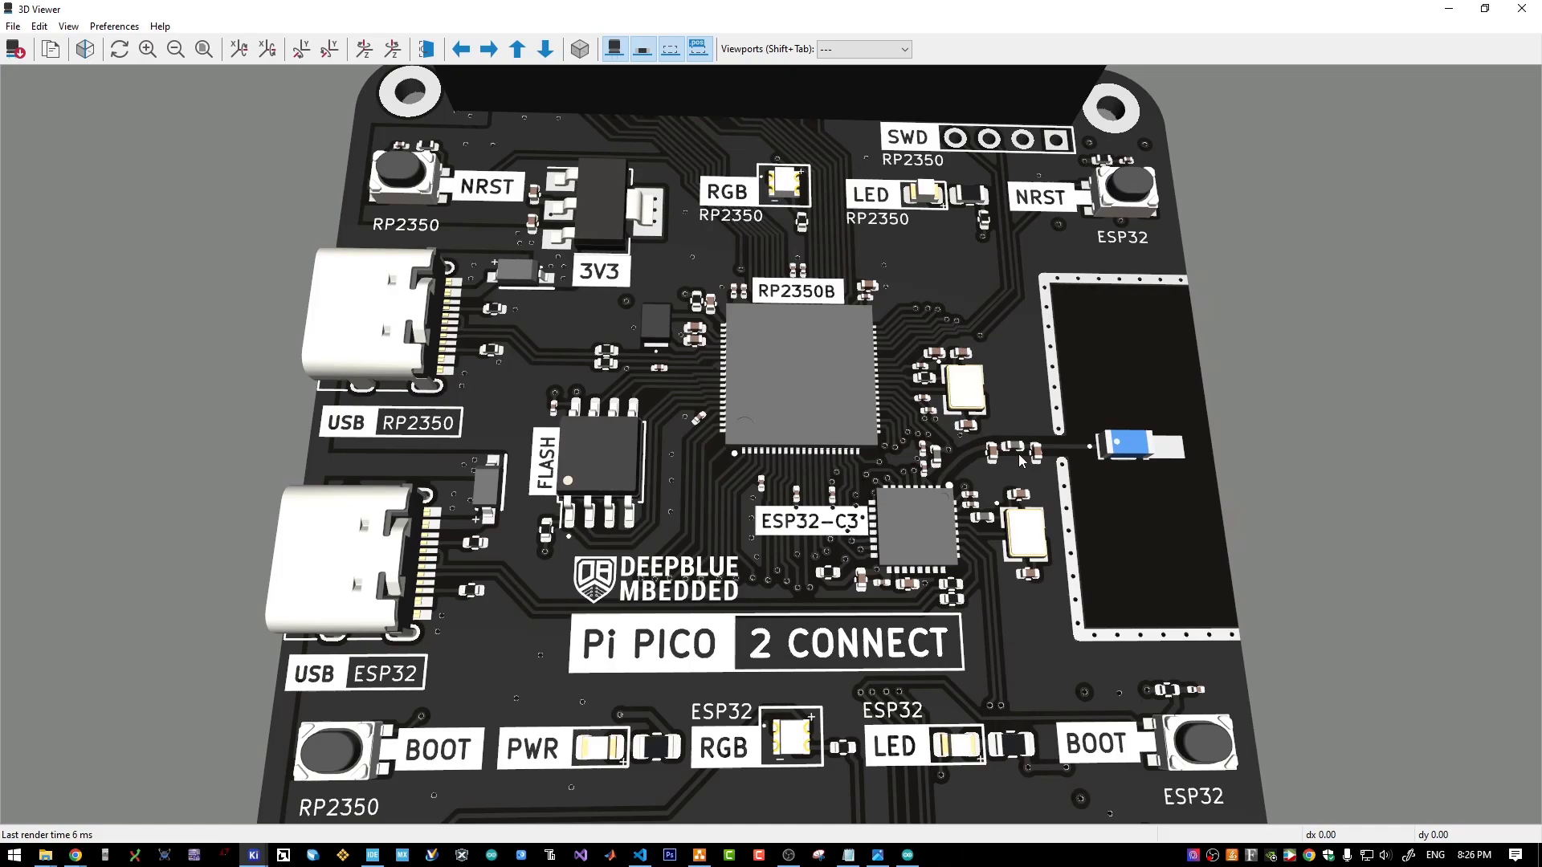
scroll(949, 493, "up", 1)
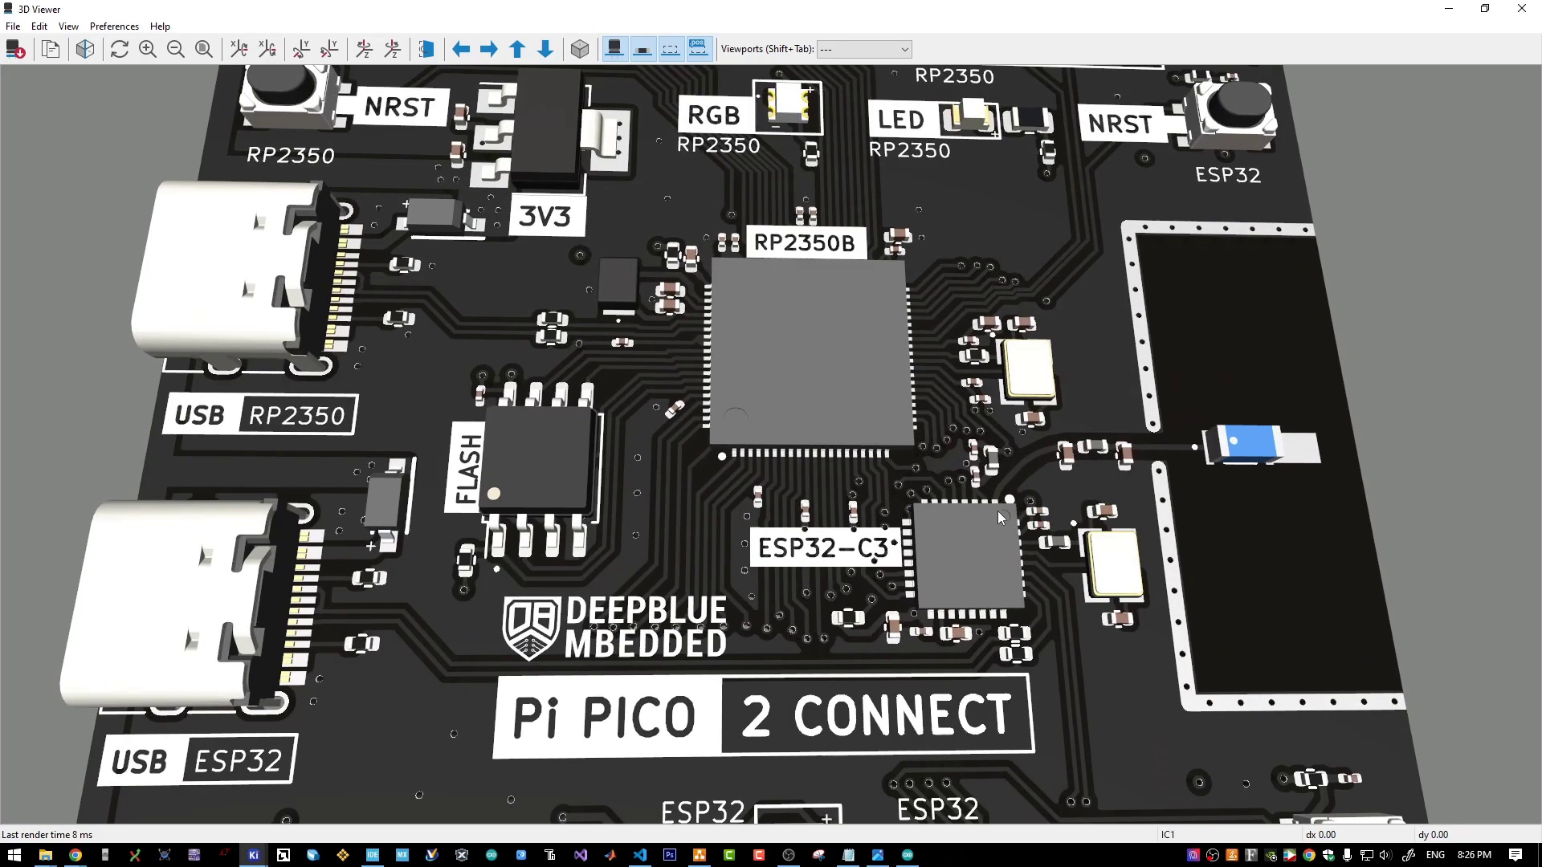
scroll(990, 477, "down", 1)
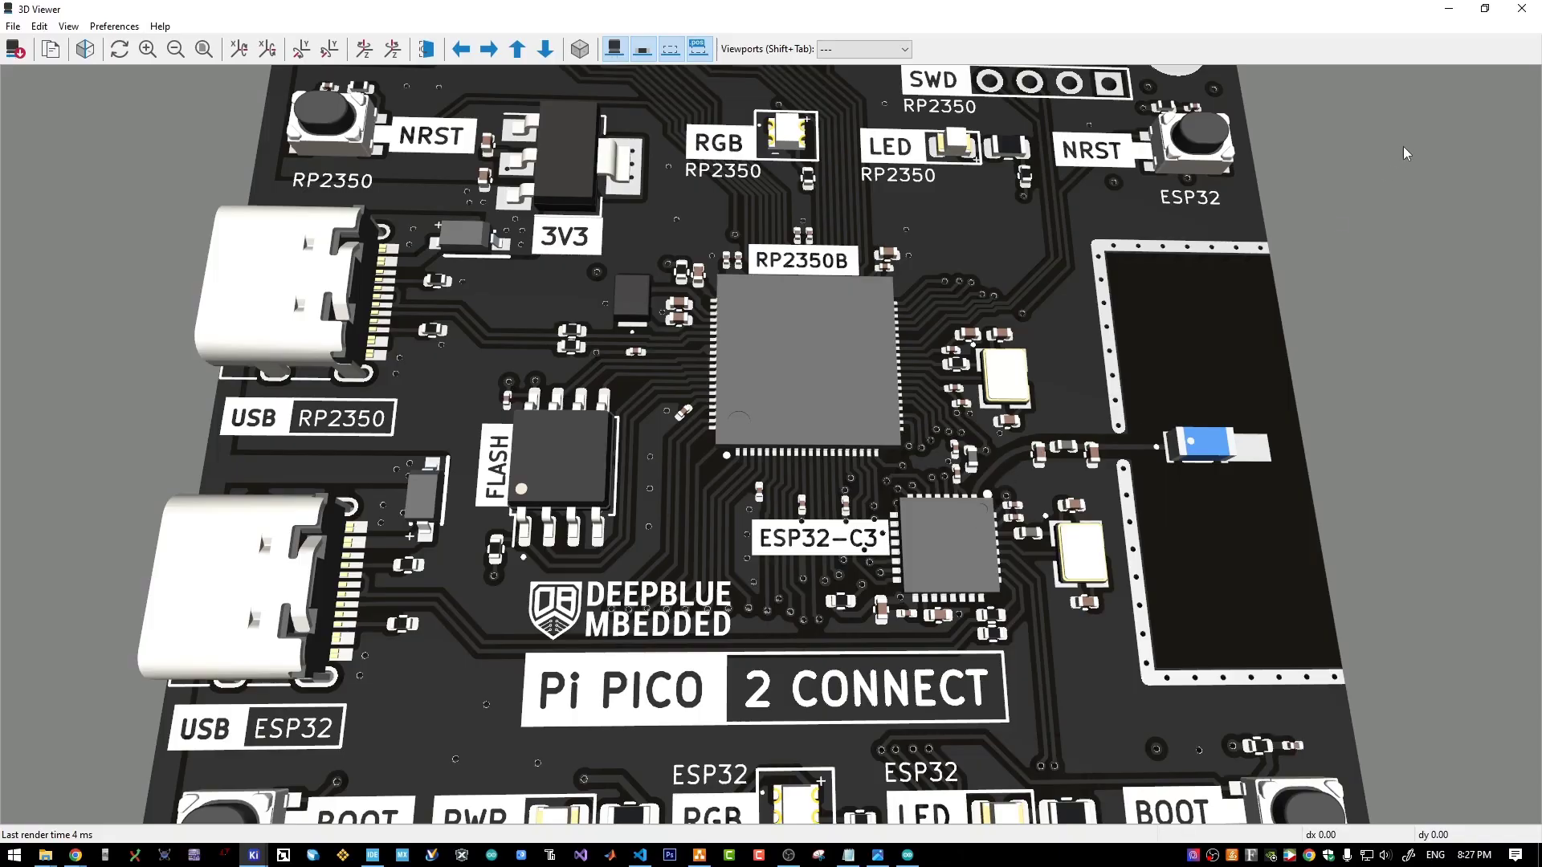
- Compare with the PCB layout editor, then rotate the 3D board to a near top-down view
left_click(436, 771)
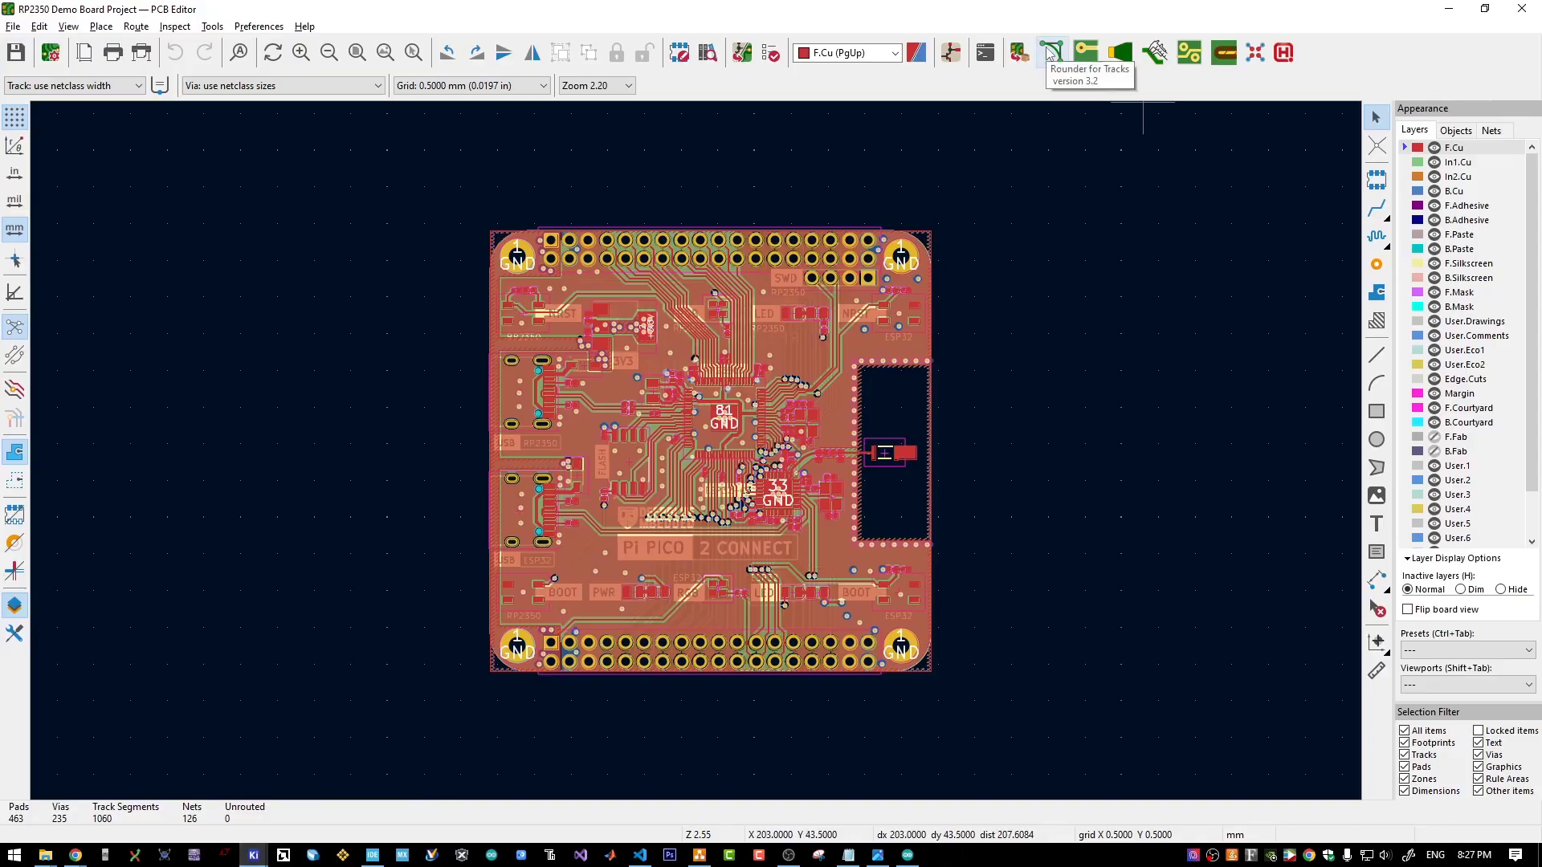
key("alt+3")
scroll(875, 441, "up", 3)
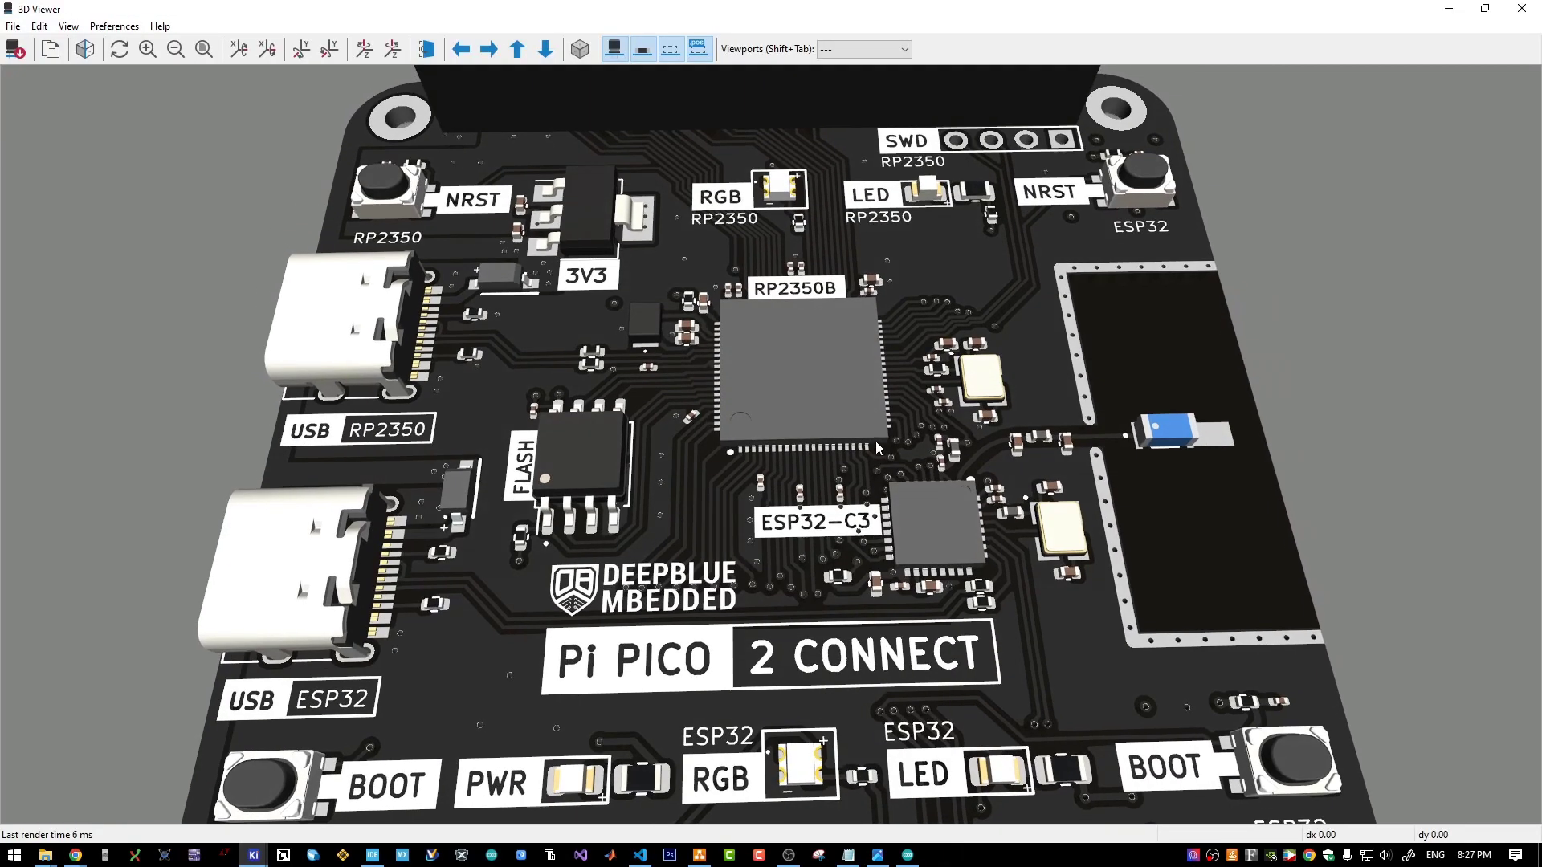
scroll(852, 534, "down", 4)
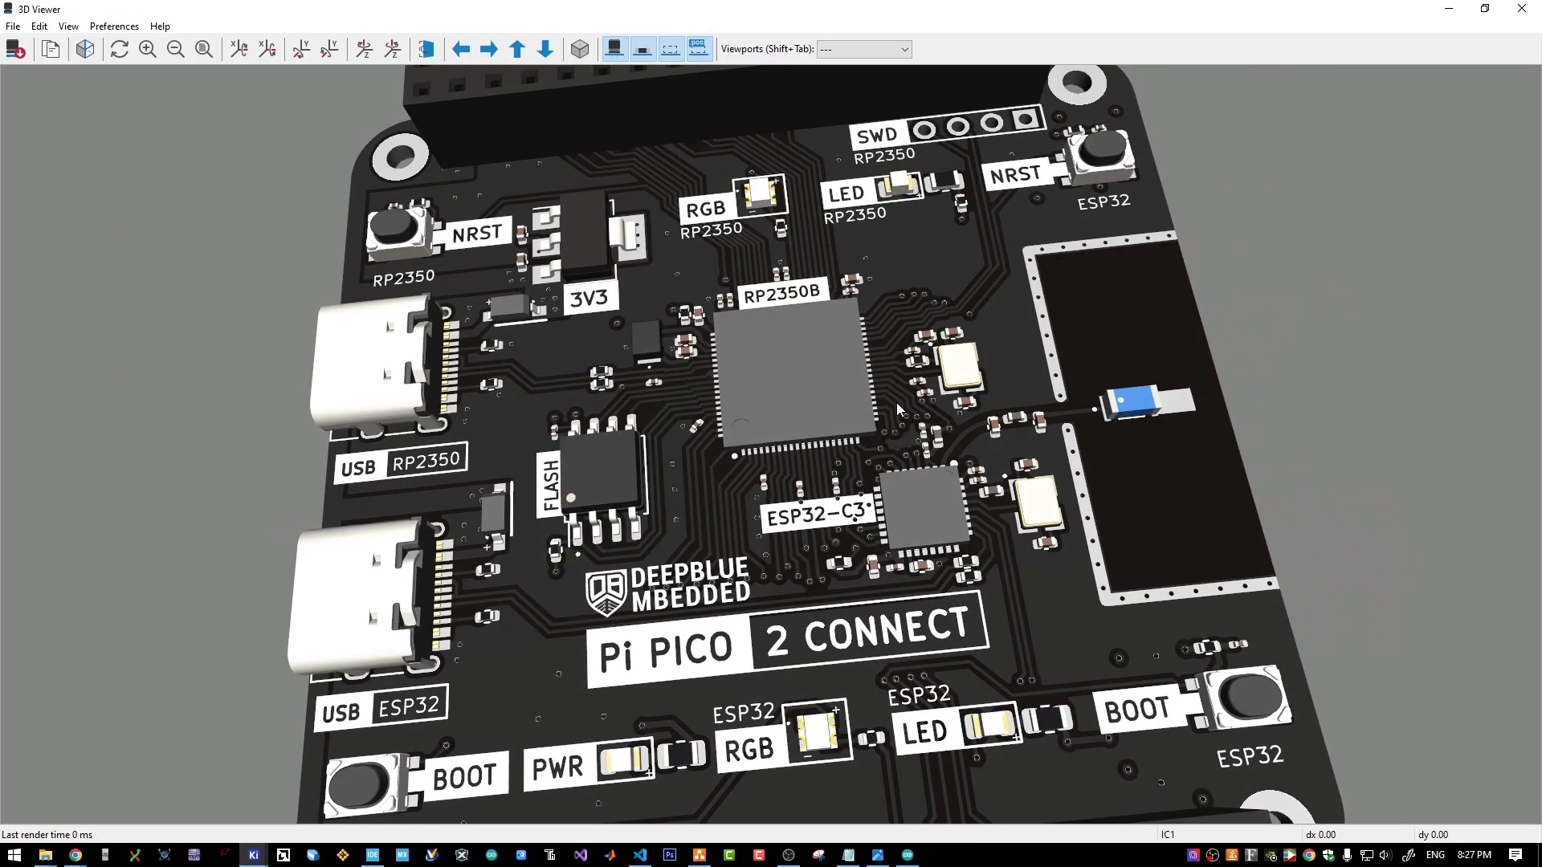
left_click_drag(896, 402, 1012, 474)
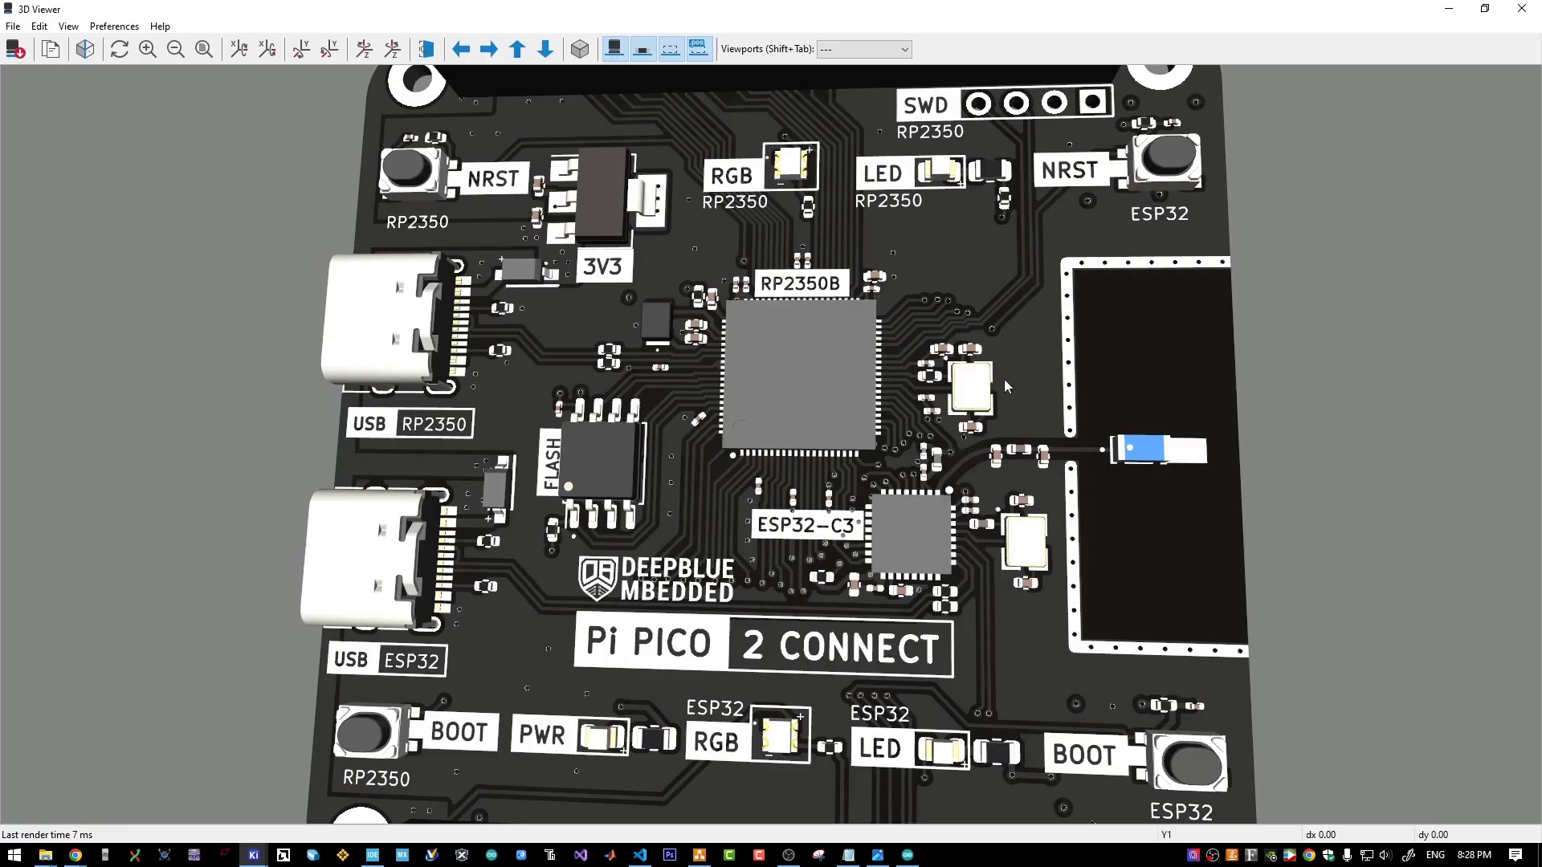
- View the article's photo of the antenna area, then spin the board and zoom out fully
key("alt+Tab")
scroll(696, 399, "down", 4)
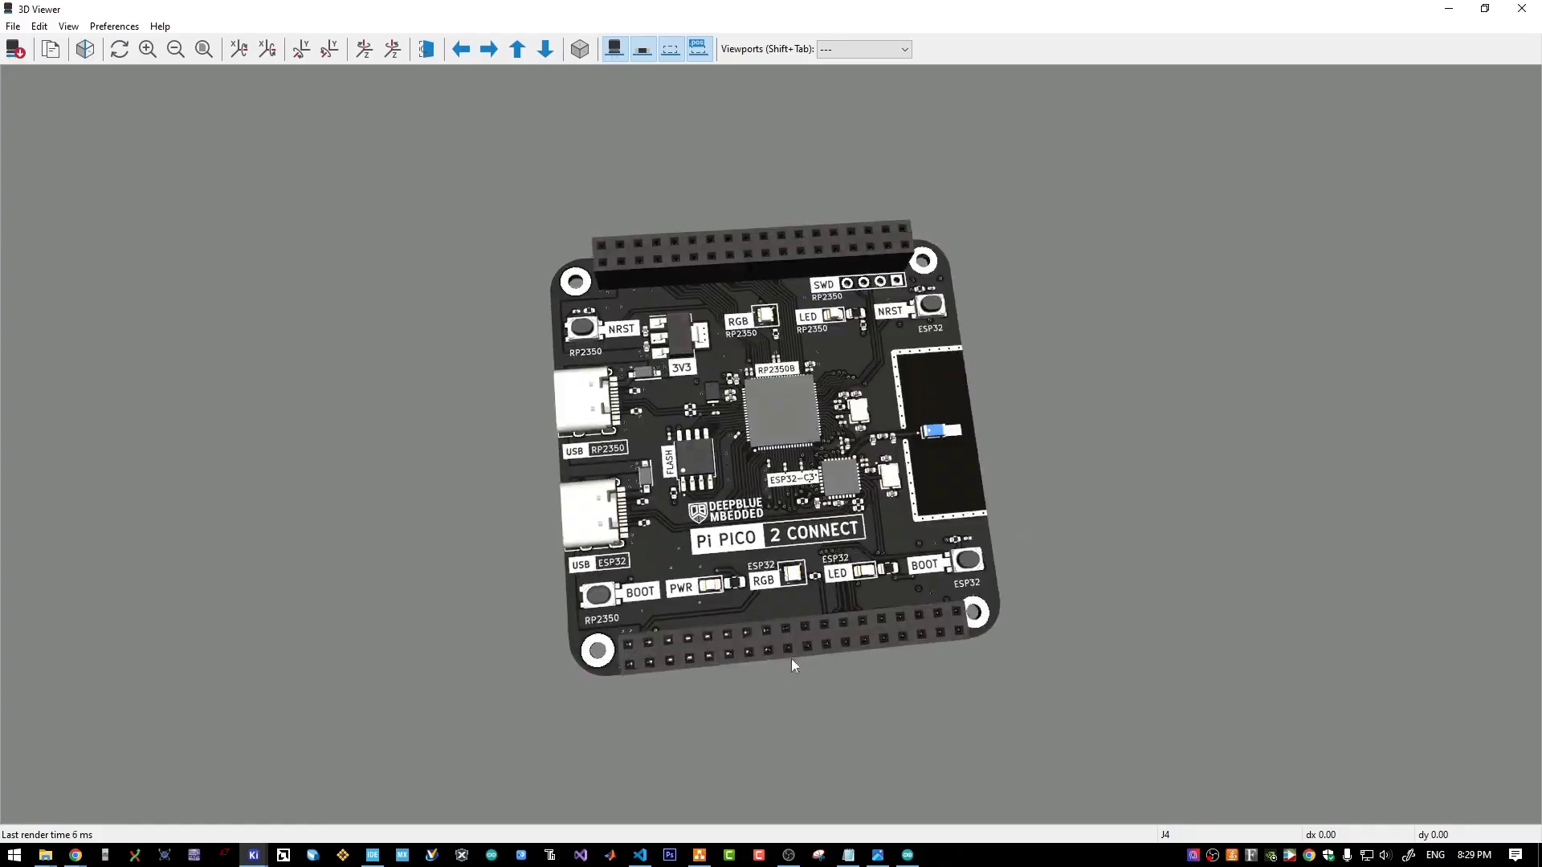
left_click_drag(792, 658, 930, 170)
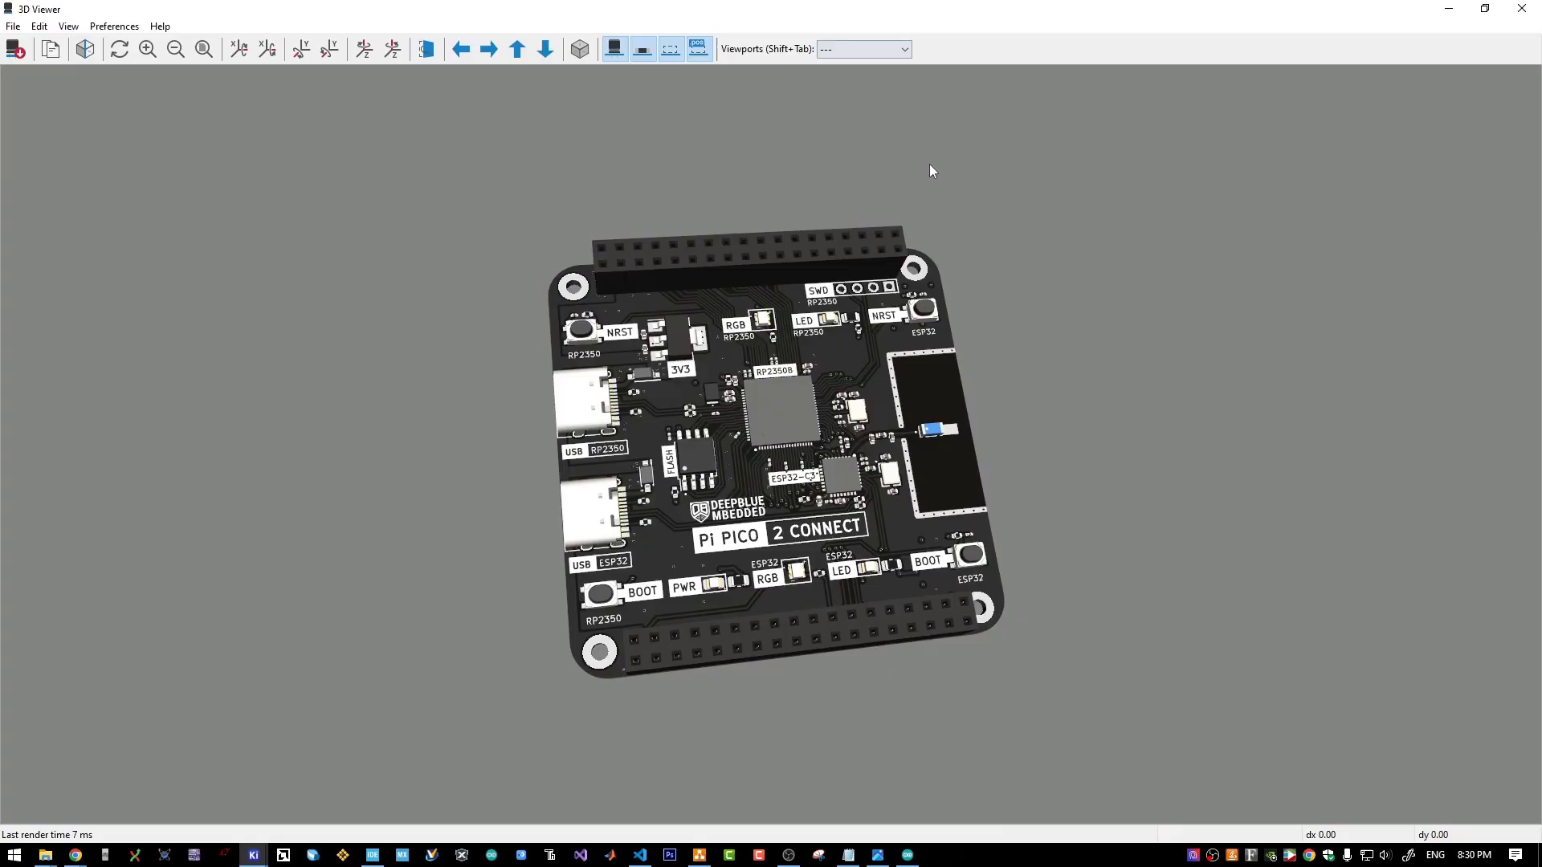
- Browse the JLCPCB homepage's service cards: PCB Assembly, 3D Printing, CNC Machining and more
mouse_move(76, 854)
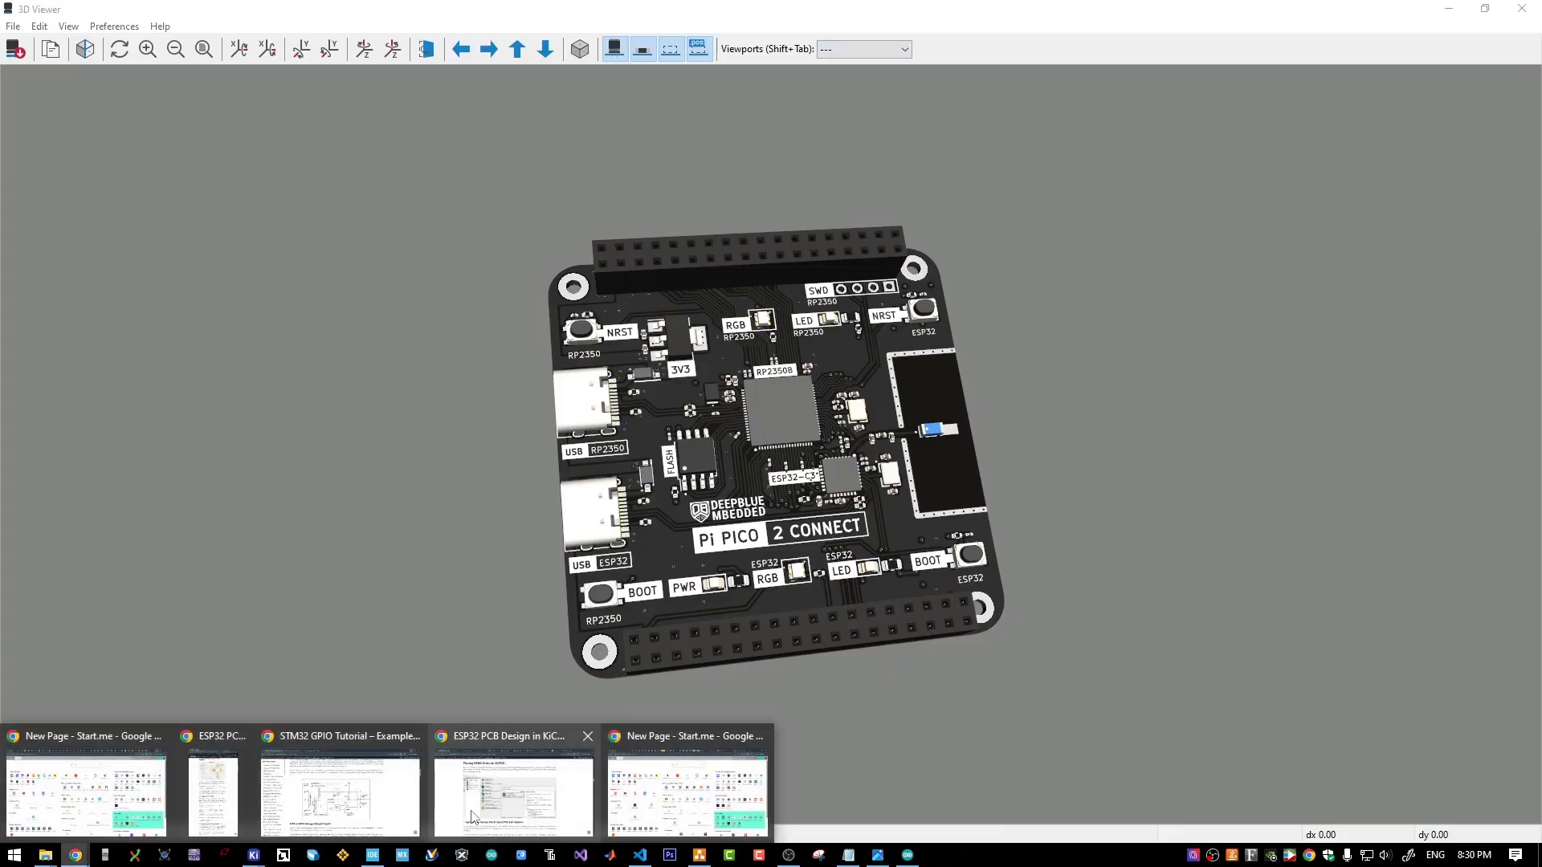
left_click(514, 783)
left_click(699, 16)
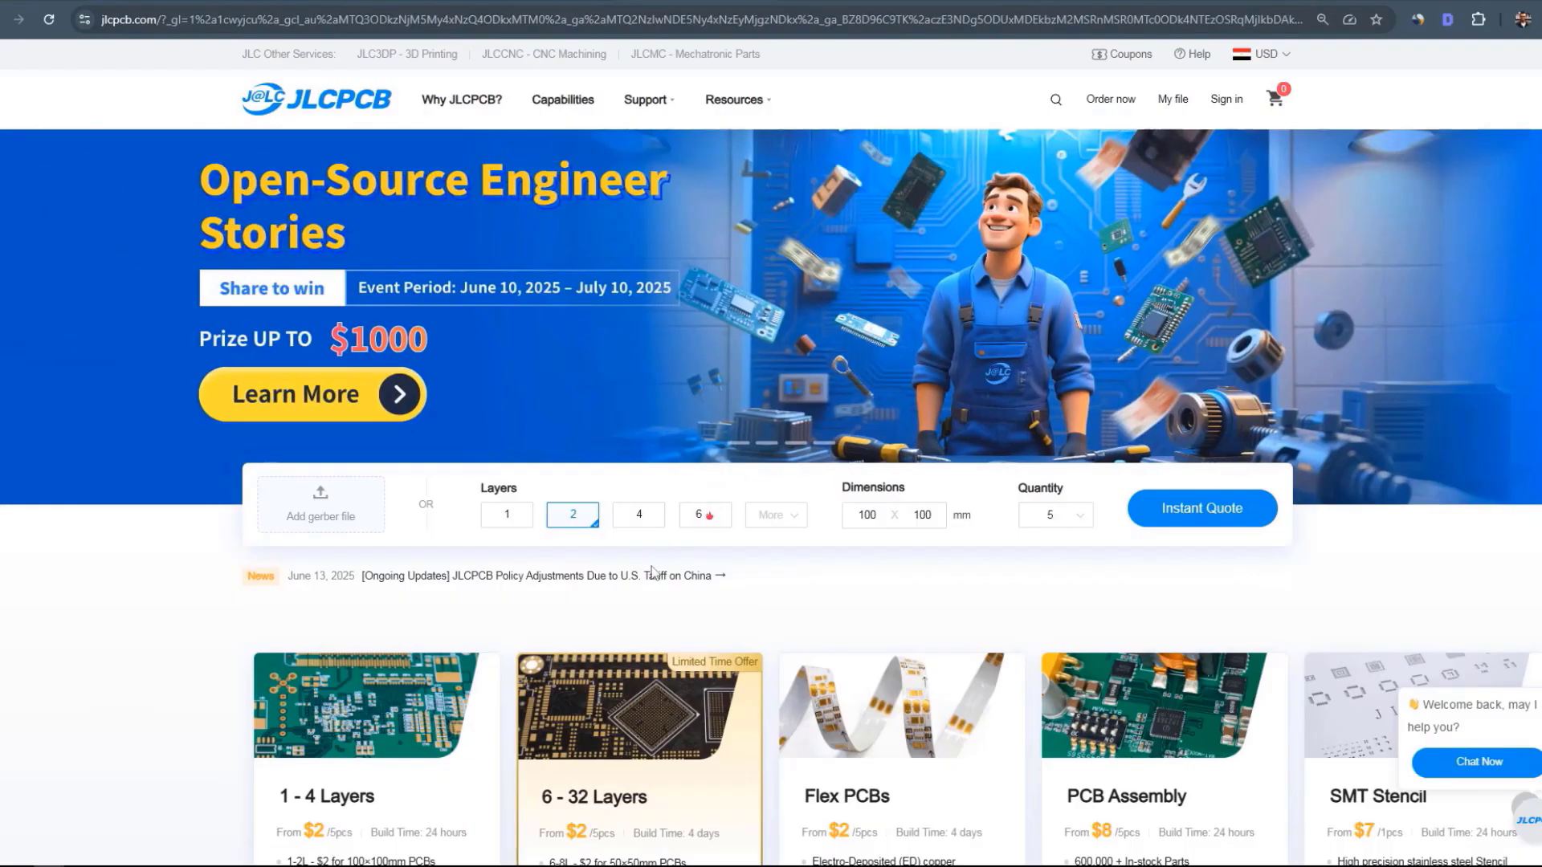
scroll(647, 608, "down", 1)
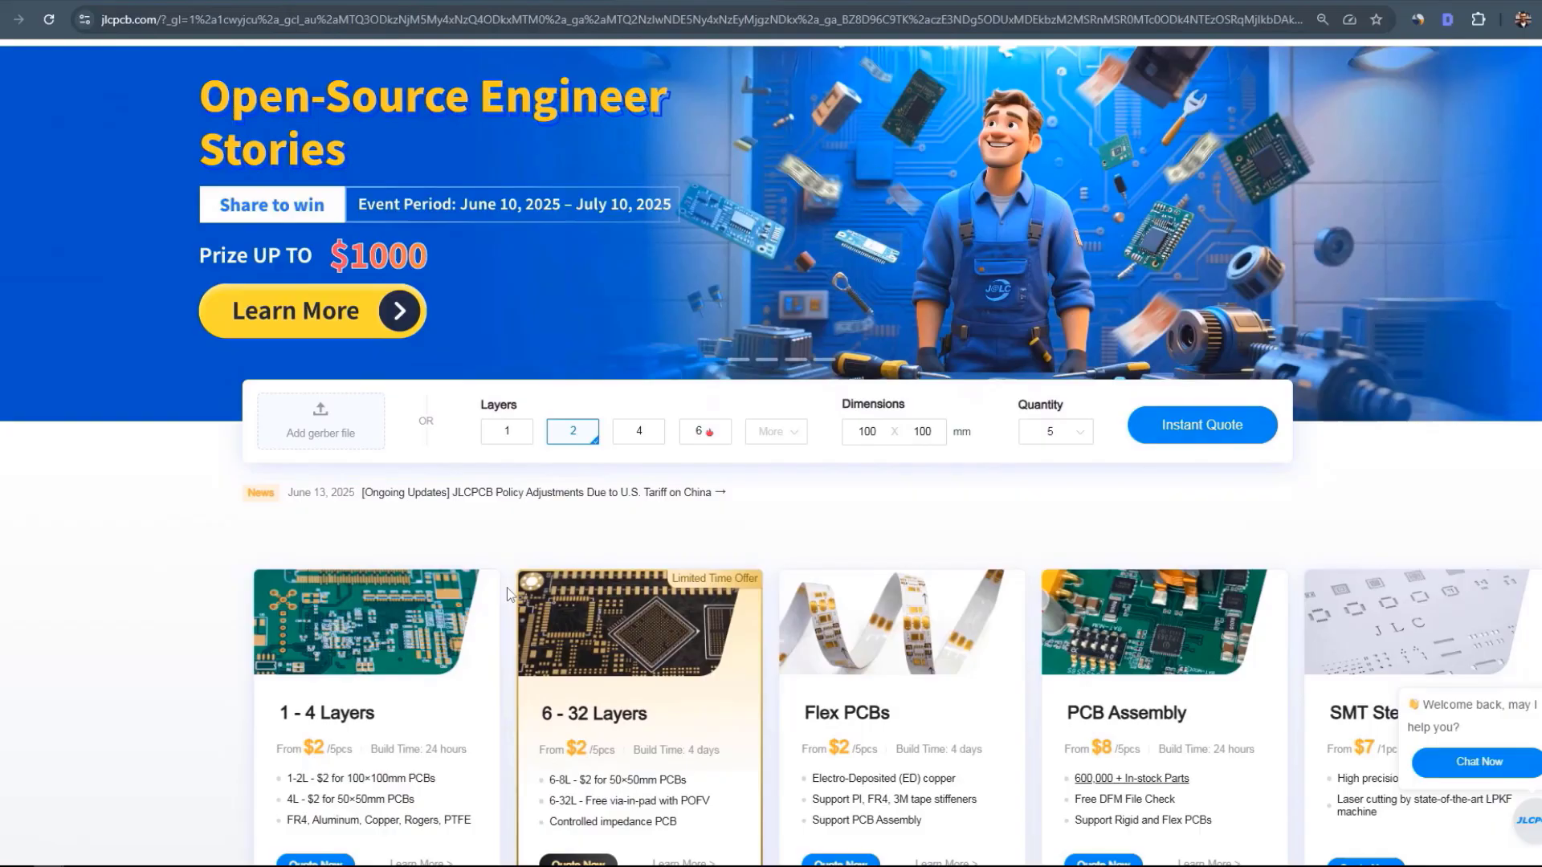
scroll(465, 603, "down", 2)
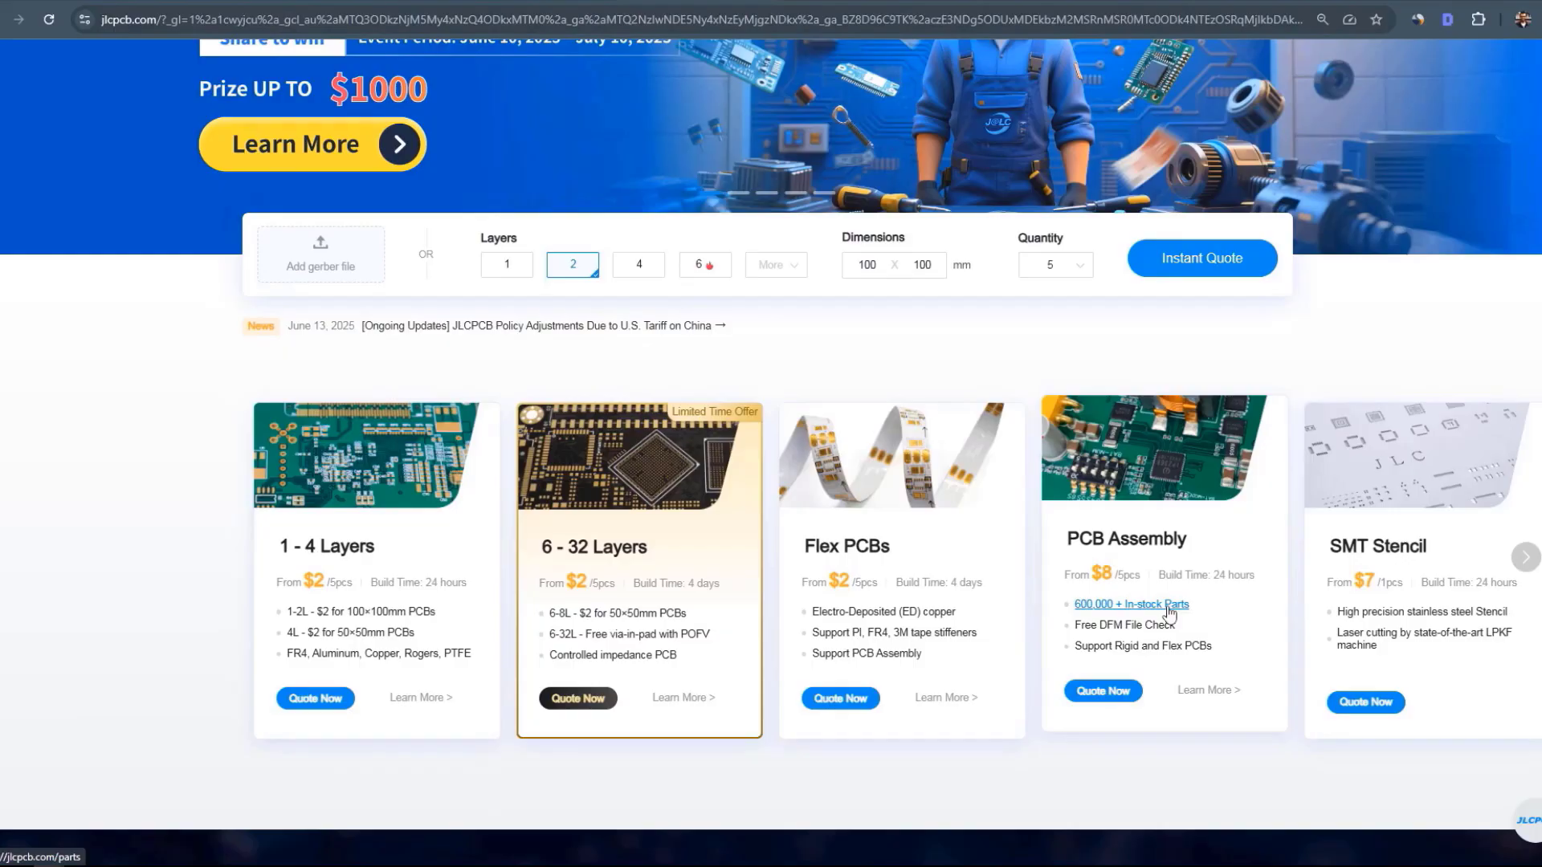
left_click(1525, 558)
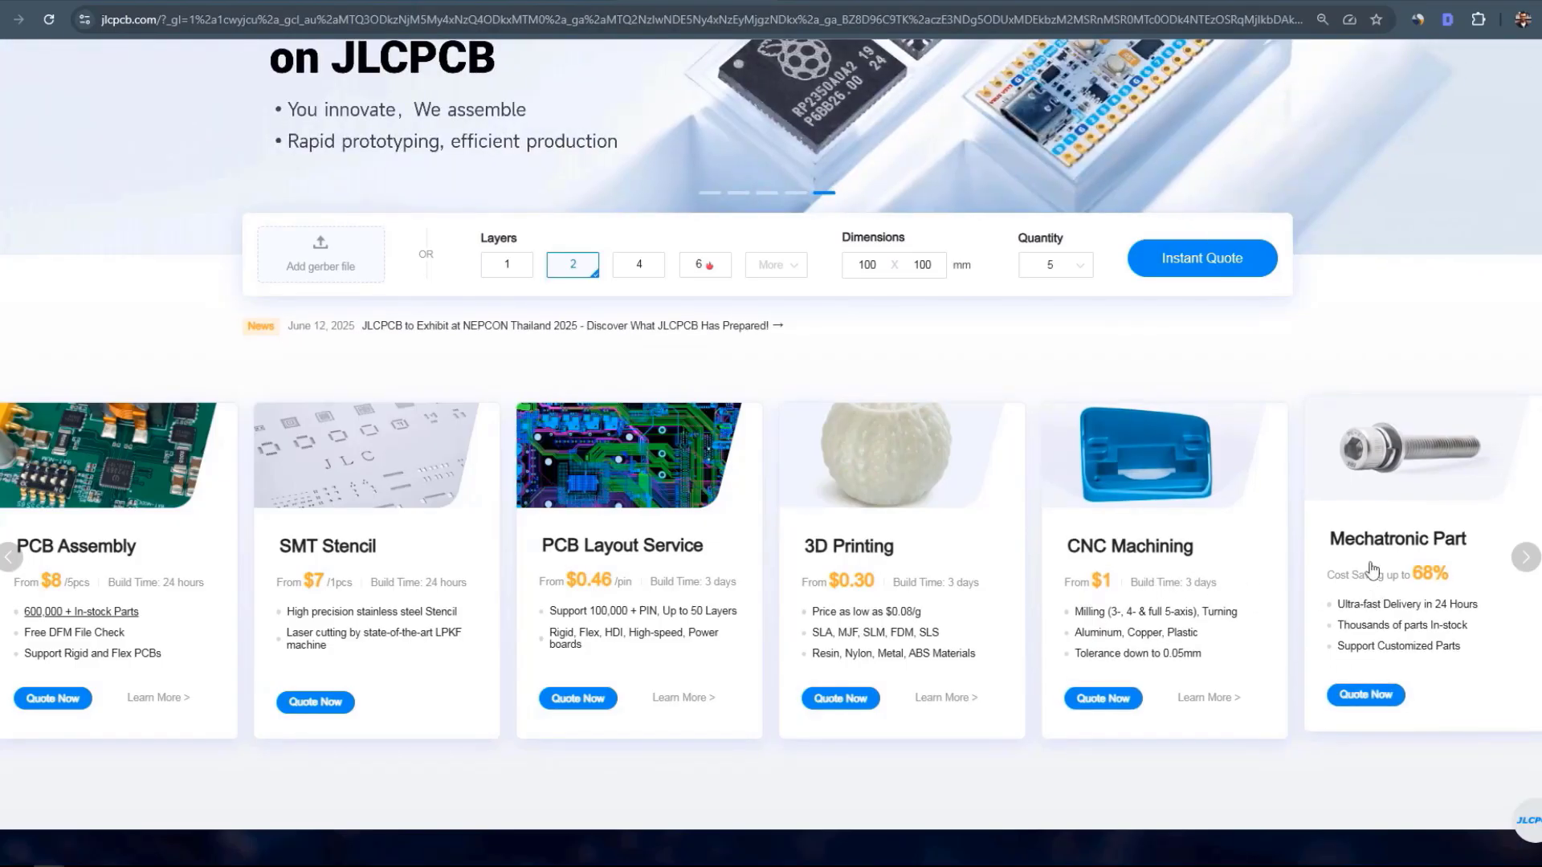
scroll(547, 605, "up", 3)
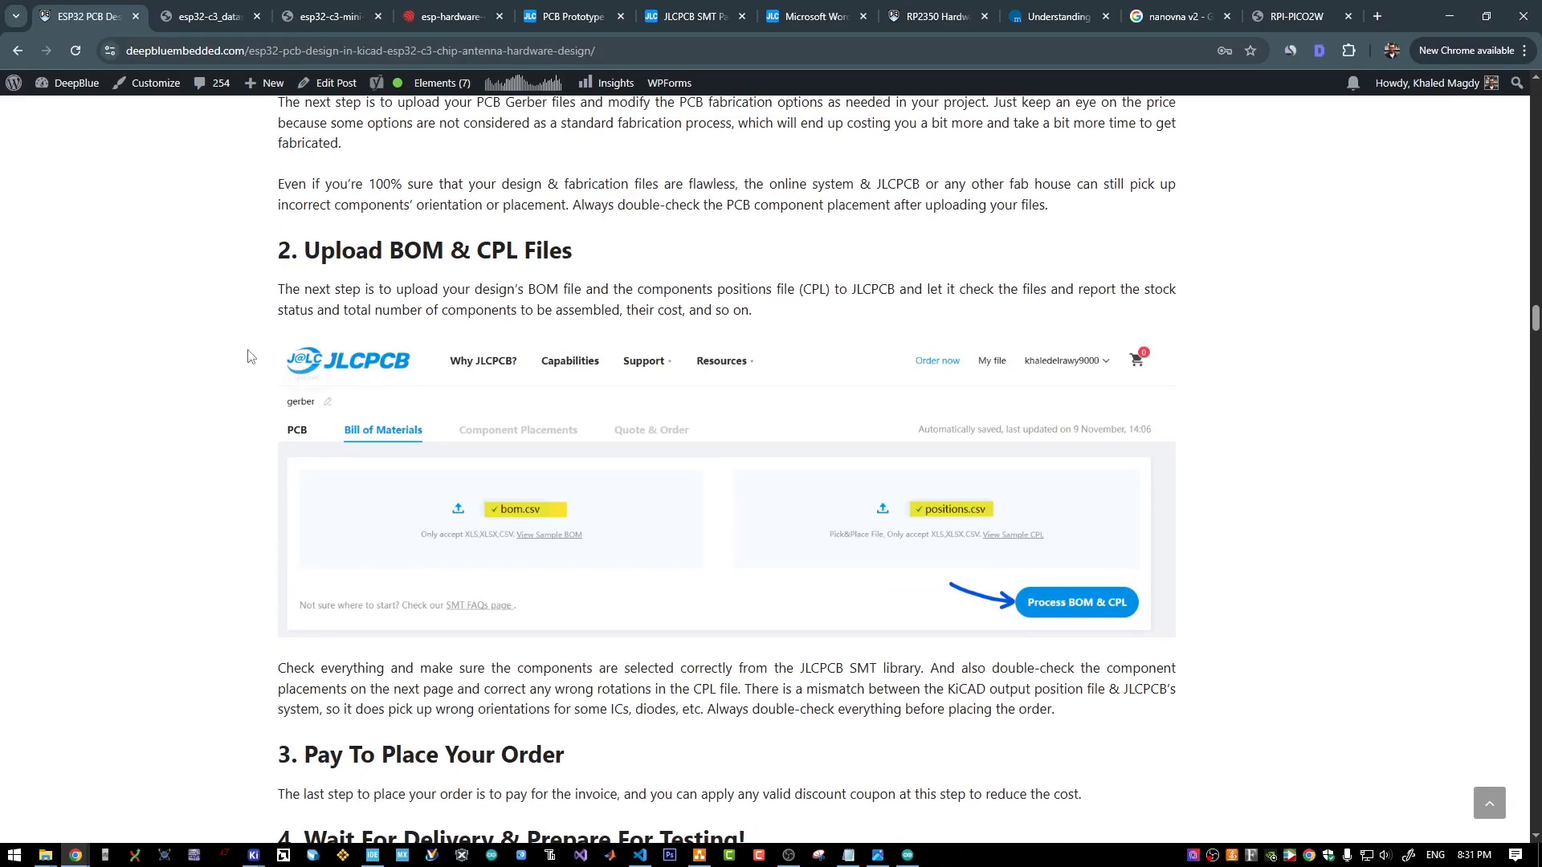
- Scroll the blog post toward the ESP32 firmware examples
scroll(318, 343, "down", 1)
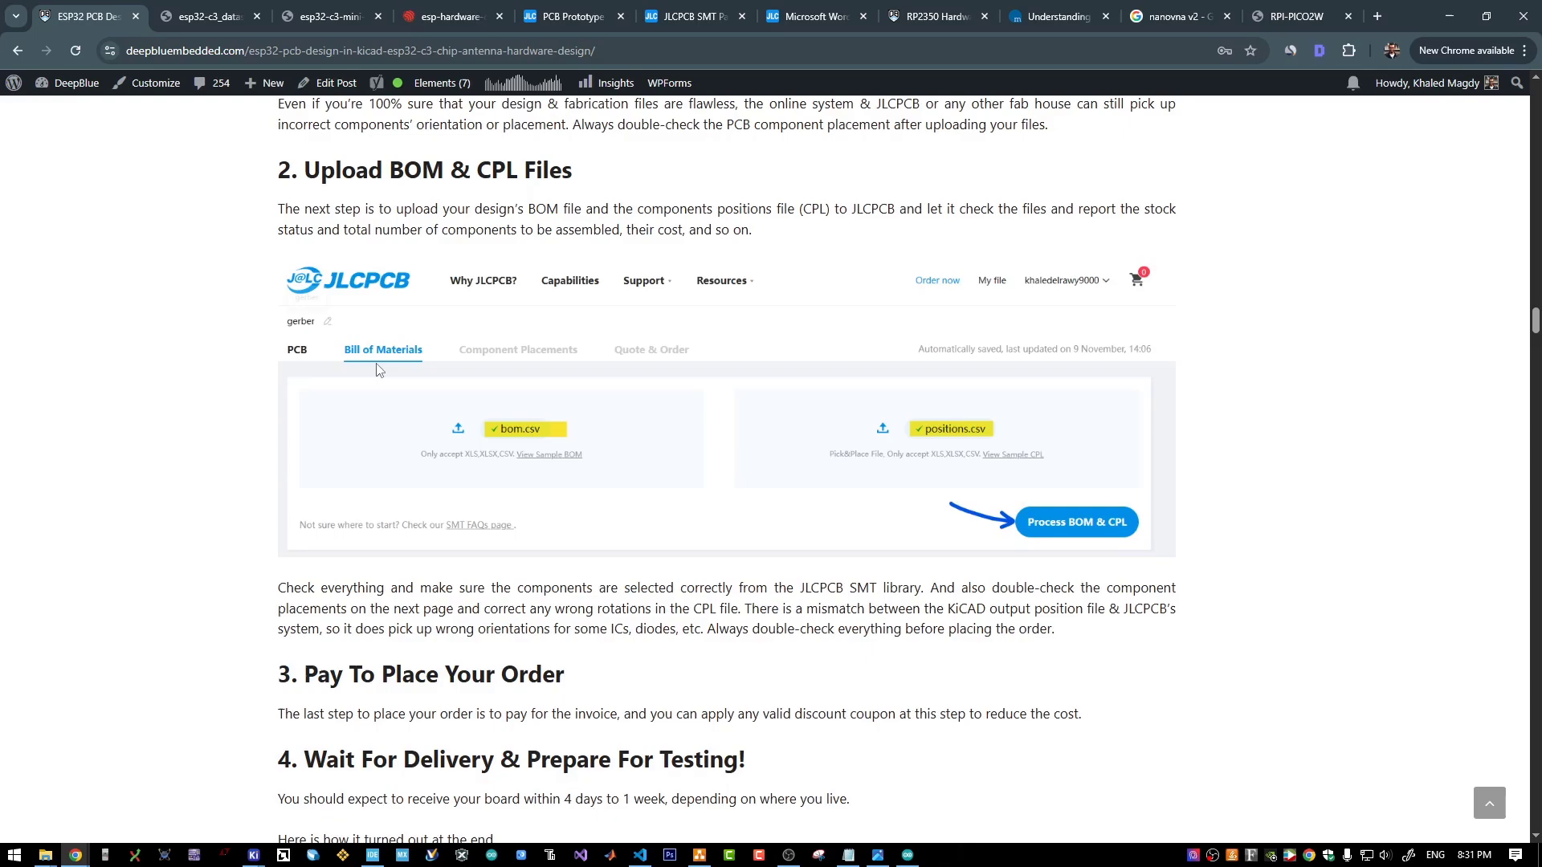
scroll(401, 482, "up", 1)
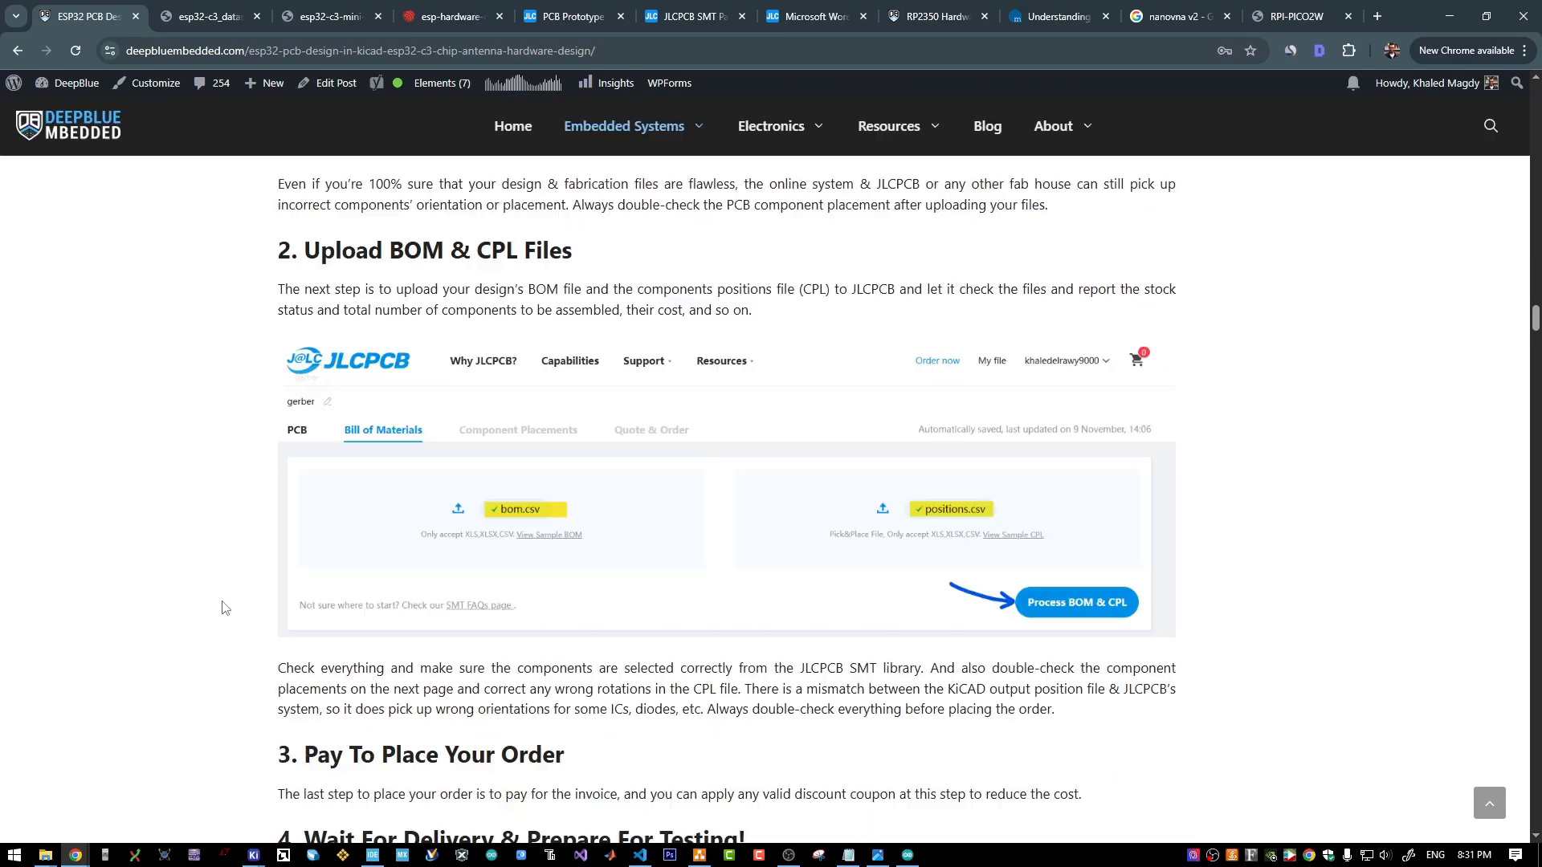
scroll(238, 606, "down", 2)
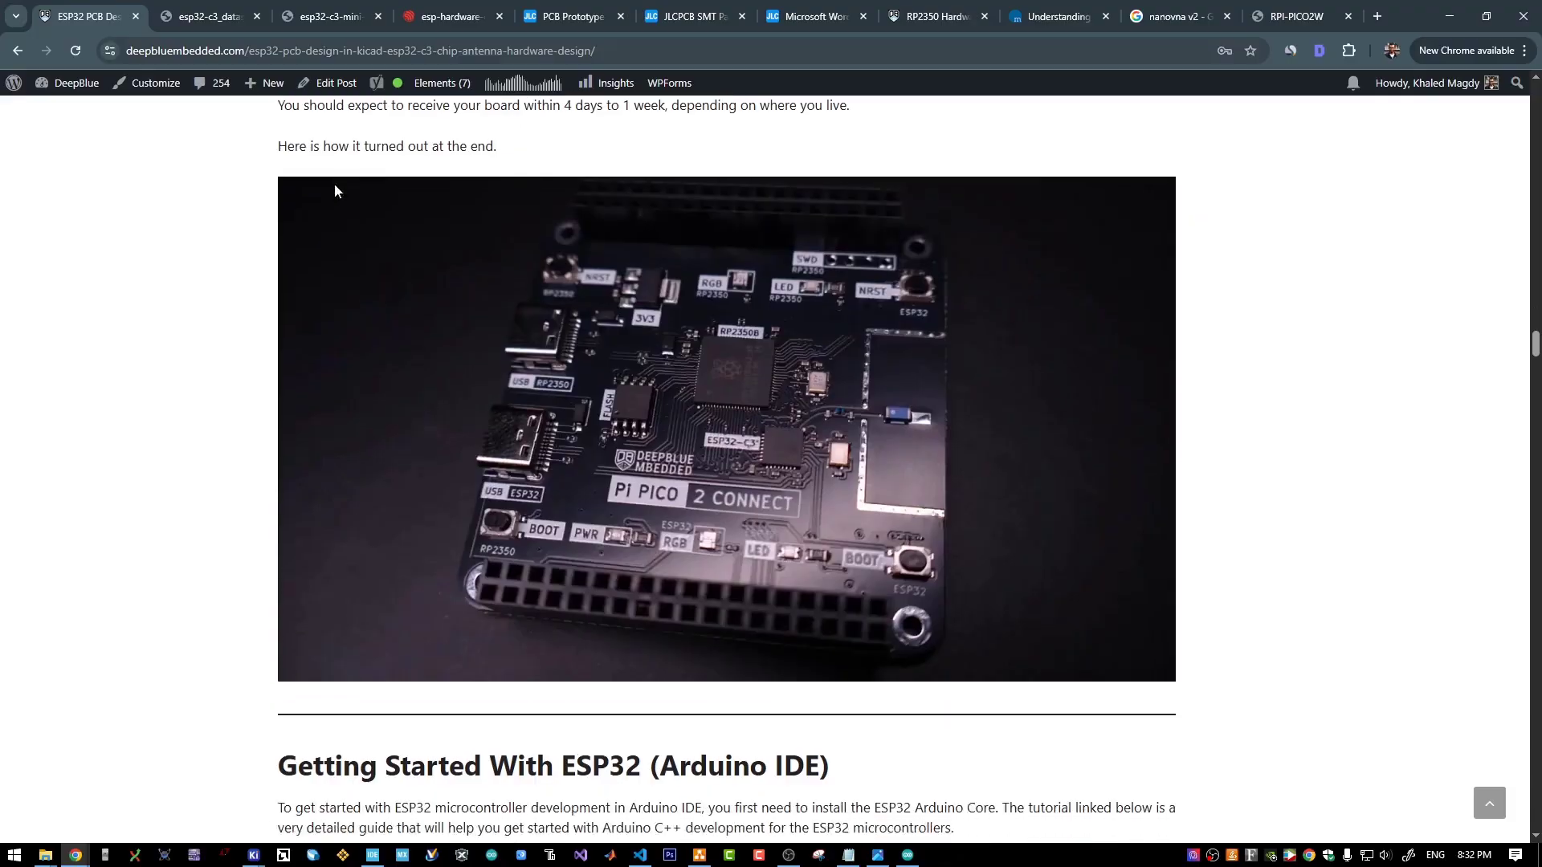
scroll(335, 186, "down", 7)
double_click(432, 218)
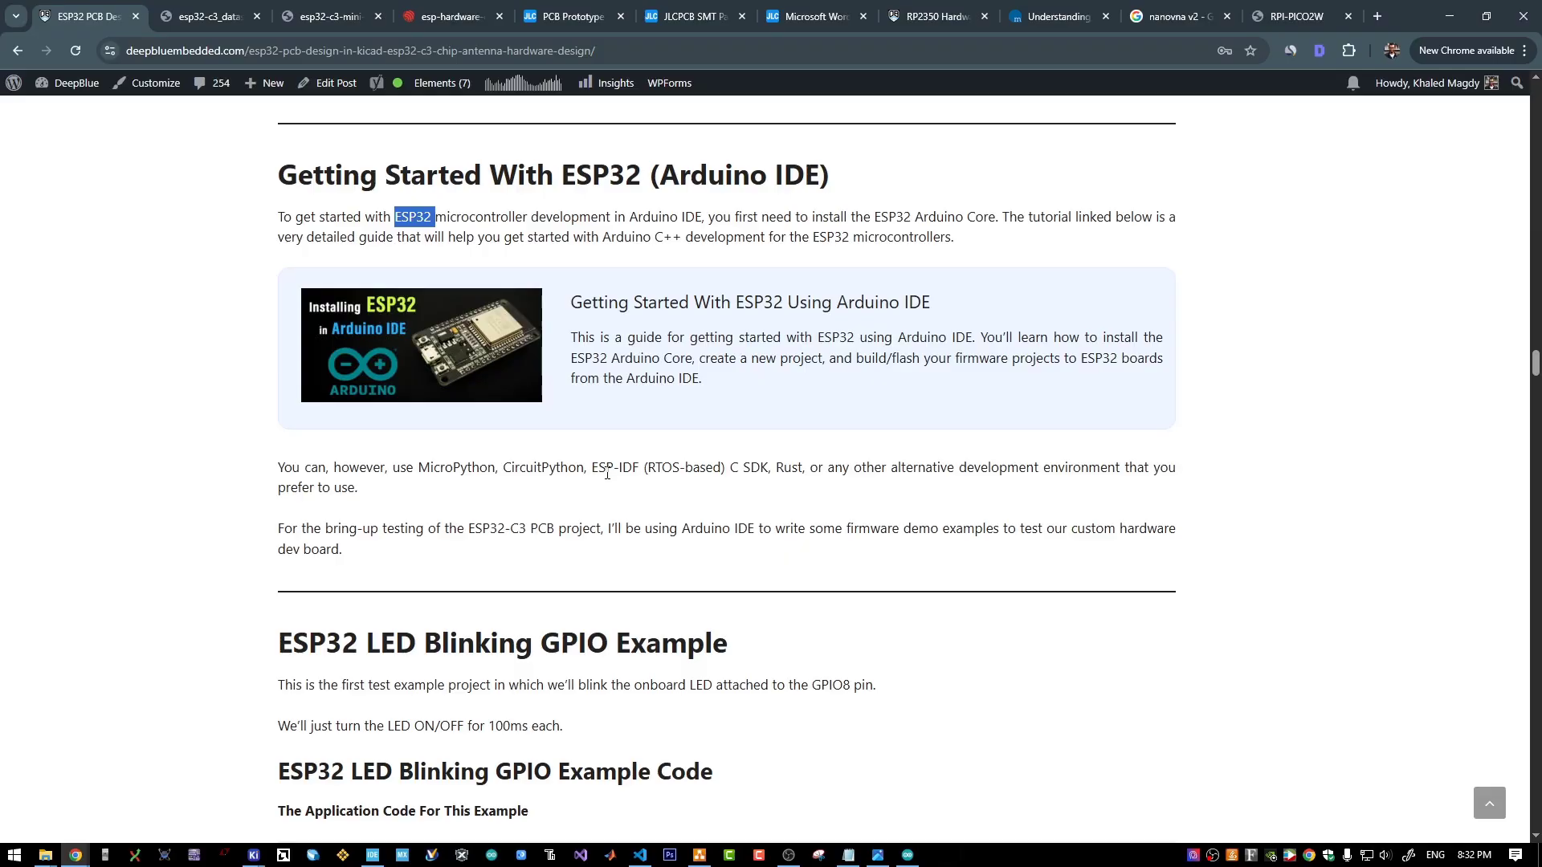
left_click(522, 489)
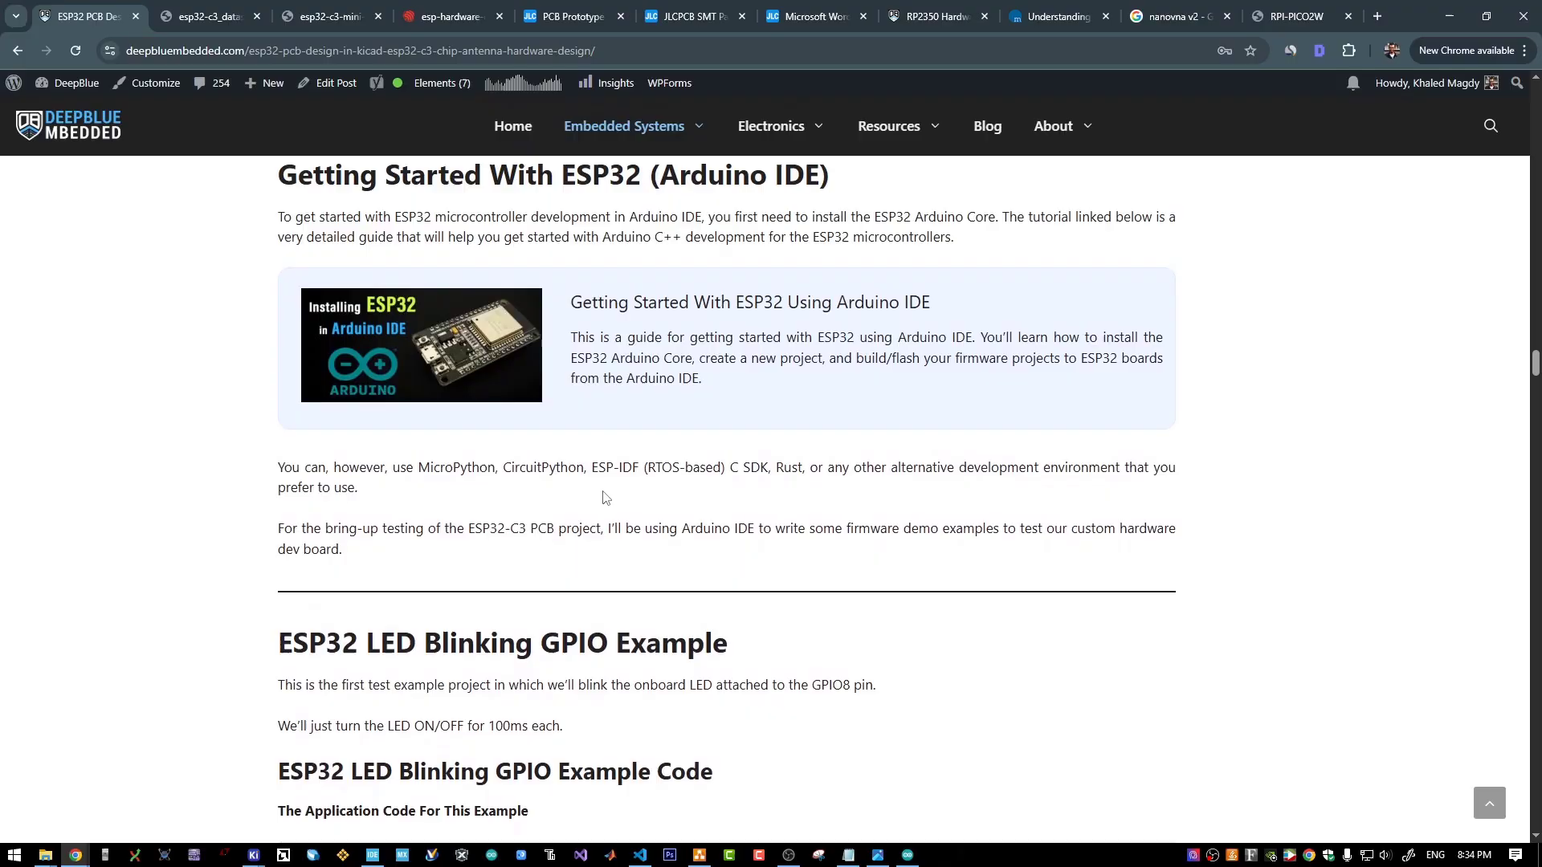
- Read the LED Blinking GPIO code and switch to the ESP32C3_GPIO sketch in Arduino IDE
scroll(605, 497, "down", 3)
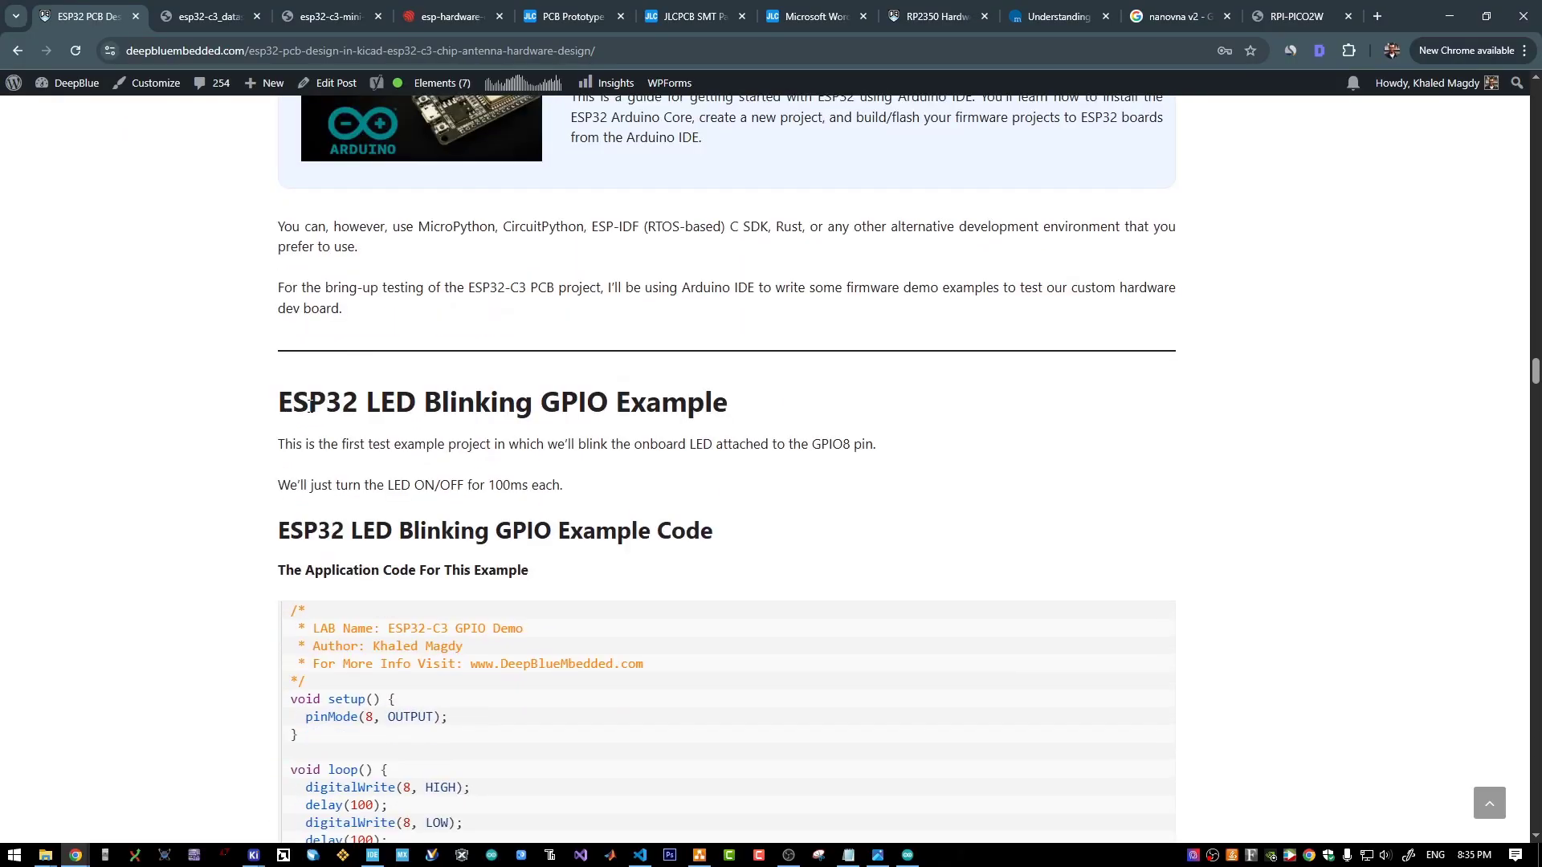
left_click_drag(328, 406, 516, 405)
scroll(630, 338, "down", 2)
left_click(694, 430)
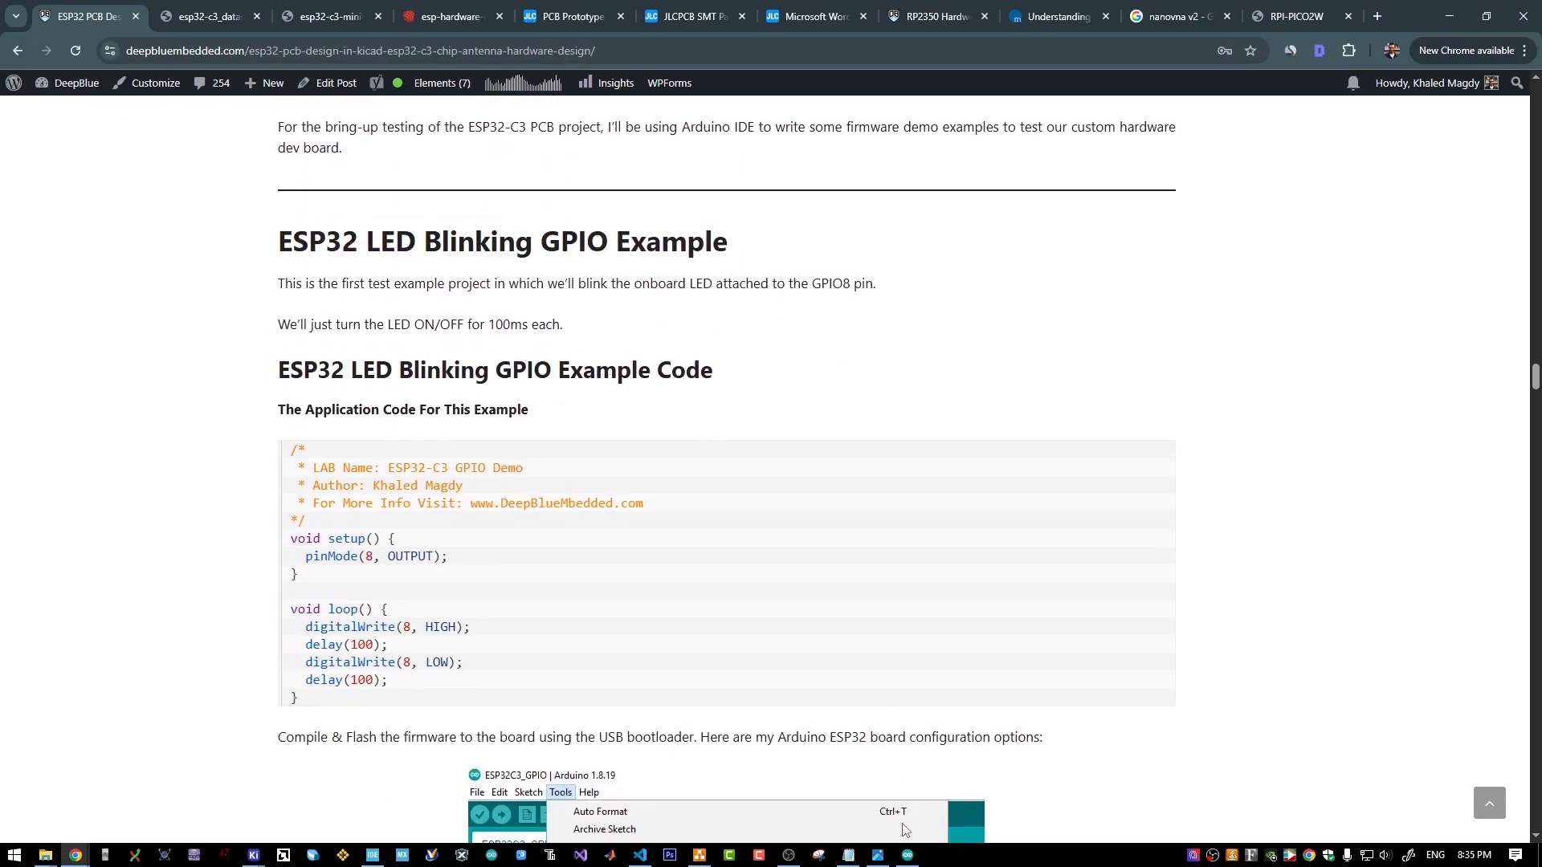
left_click(907, 855)
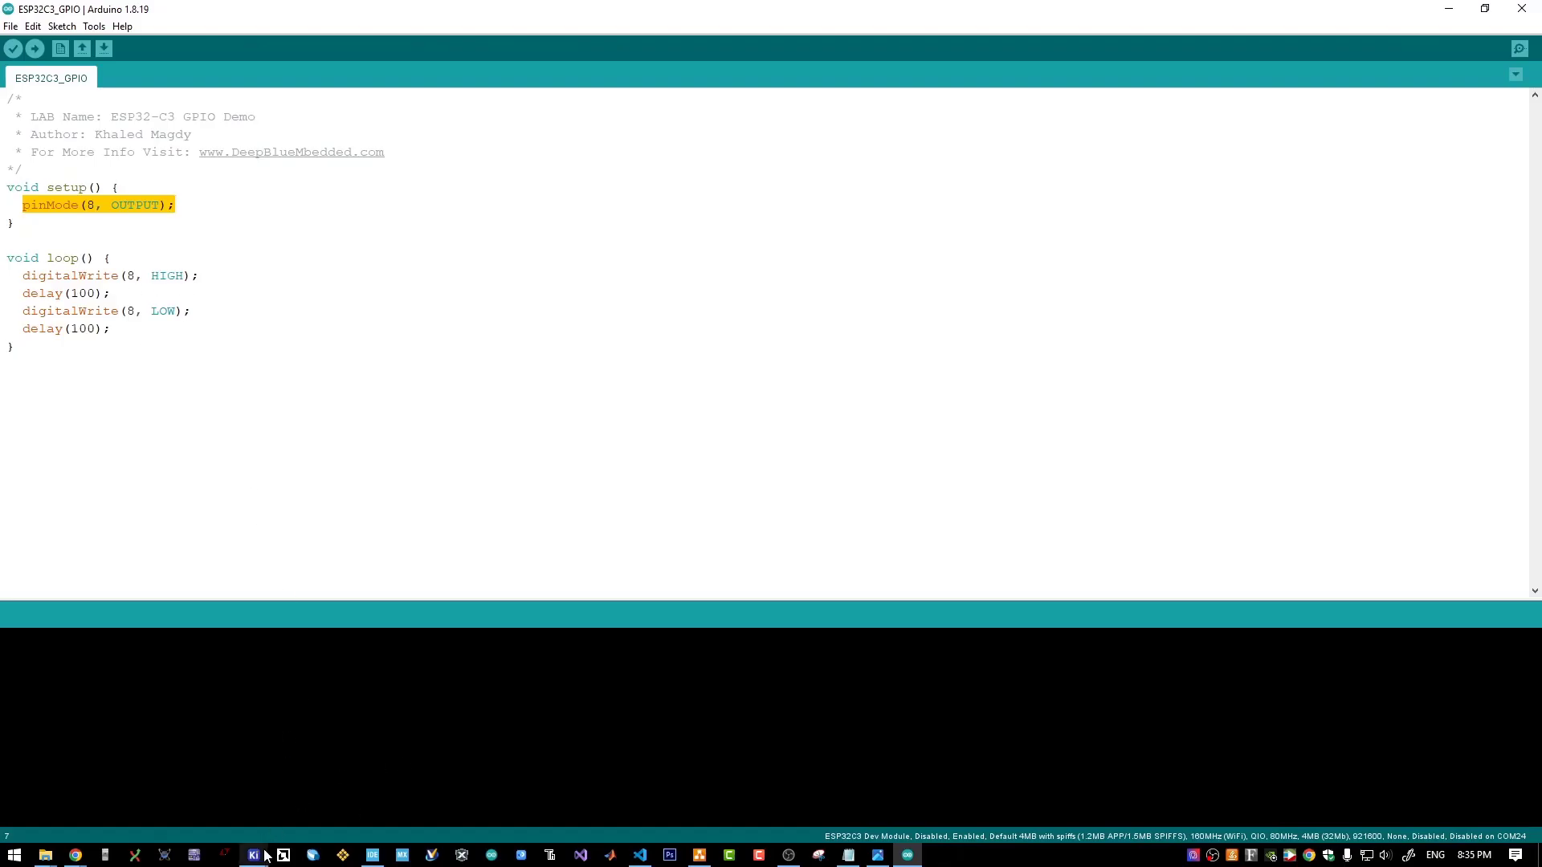
- Review the ESP32-C3 board options in the Tools menu without changing them
mouse_move(265, 855)
left_click(618, 800)
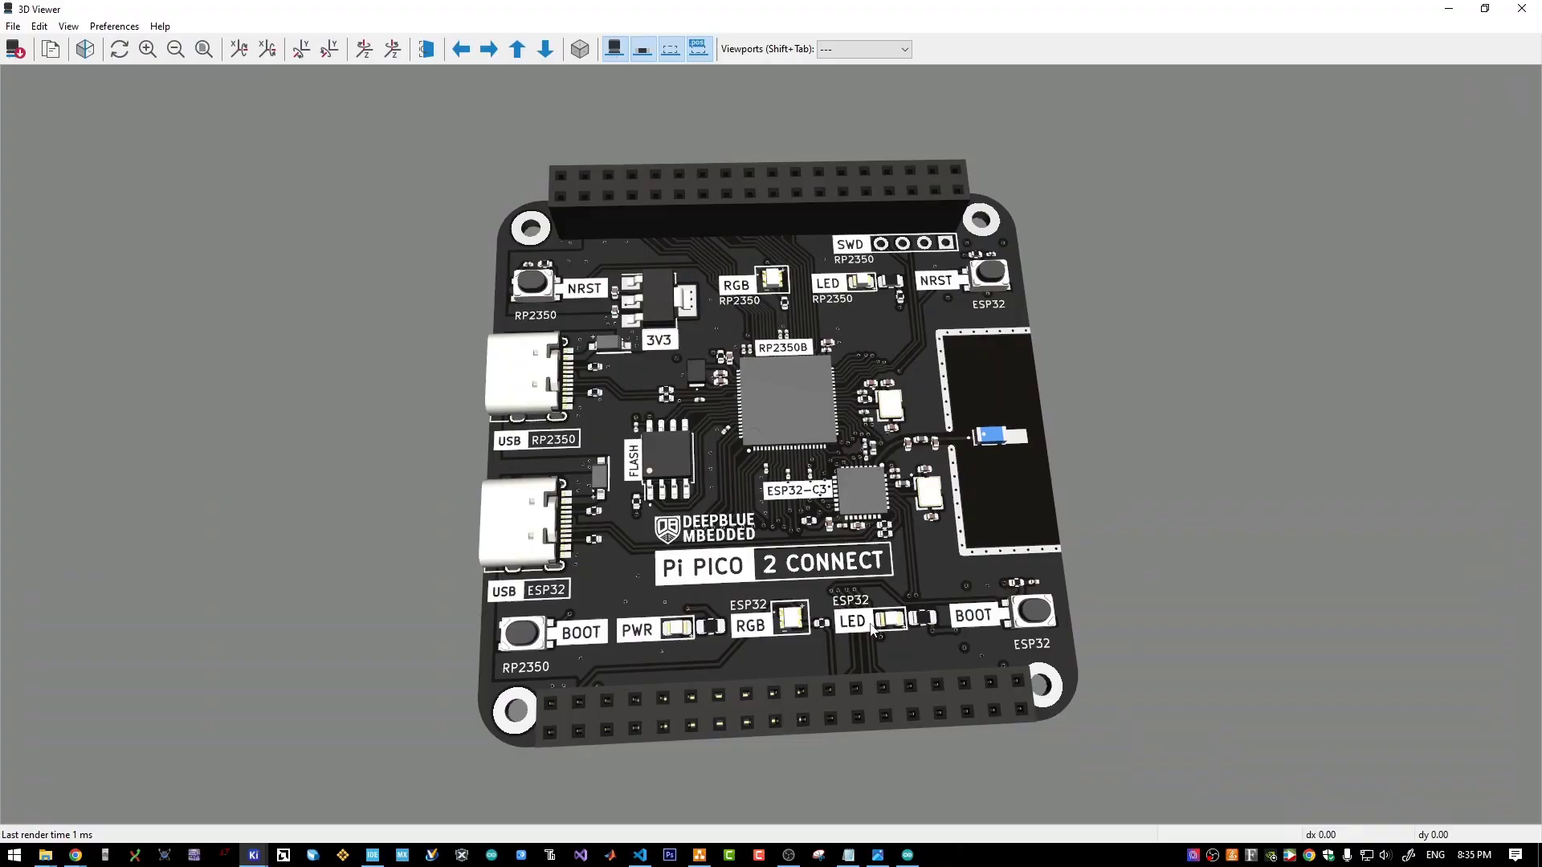
left_click(94, 27)
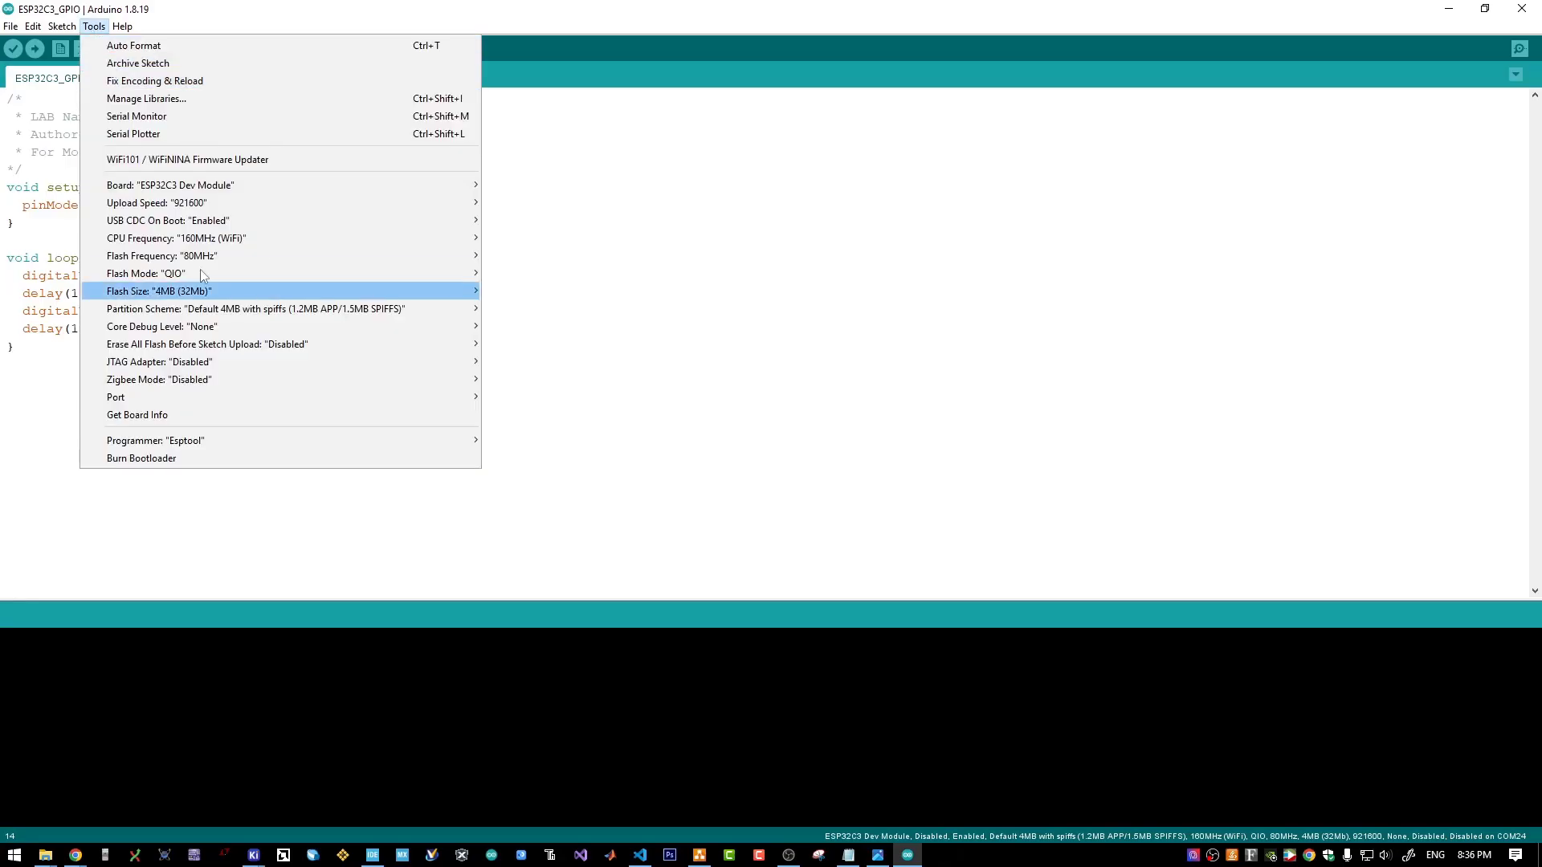
mouse_move(233, 239)
mouse_move(213, 200)
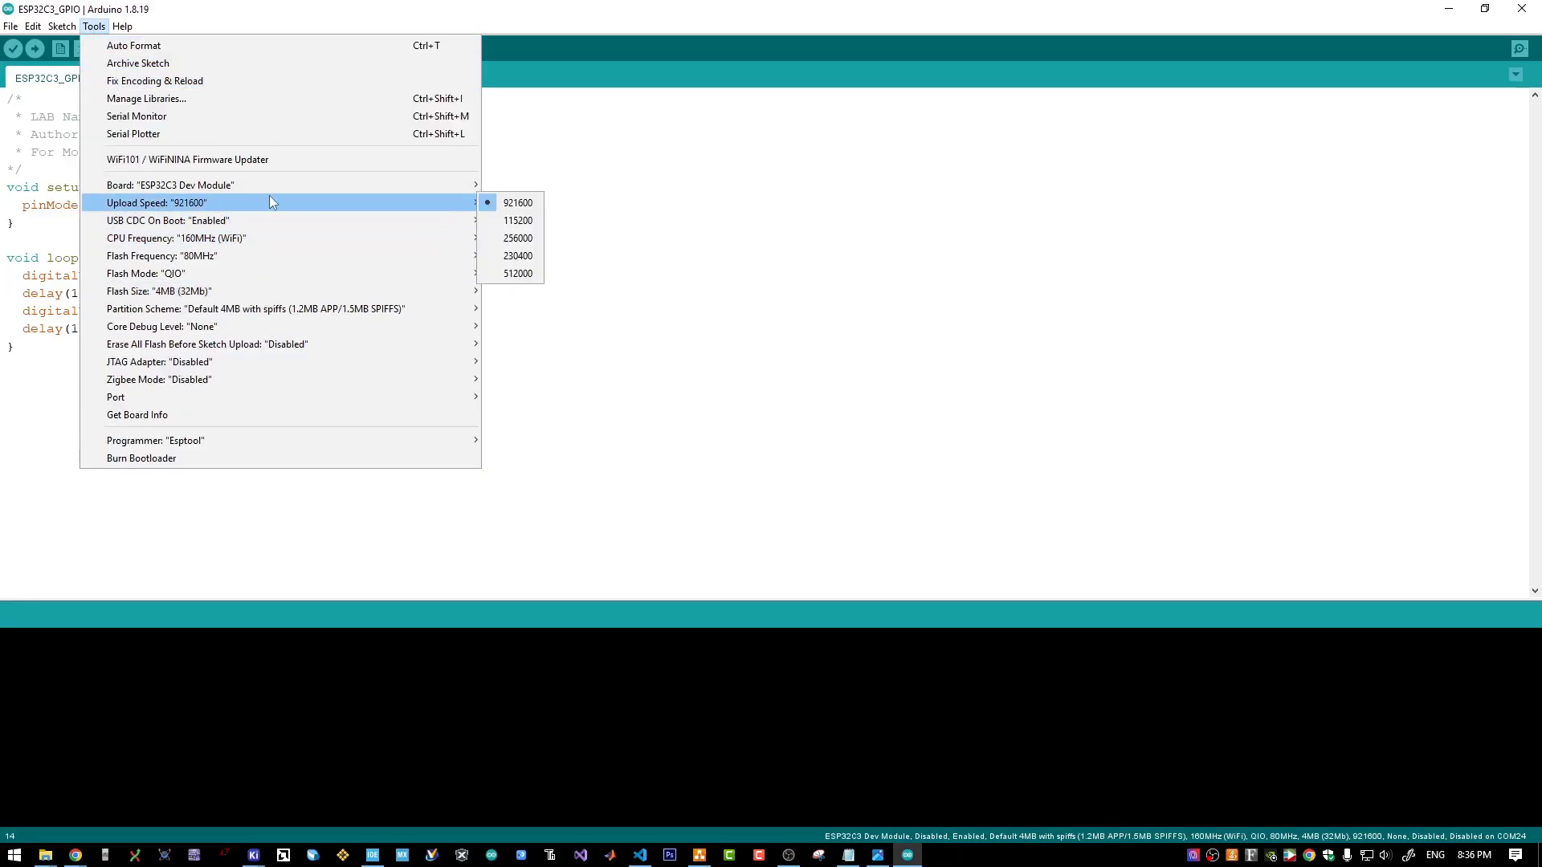
mouse_move(273, 187)
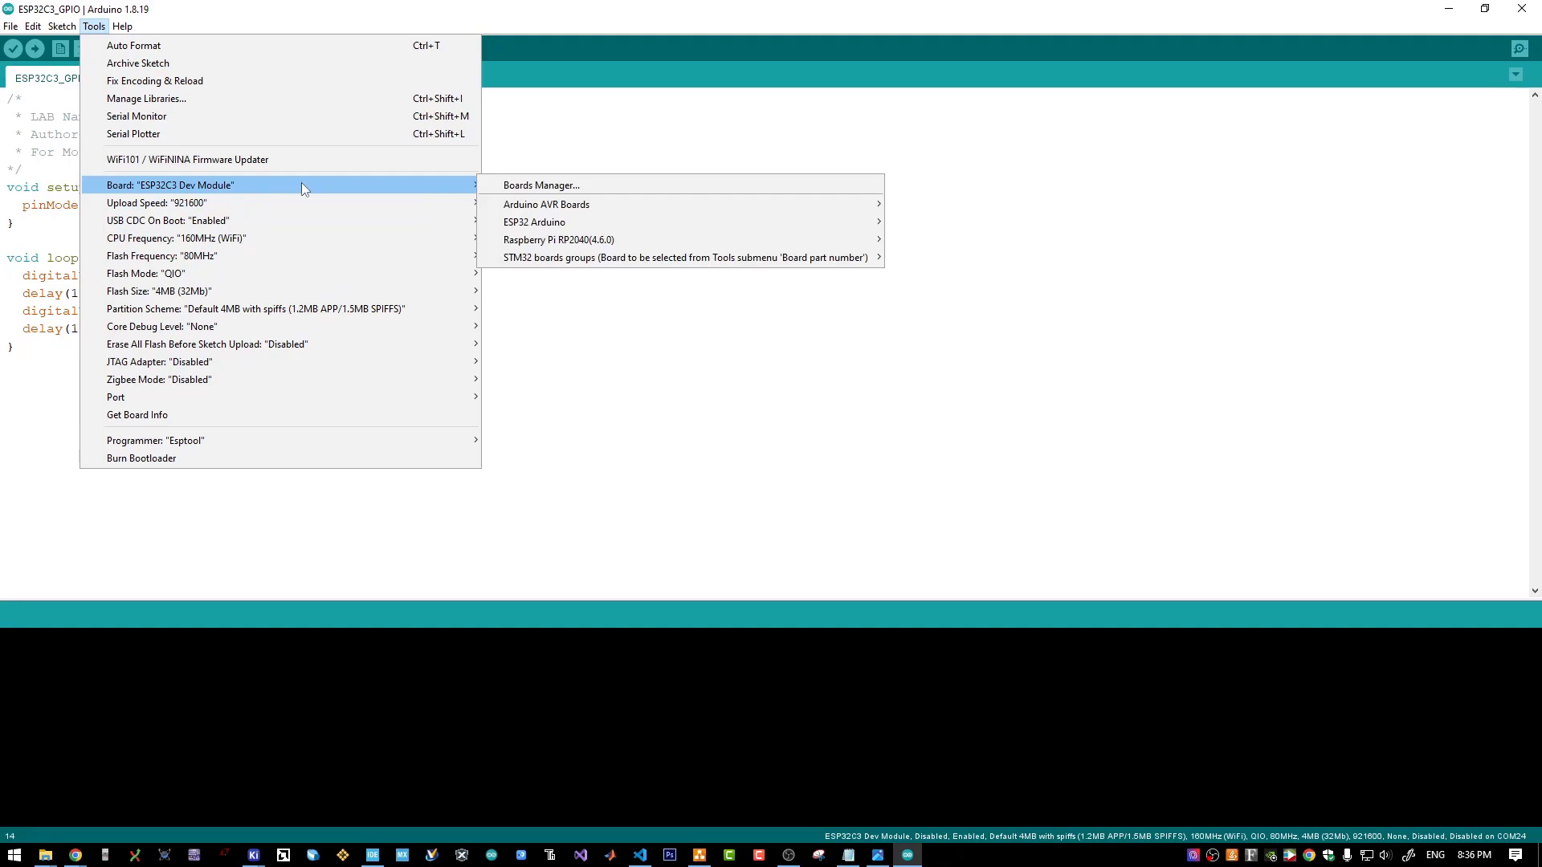
mouse_move(534, 222)
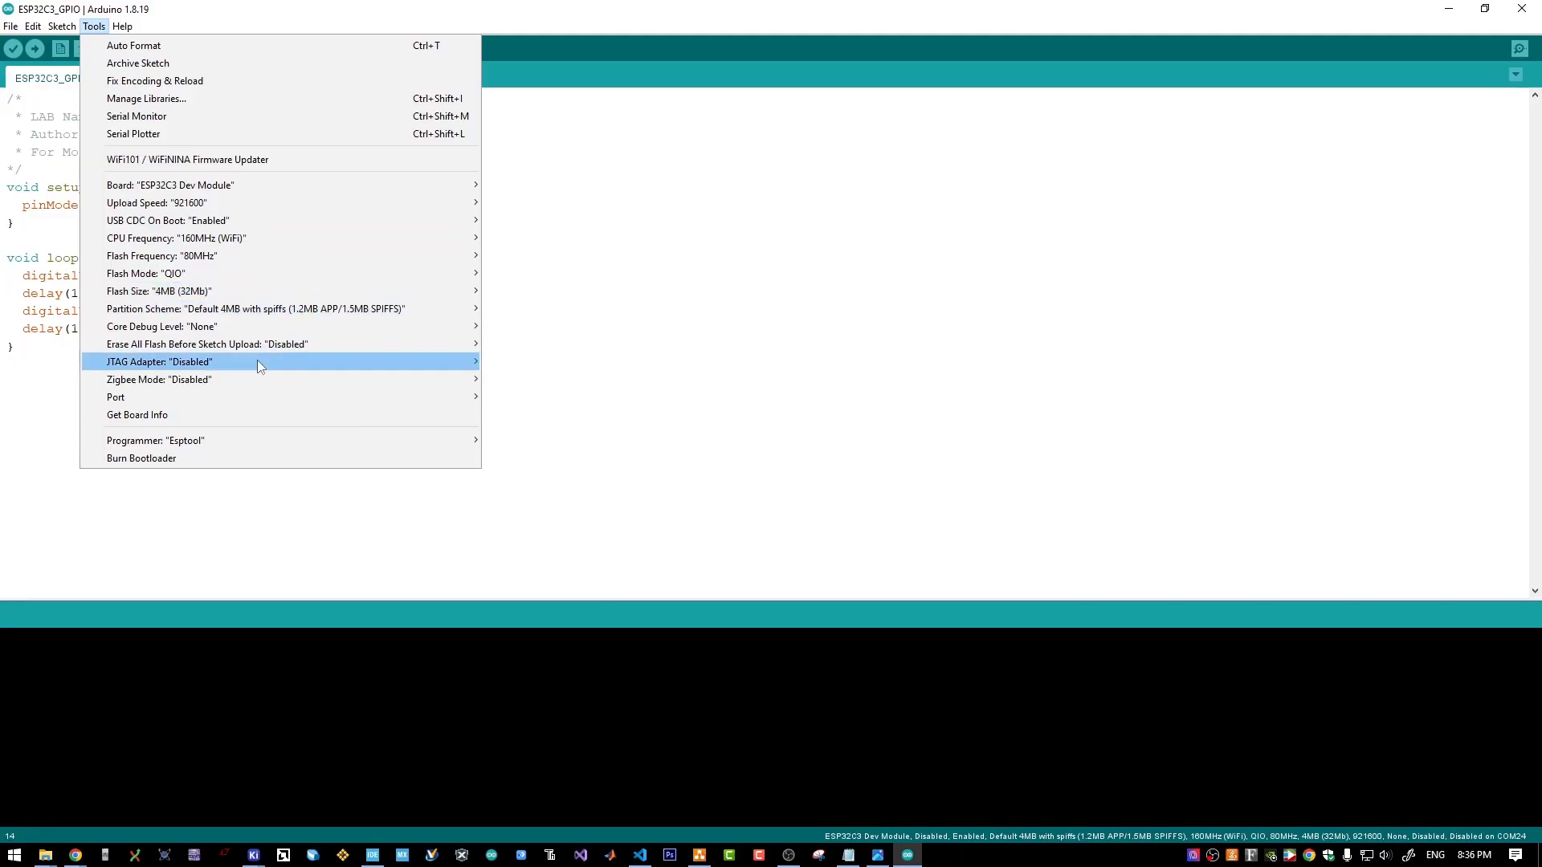
left_click(70, 95)
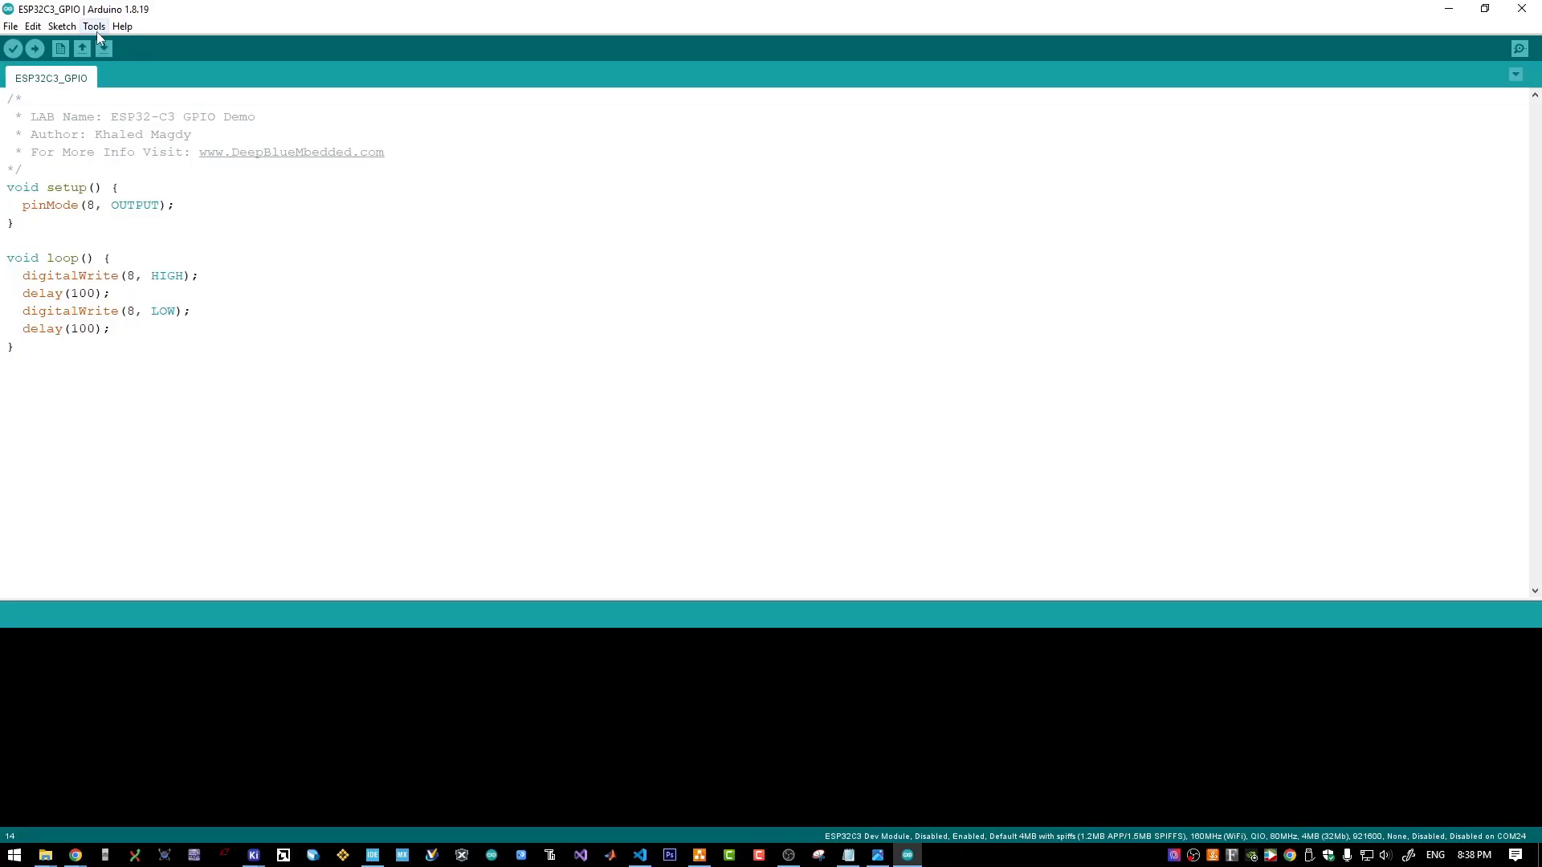
- Confirm the port is COM24 and upload the blink sketch to the board
left_click(95, 27)
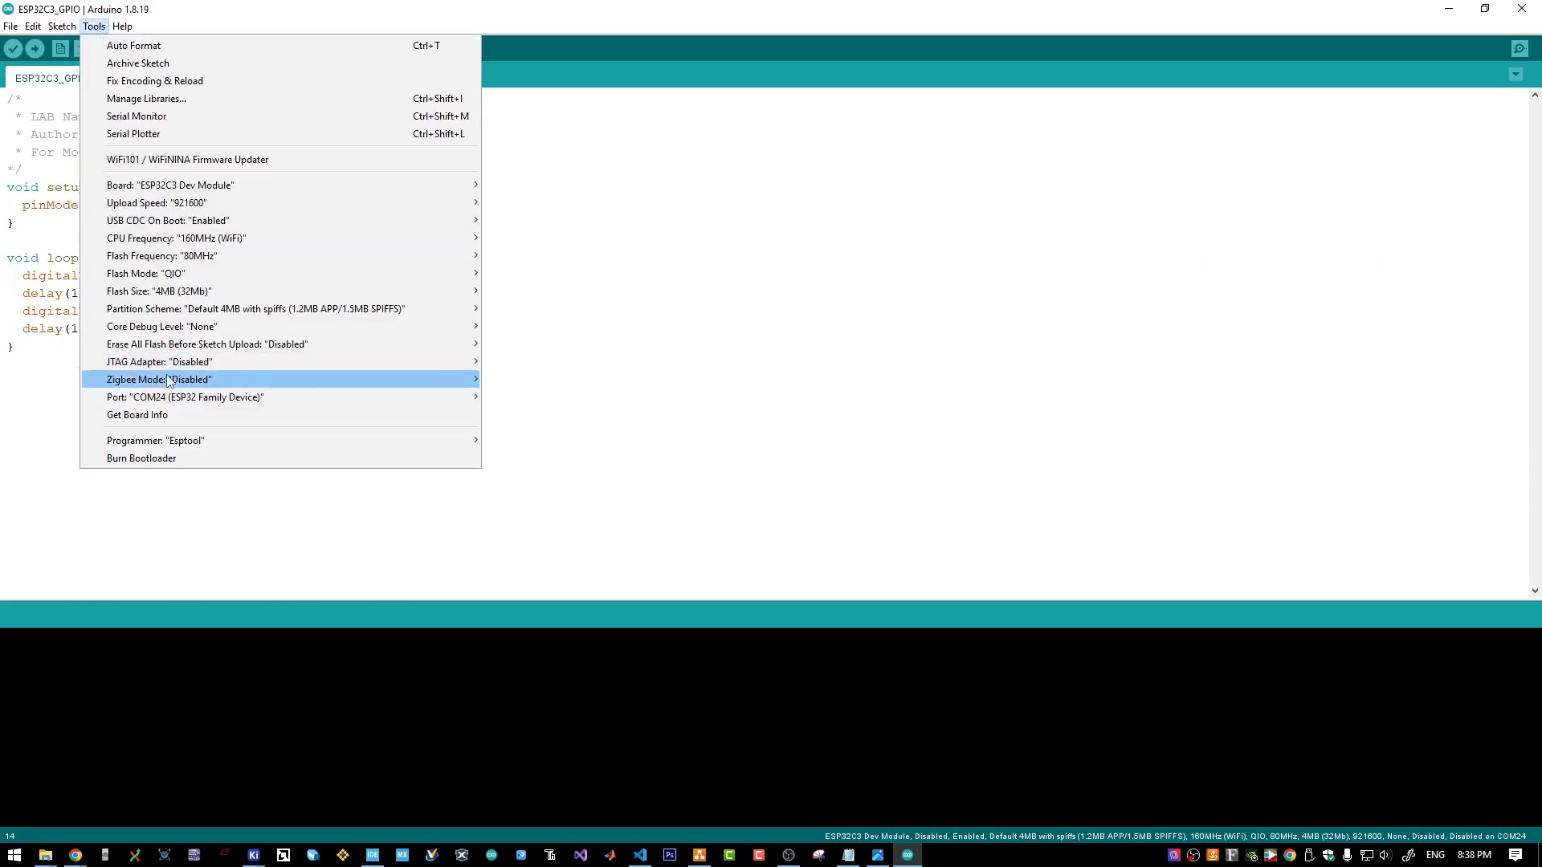
mouse_move(200, 401)
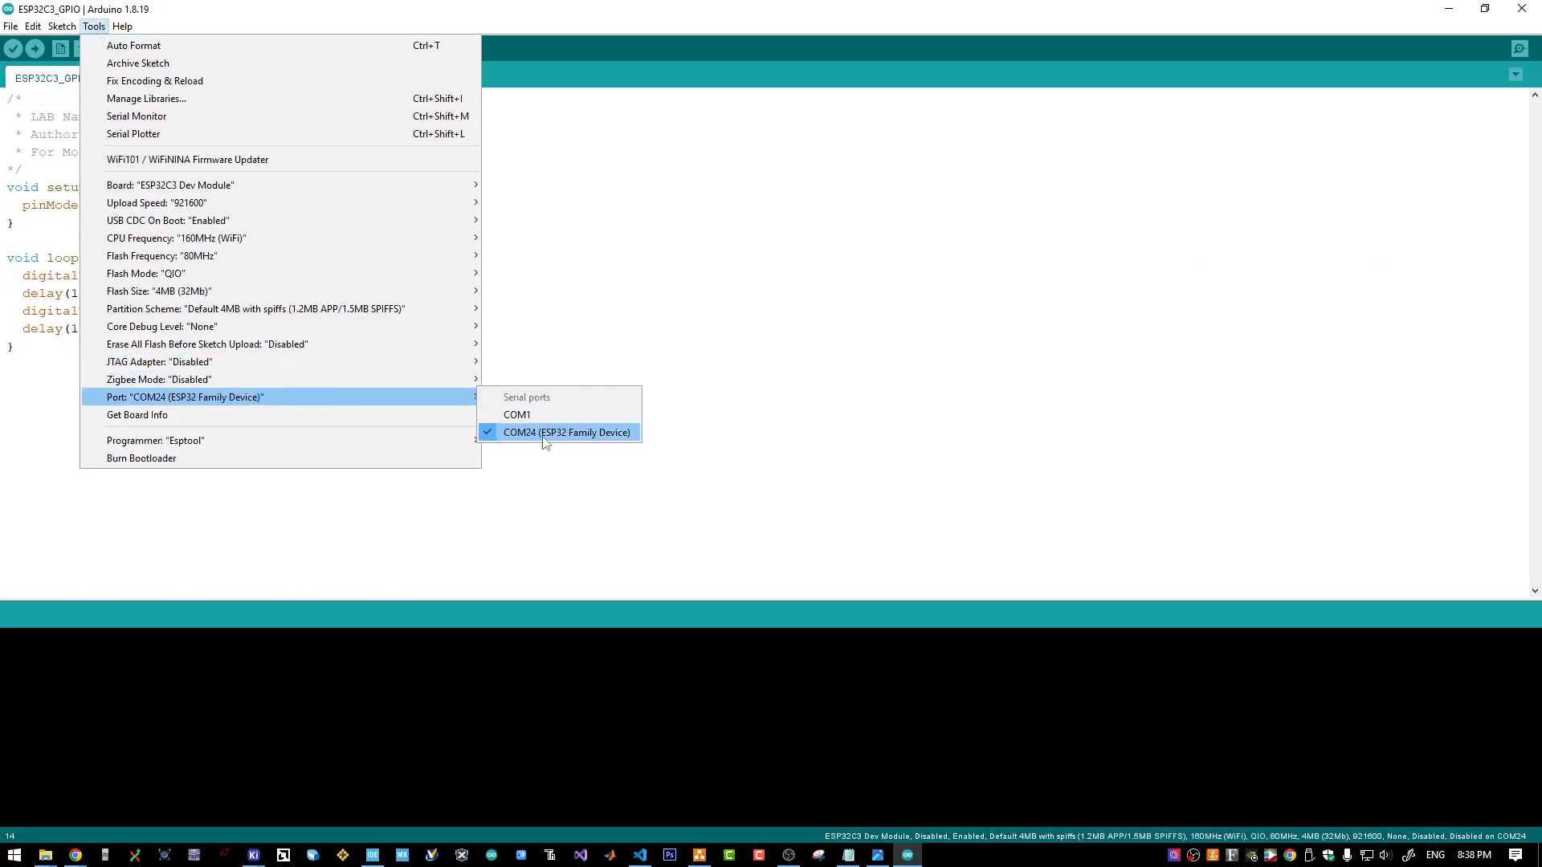
left_click(317, 56)
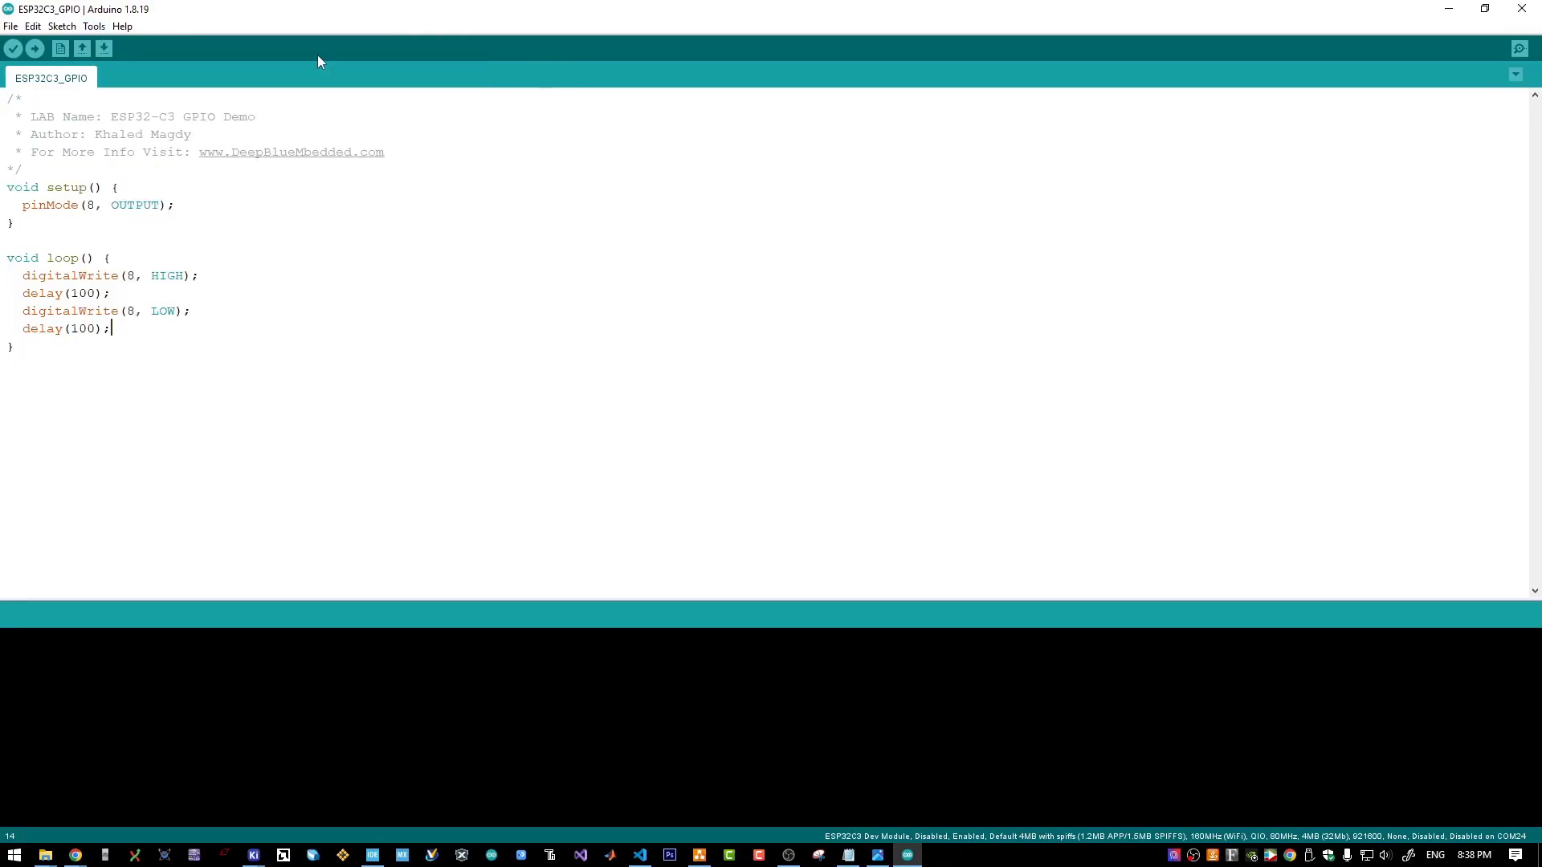
left_click(36, 49)
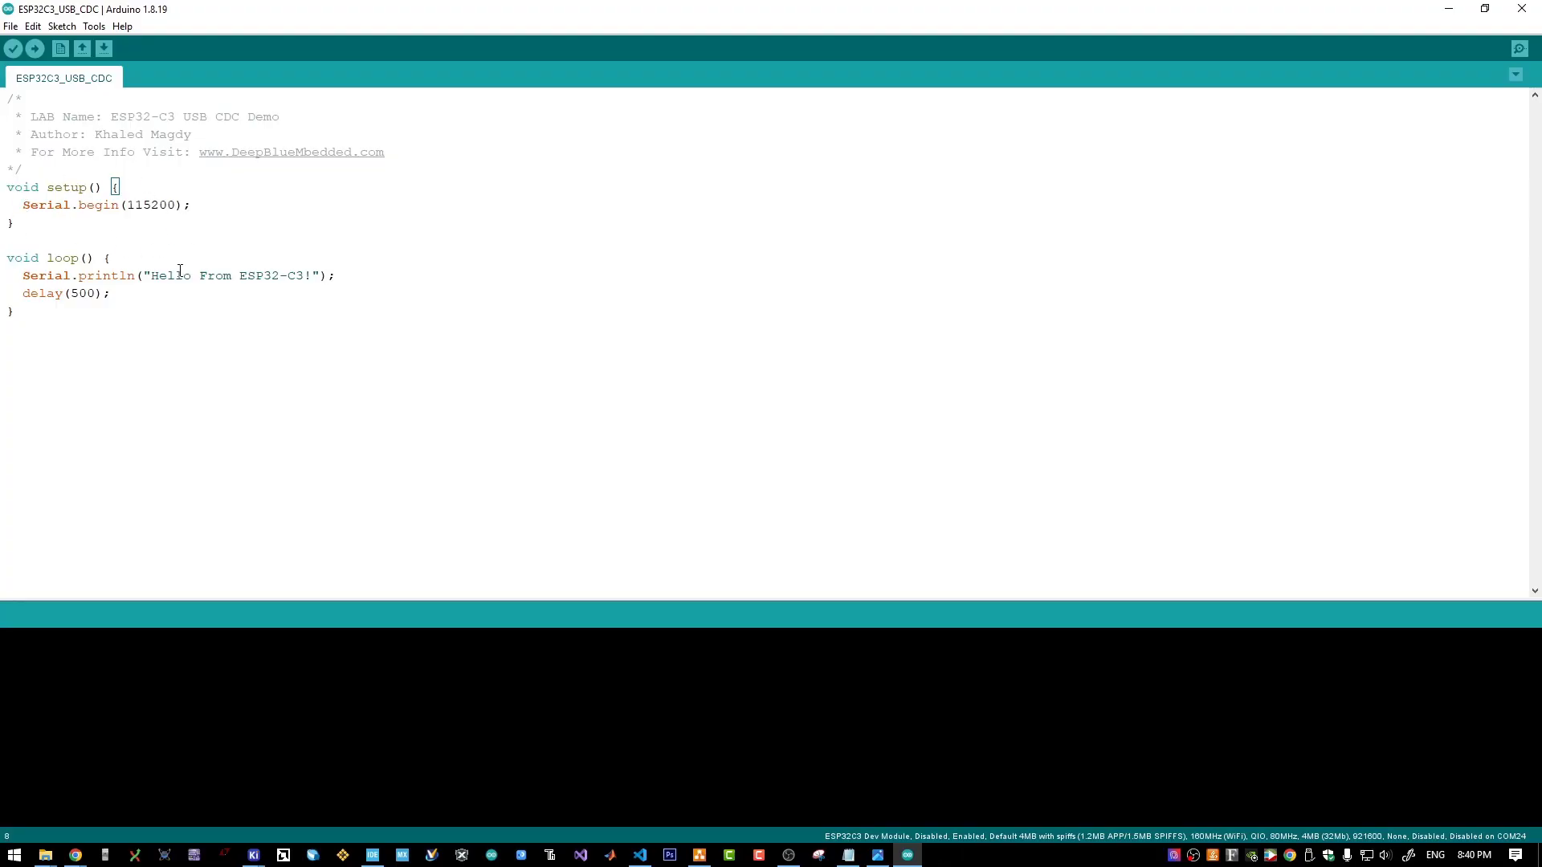
- Set USB CDC On Boot to Enabled and upload the ESP32C3_USB_CDC sketch
left_click(93, 26)
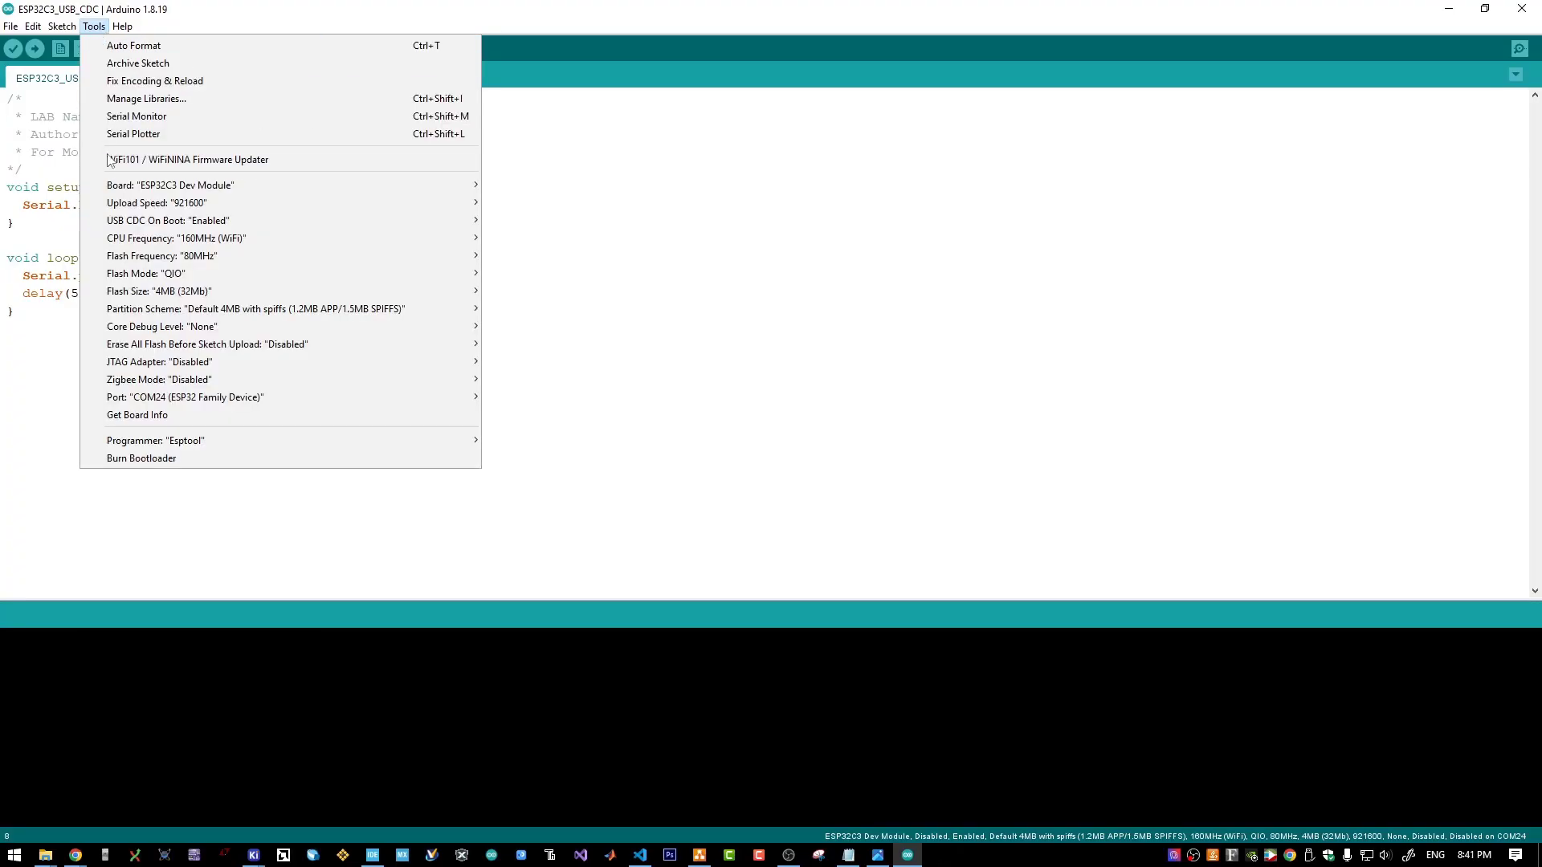
mouse_move(234, 224)
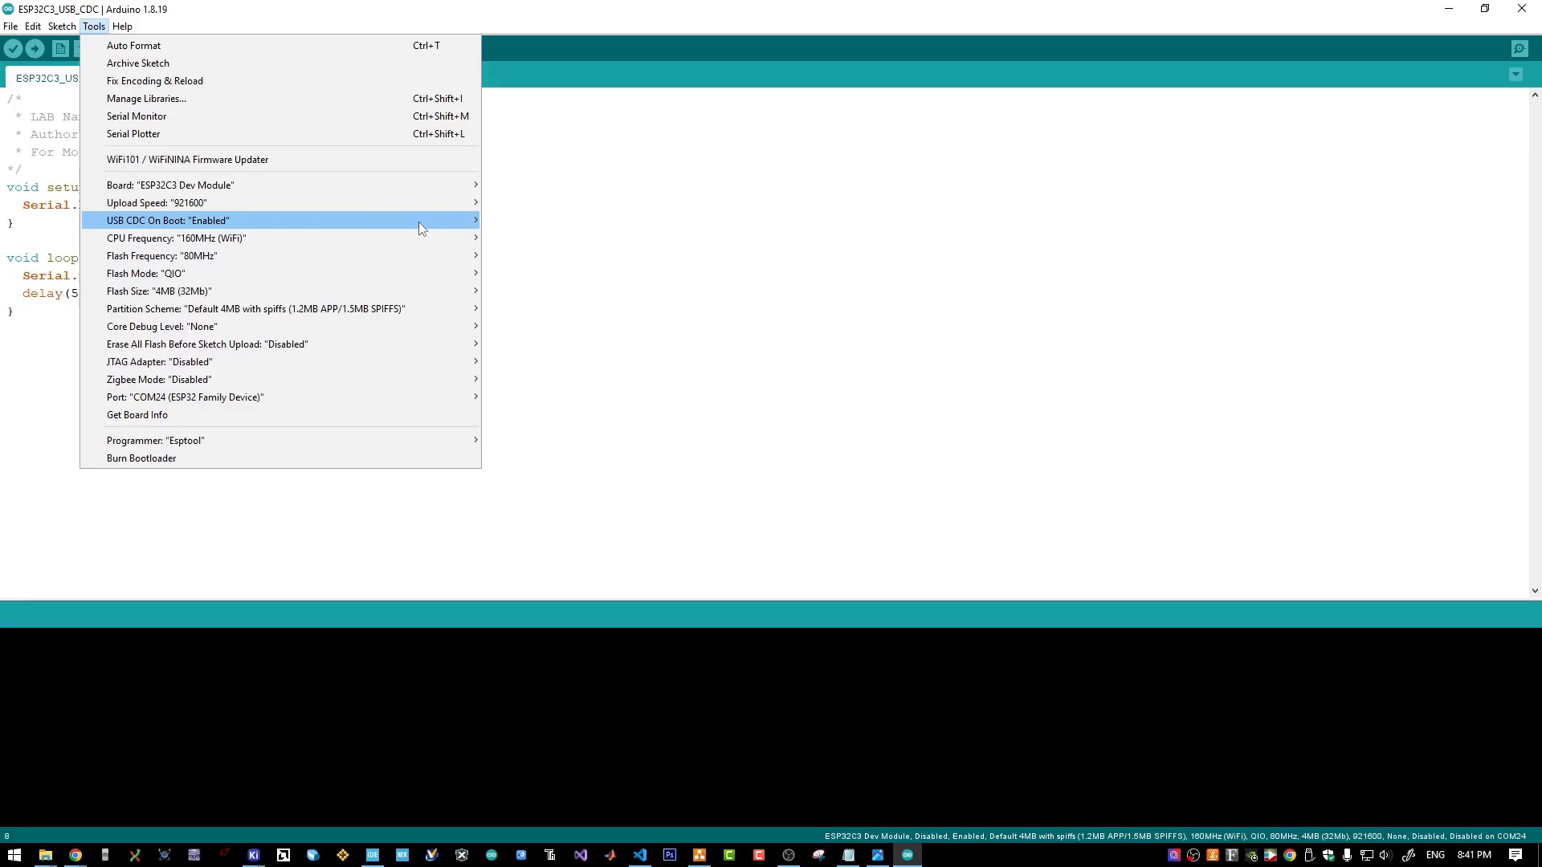
left_click(514, 239)
left_click(519, 81)
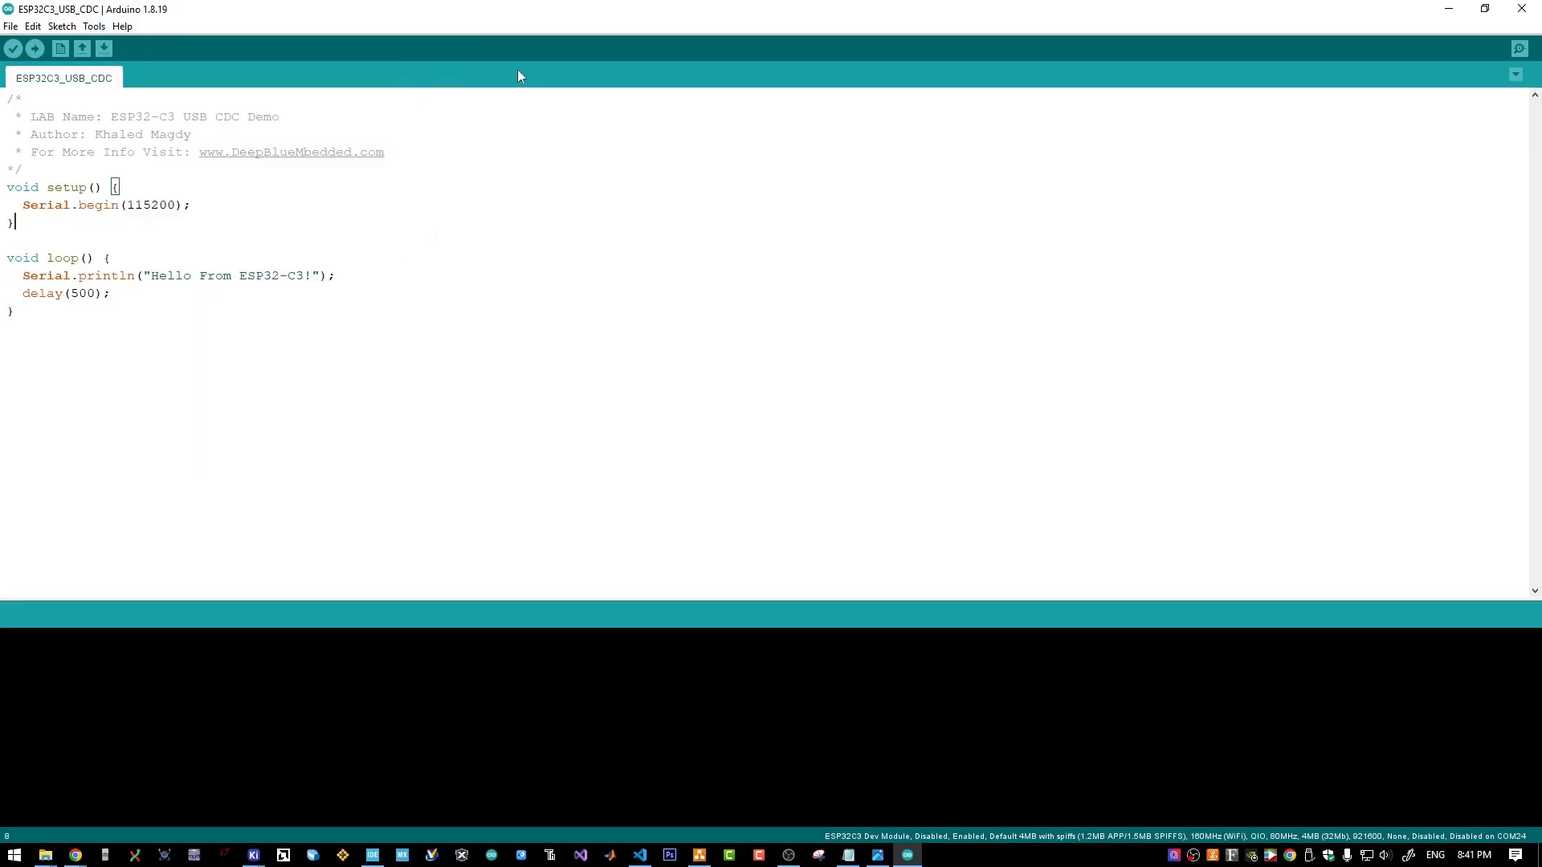
left_click(35, 49)
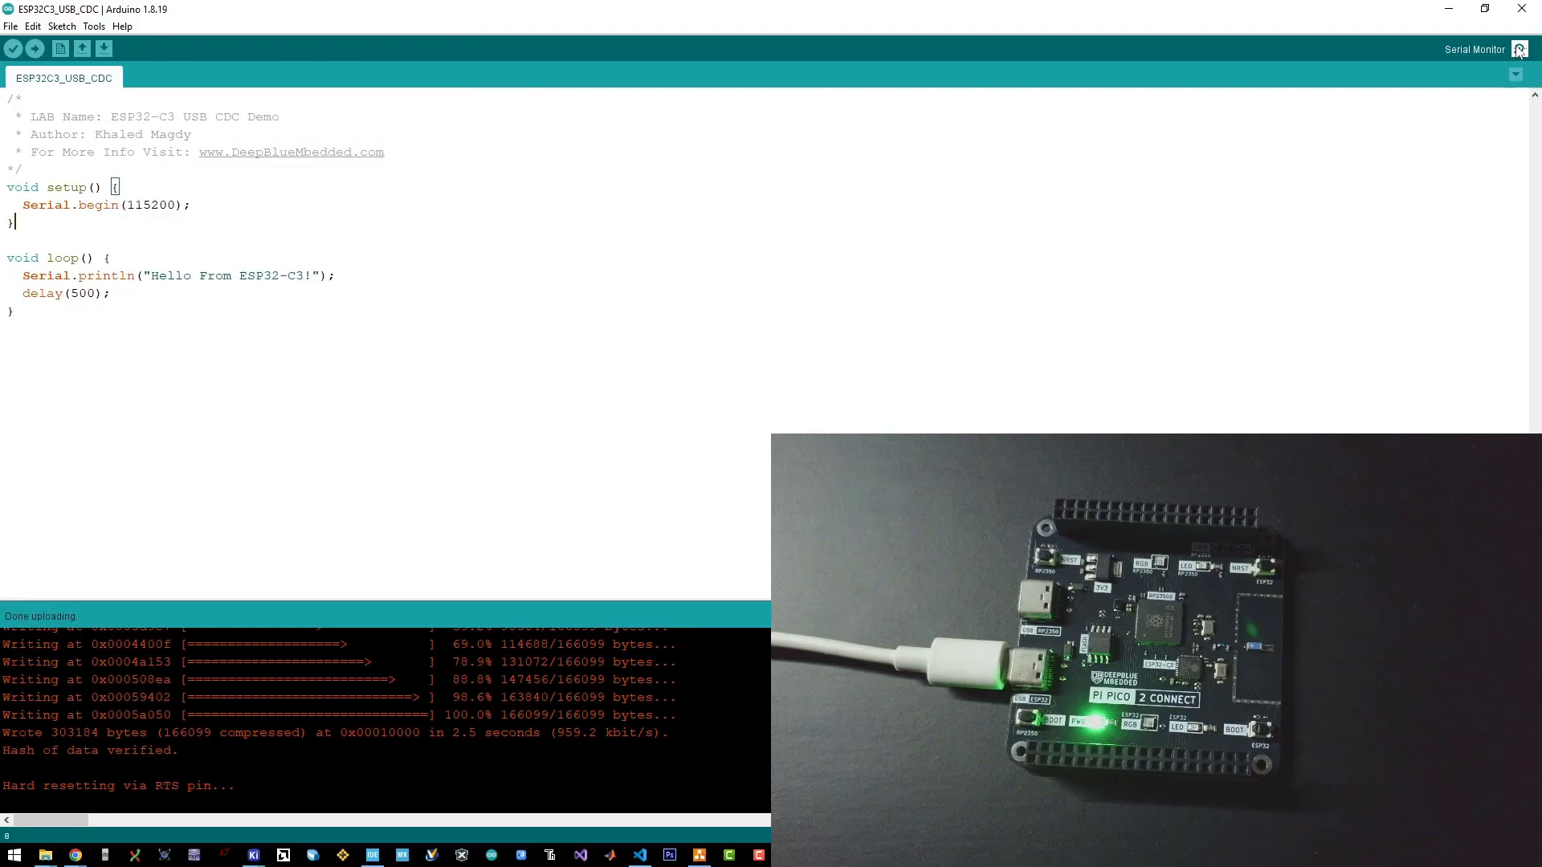
- Check the Serial Monitor for "Hello From ESP32-C3!" output, then close it
left_click(1519, 49)
left_click_drag(787, 112, 641, 174)
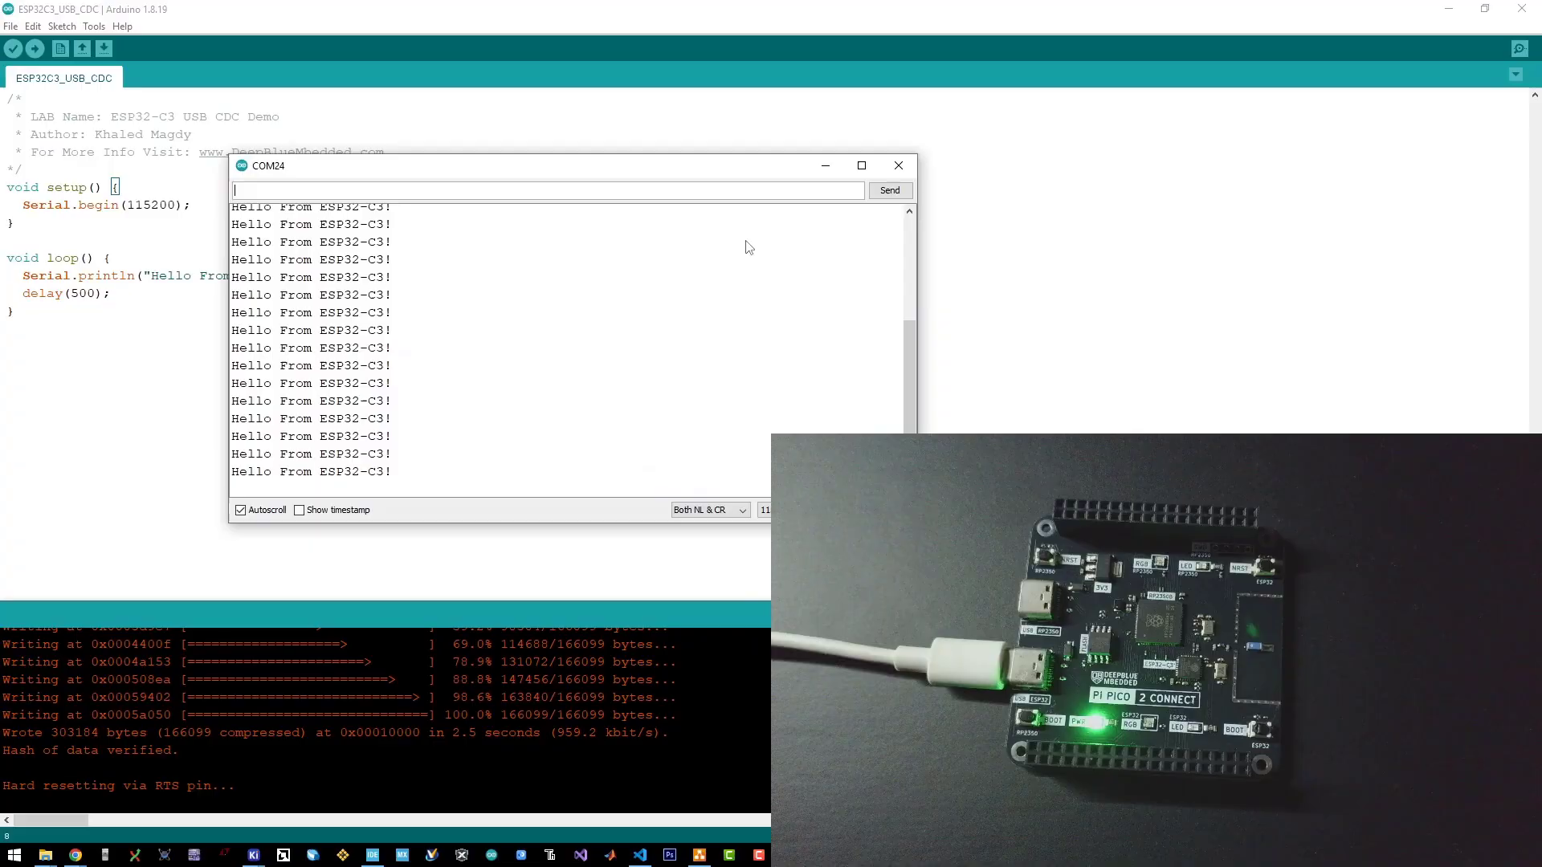
left_click(899, 165)
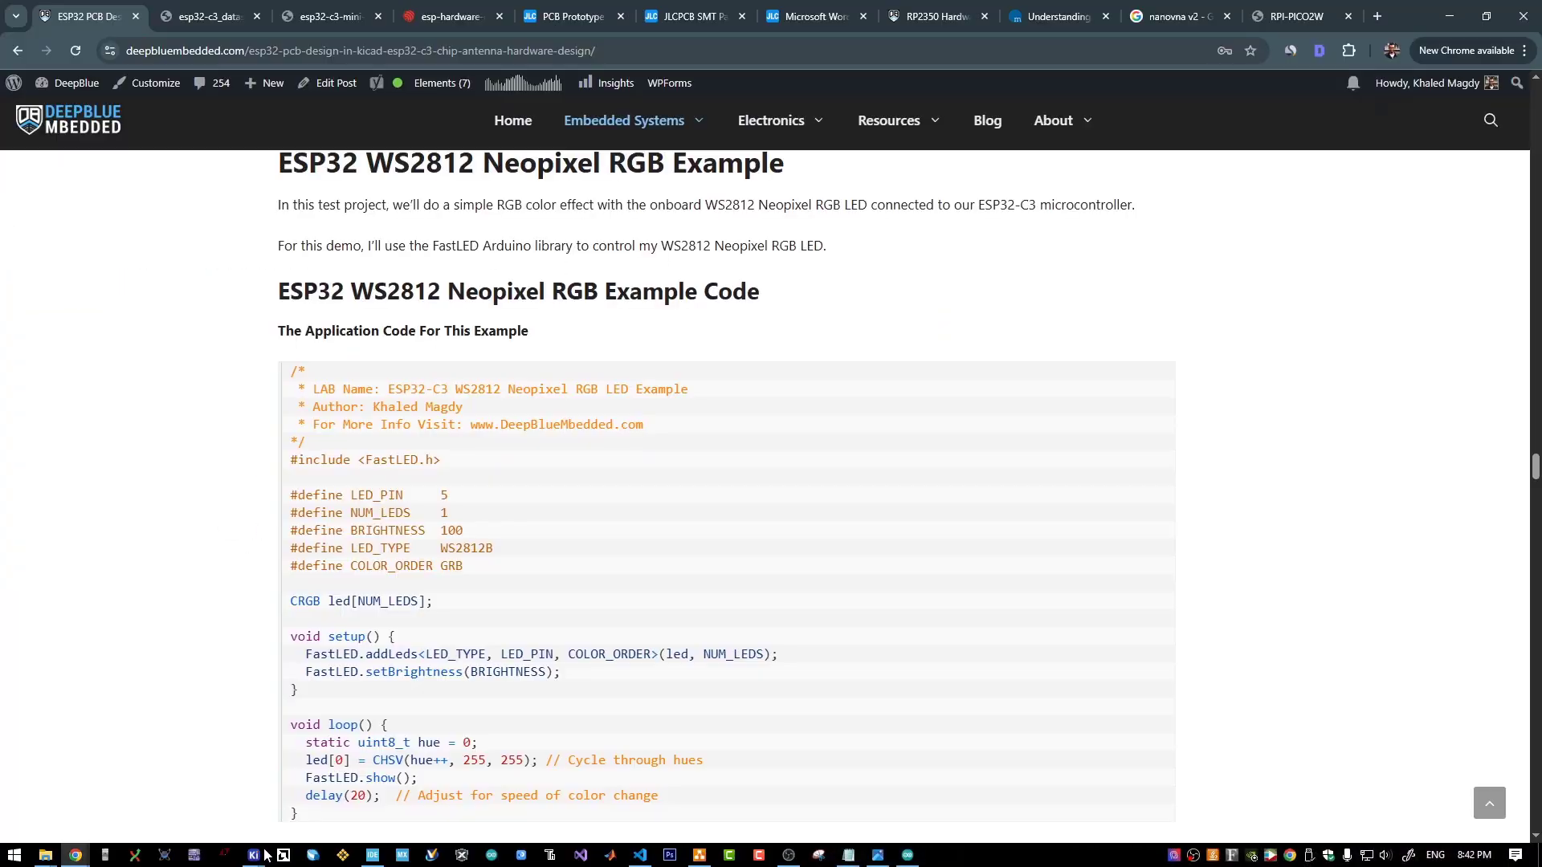
- Bring the KiCad 3D Viewer forward and tilt the board to a face-on top view
mouse_move(255, 854)
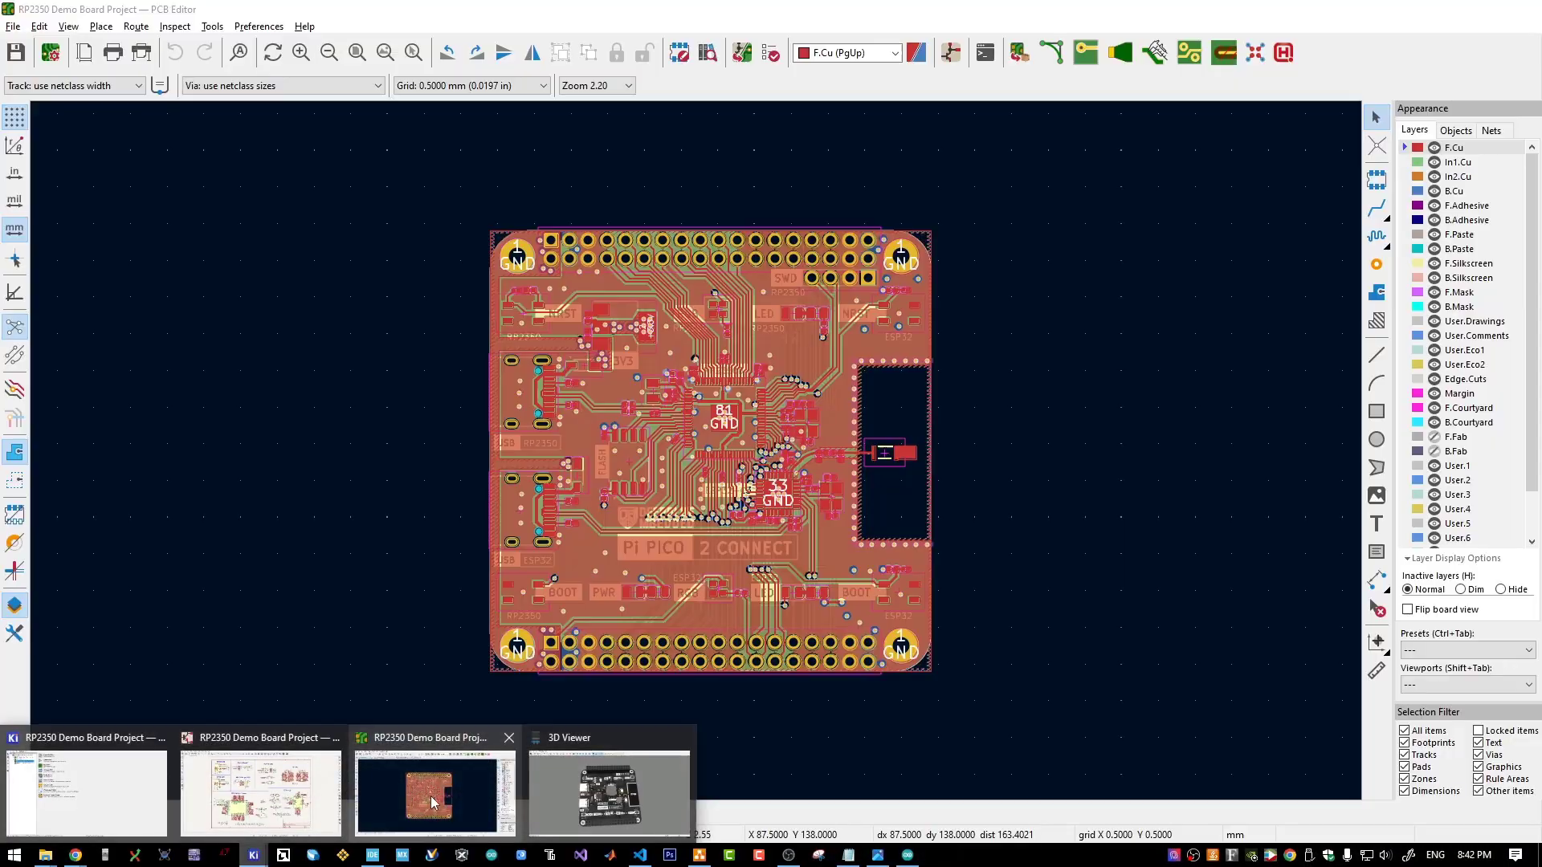
left_click(614, 791)
left_click_drag(847, 562, 785, 610)
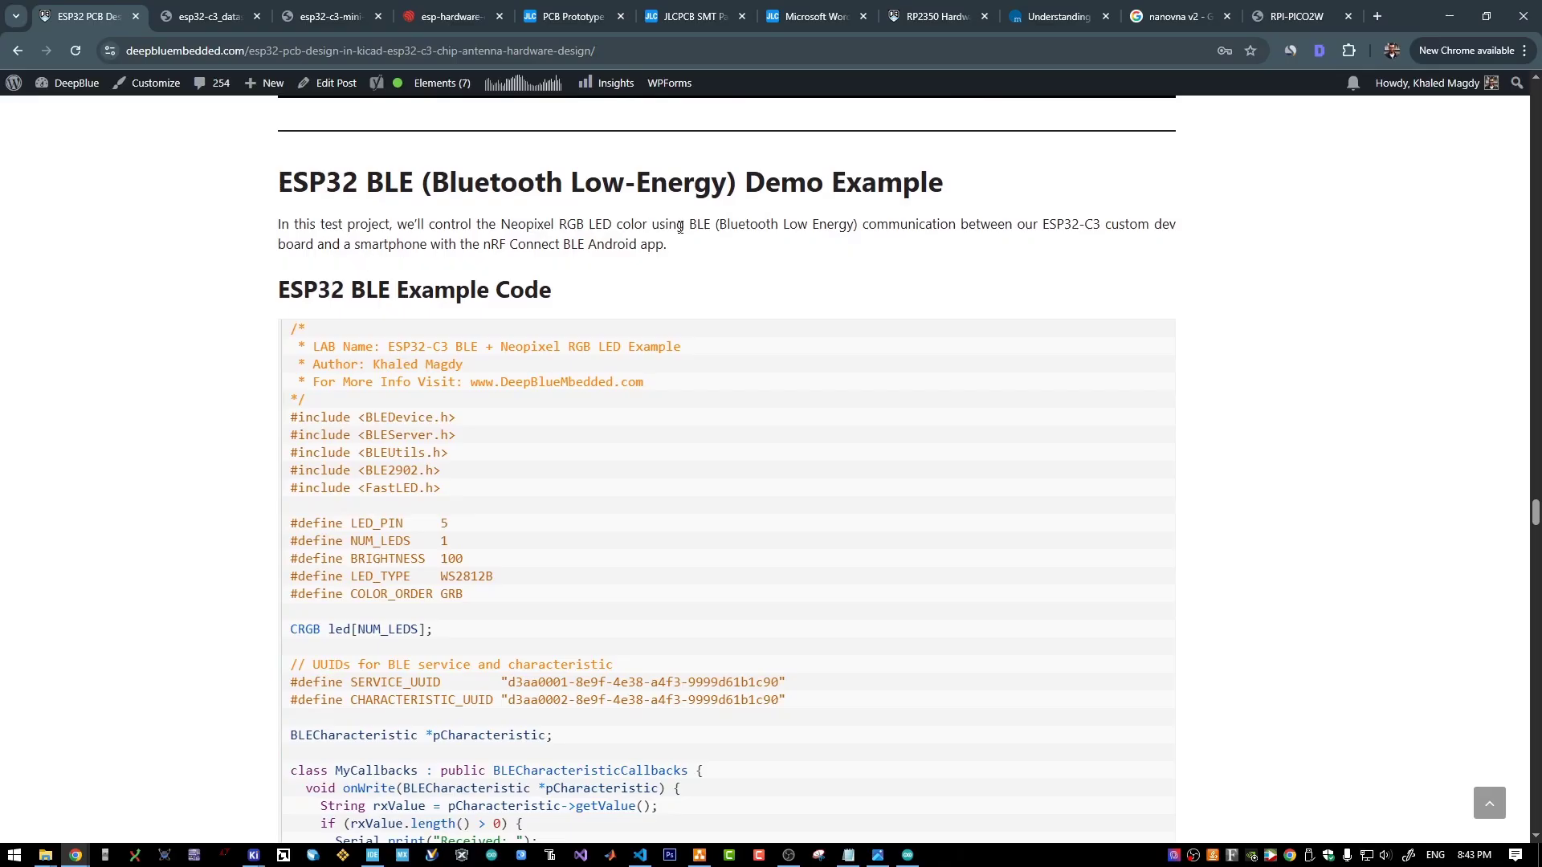
- Expand the Unknown Service and send the saved Orange value to light the LED orange
left_click_drag(687, 227, 743, 228)
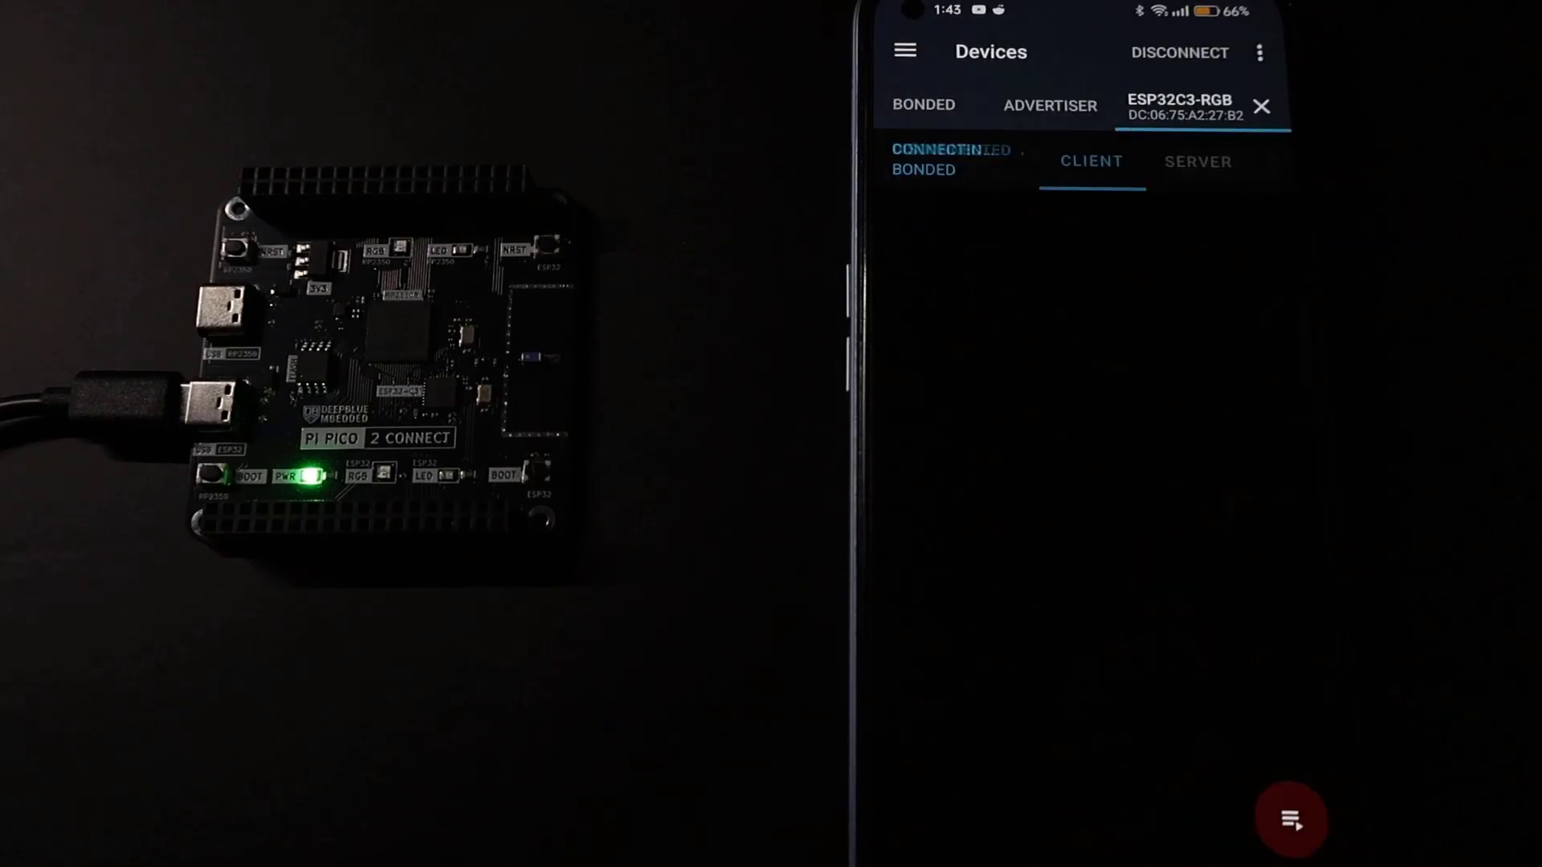
left_click(1277, 414)
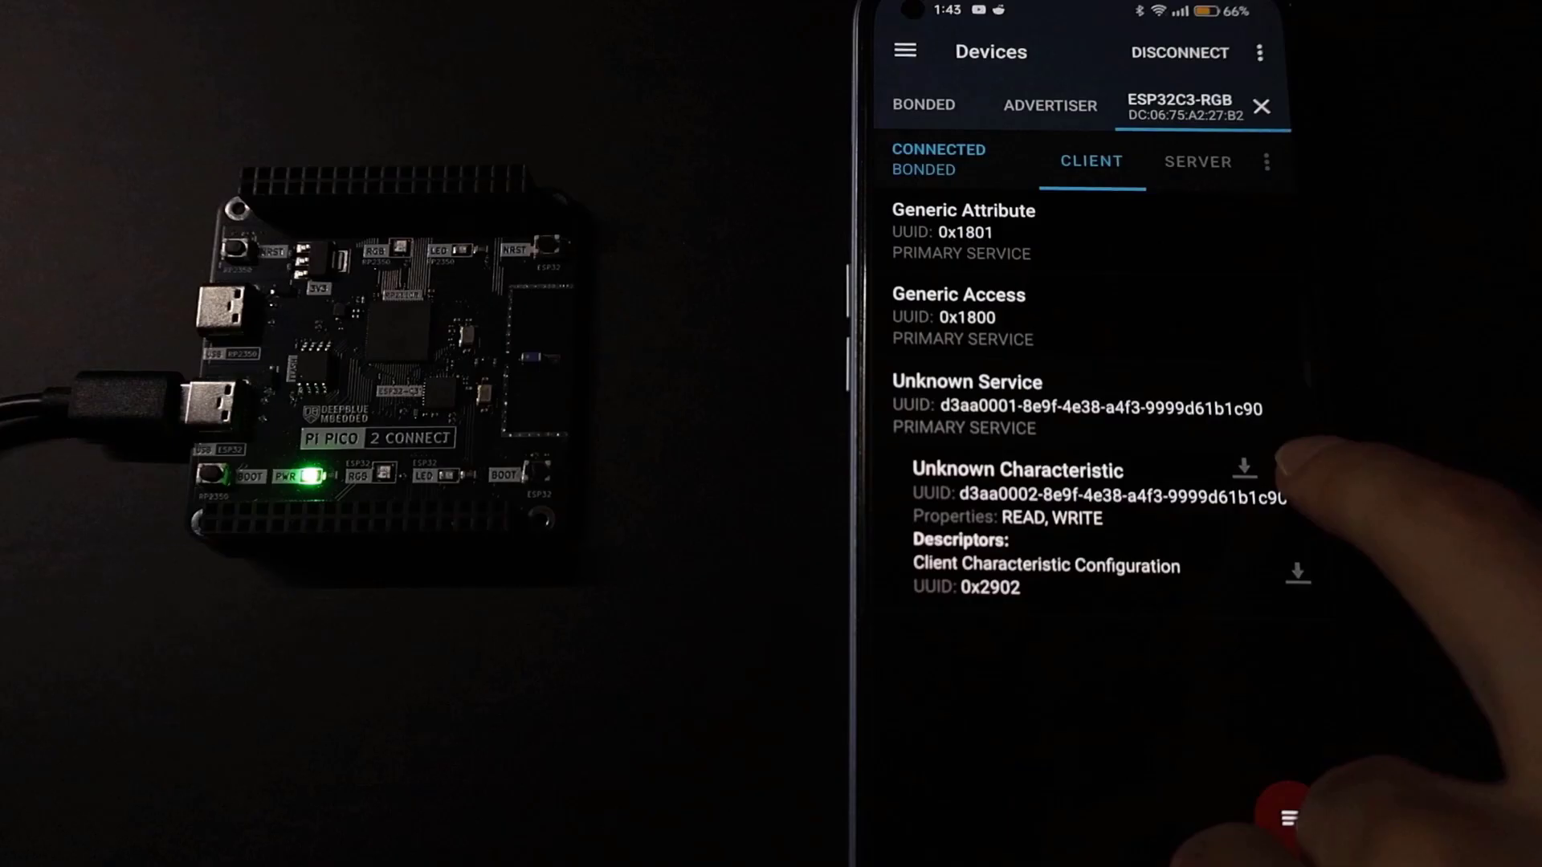
left_click(1287, 466)
left_click(1193, 263)
left_click(947, 249)
left_click(1240, 839)
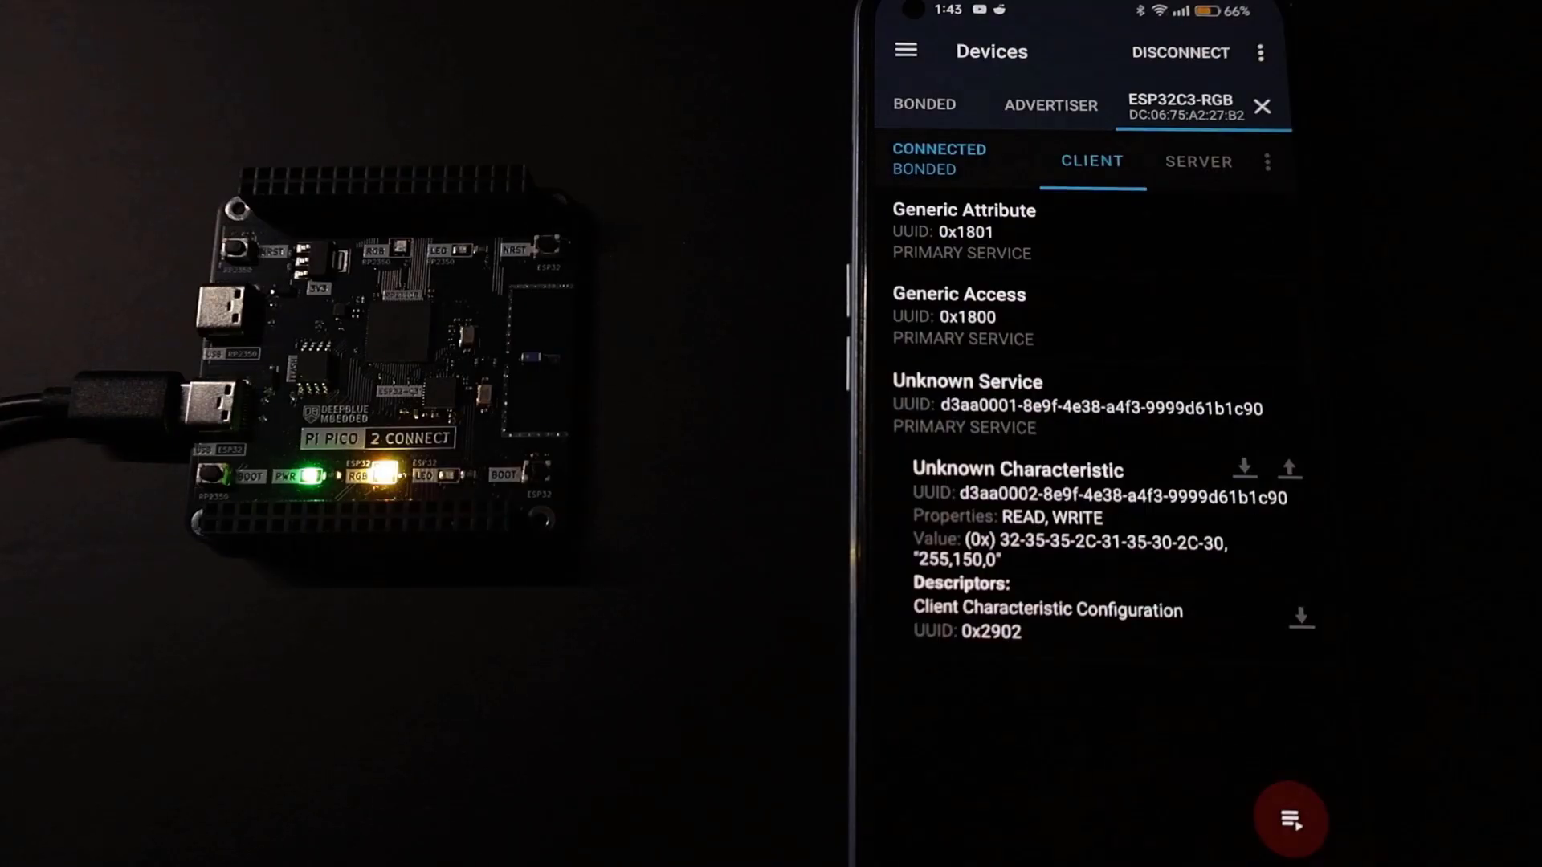
- Send the saved White, Pink and Red values to the LED characteristic in turn
left_click(1289, 468)
left_click(1189, 266)
left_click(951, 317)
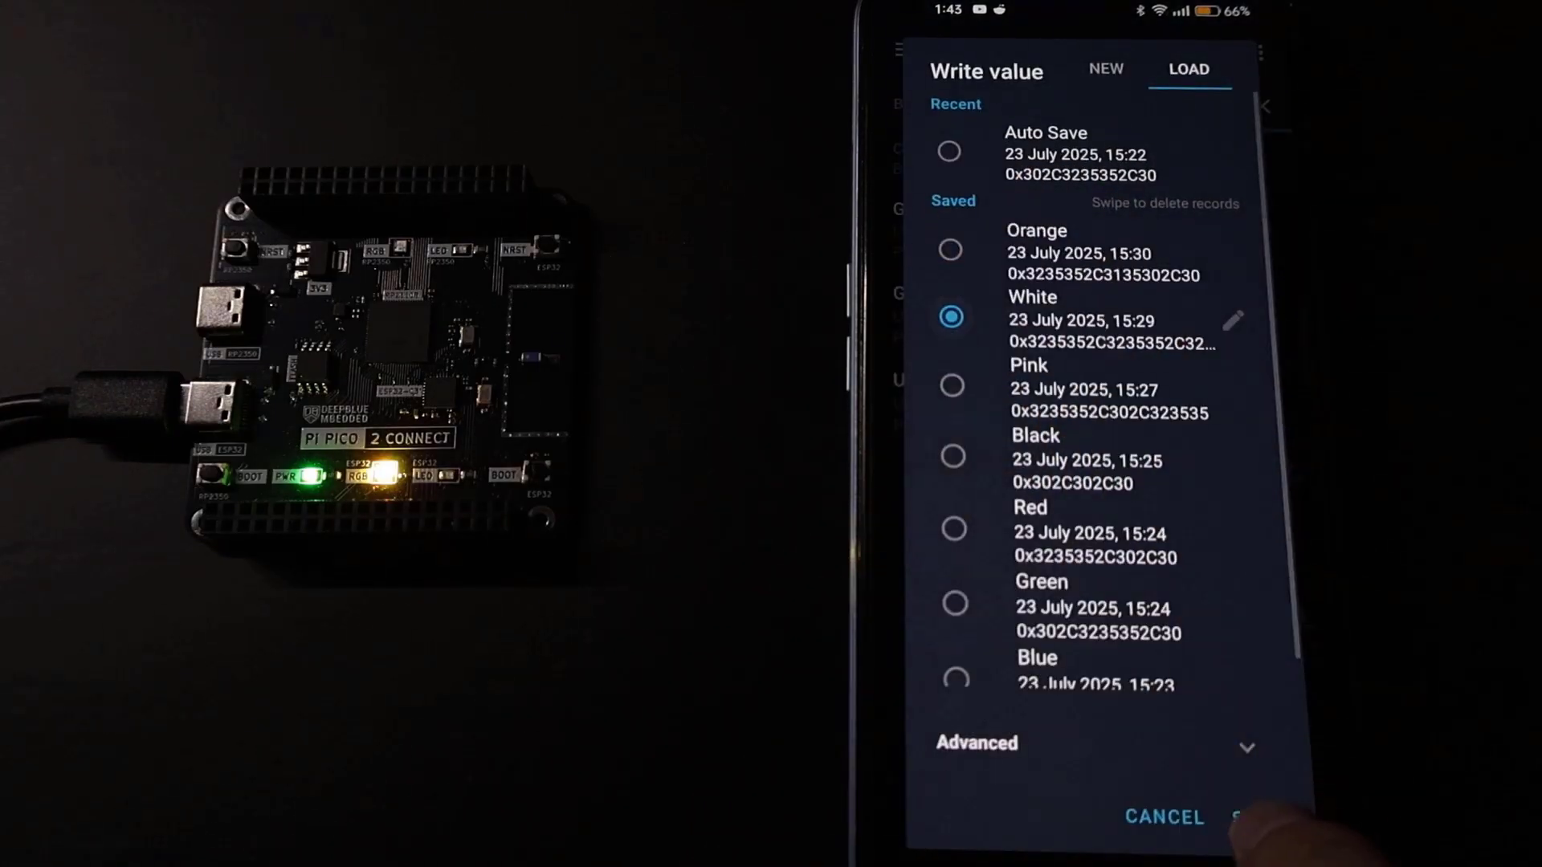
left_click(1241, 828)
left_click(1289, 461)
left_click(1188, 265)
left_click(953, 386)
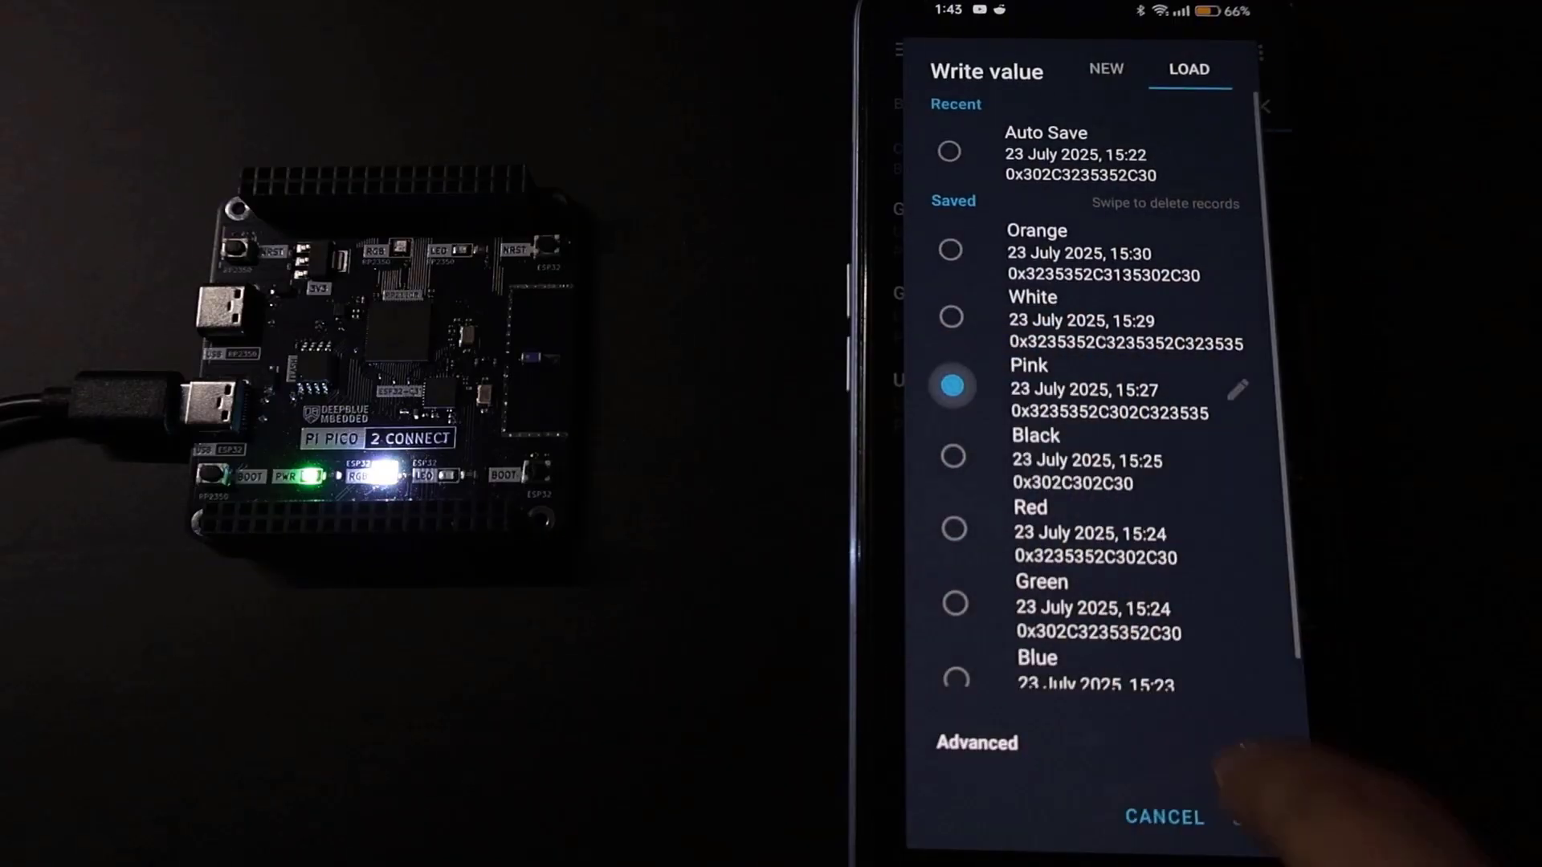
left_click(1241, 817)
left_click(1289, 464)
left_click(1195, 265)
left_click(954, 528)
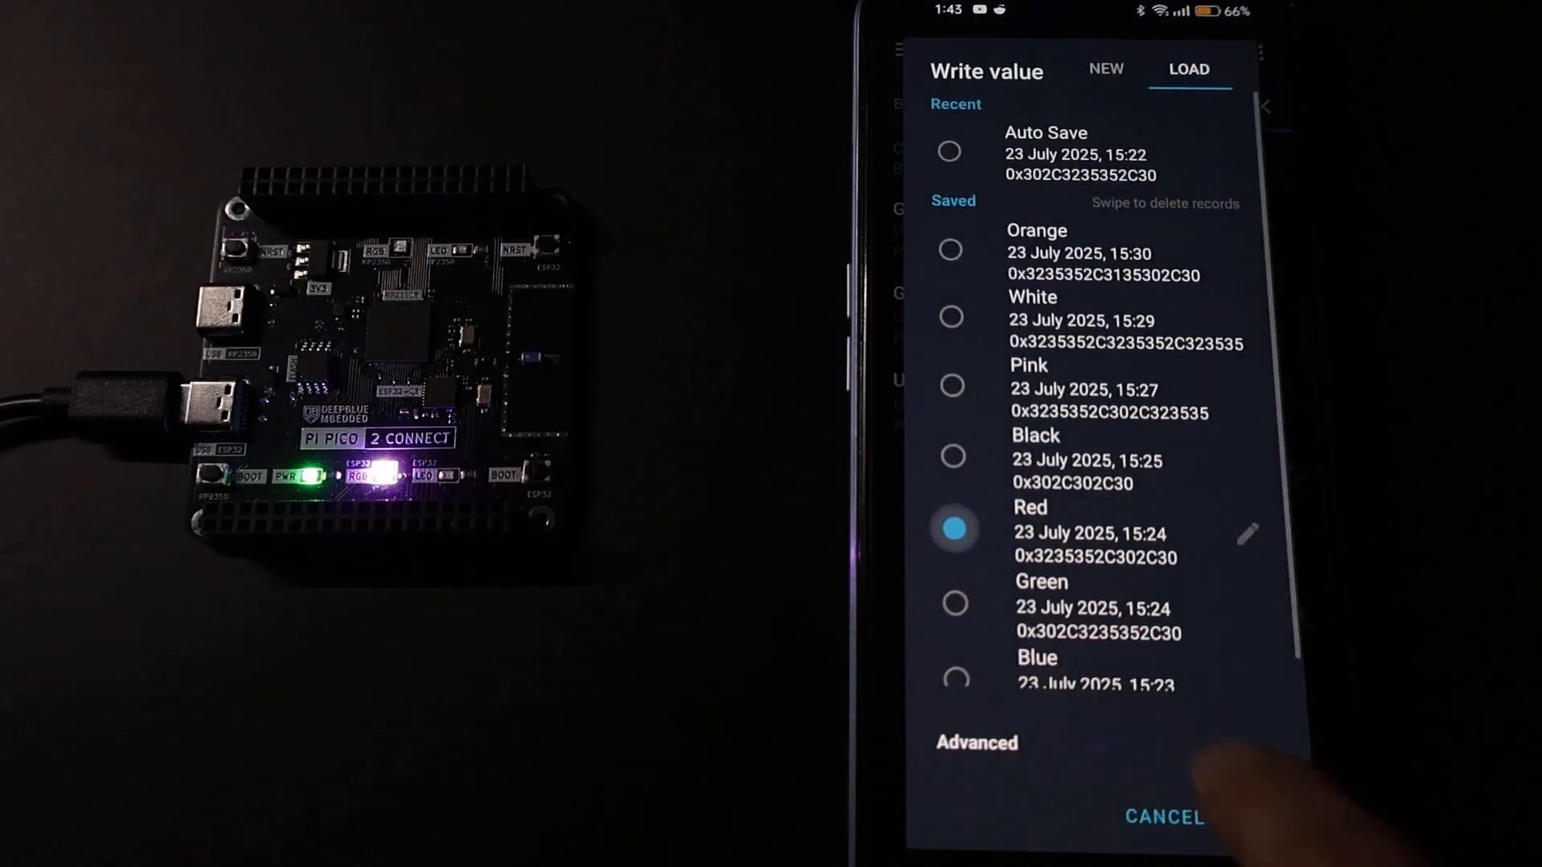
left_click(1241, 816)
- Send Green, then Blue, then Black to turn the LED off
left_click(1289, 465)
left_click(1205, 265)
scroll(1135, 637, "down", 1)
left_click(955, 572)
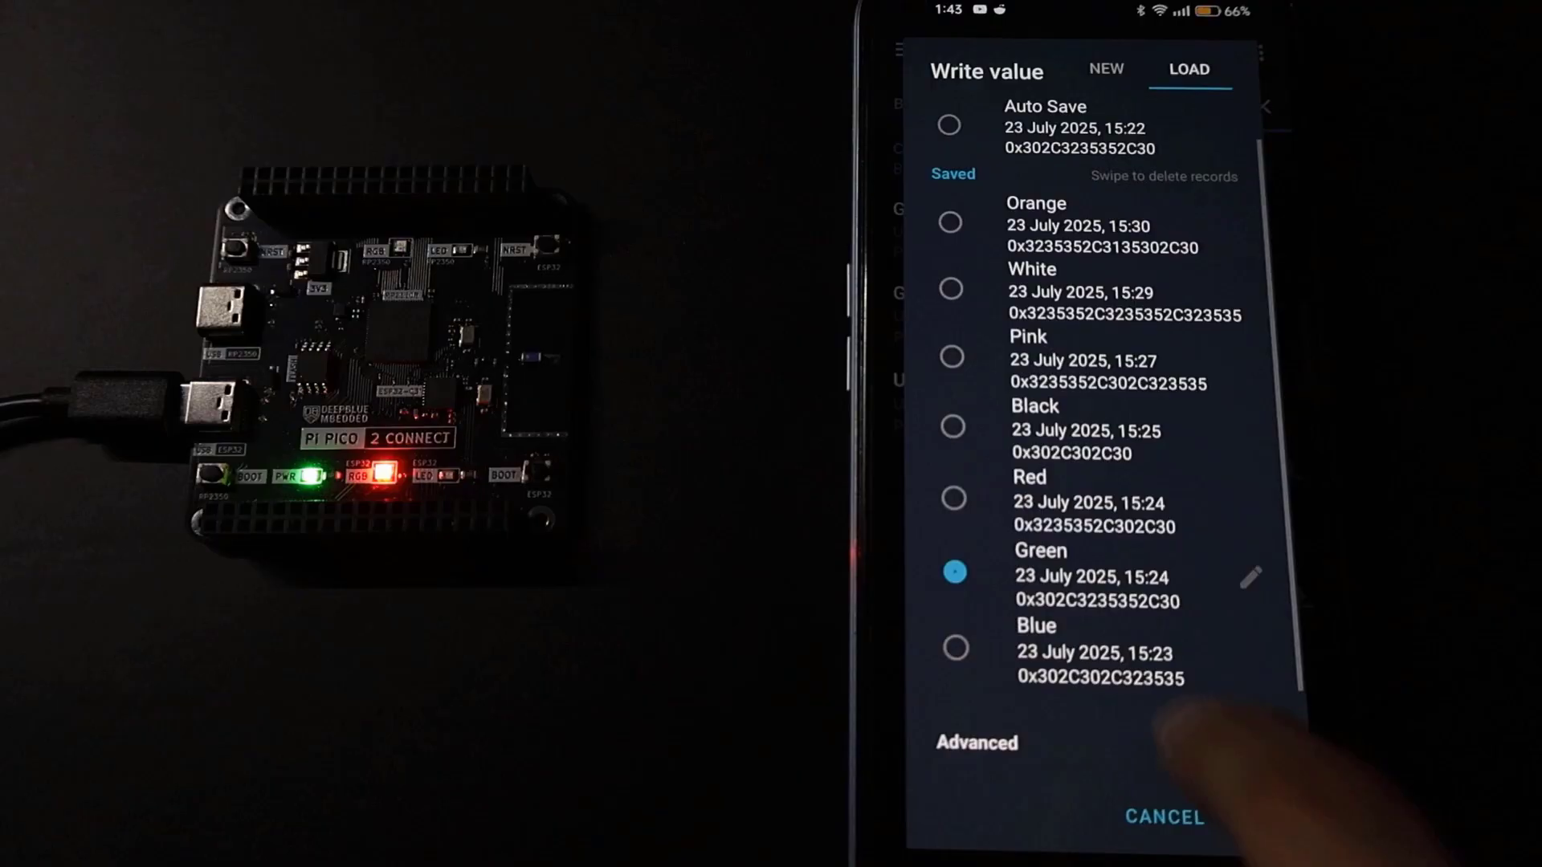
left_click(1241, 816)
left_click(1289, 464)
left_click(1189, 265)
left_click(955, 648)
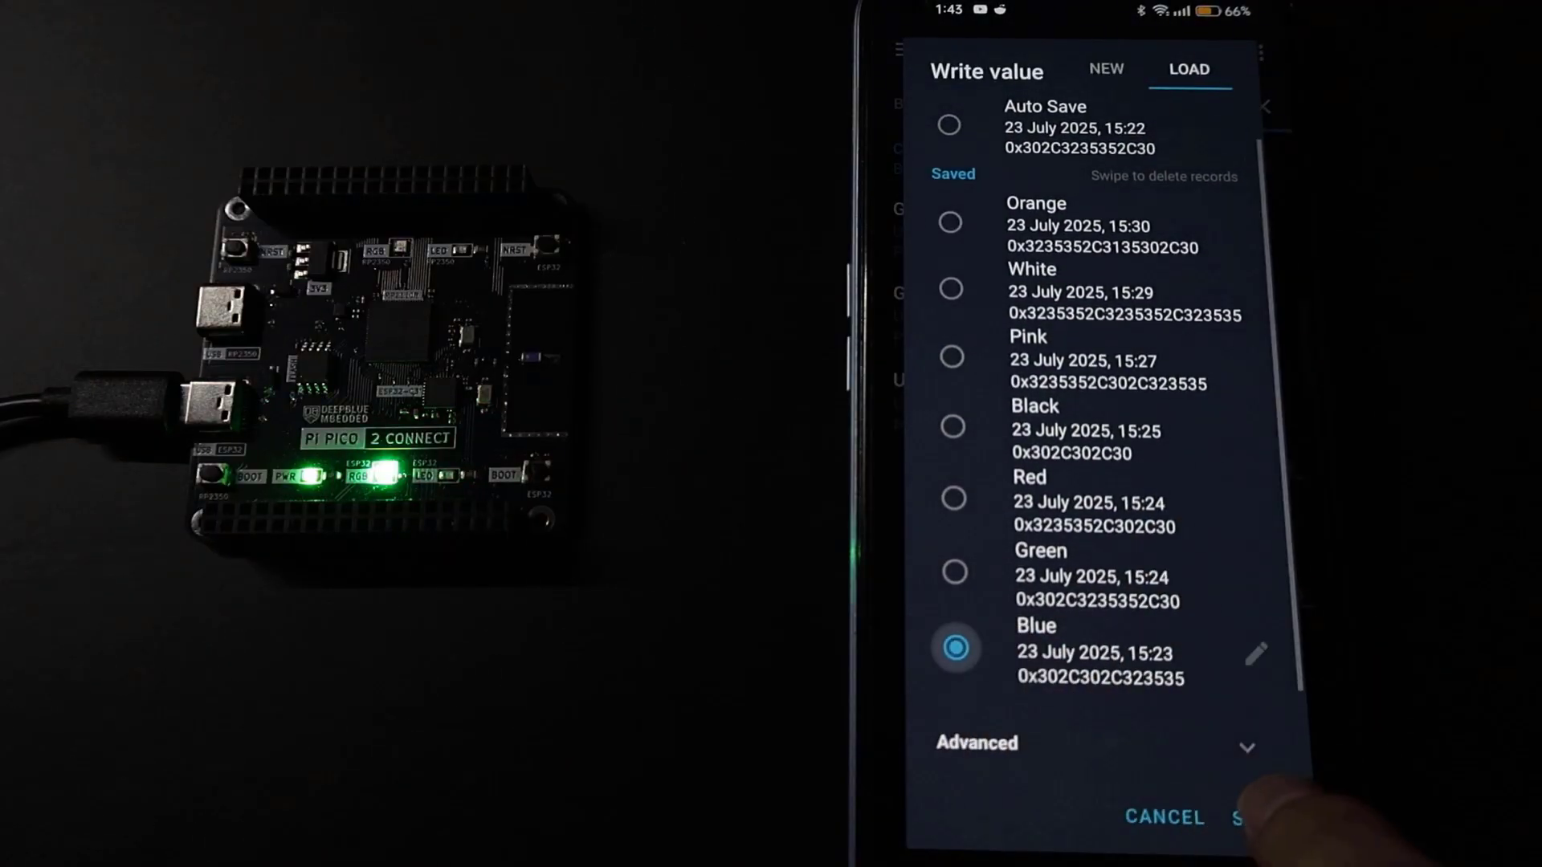
left_click(1241, 817)
left_click(1289, 464)
left_click(1188, 265)
left_click(954, 456)
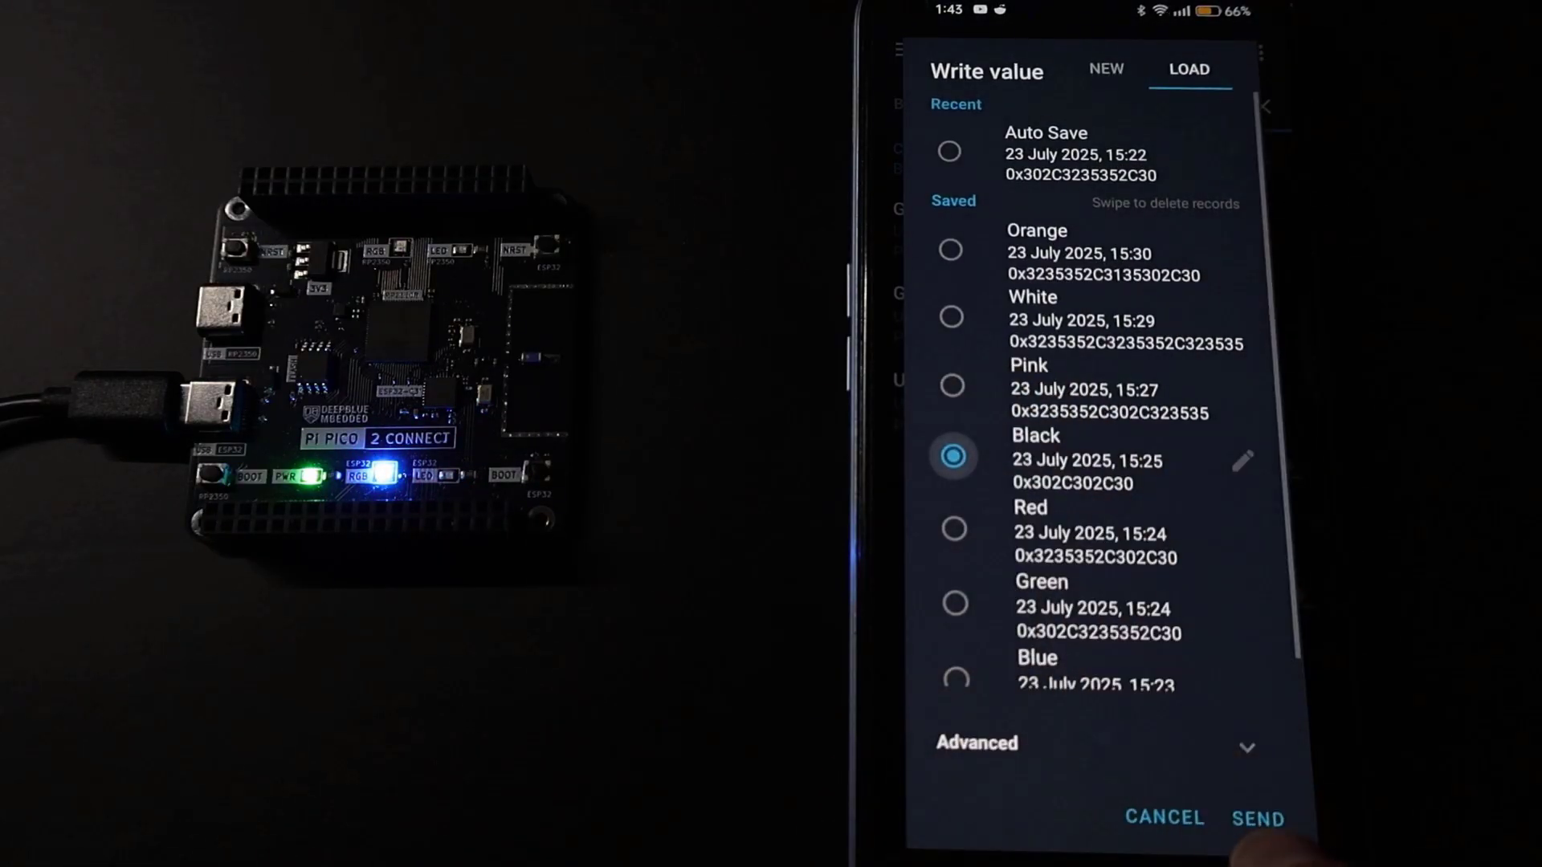
left_click(1258, 819)
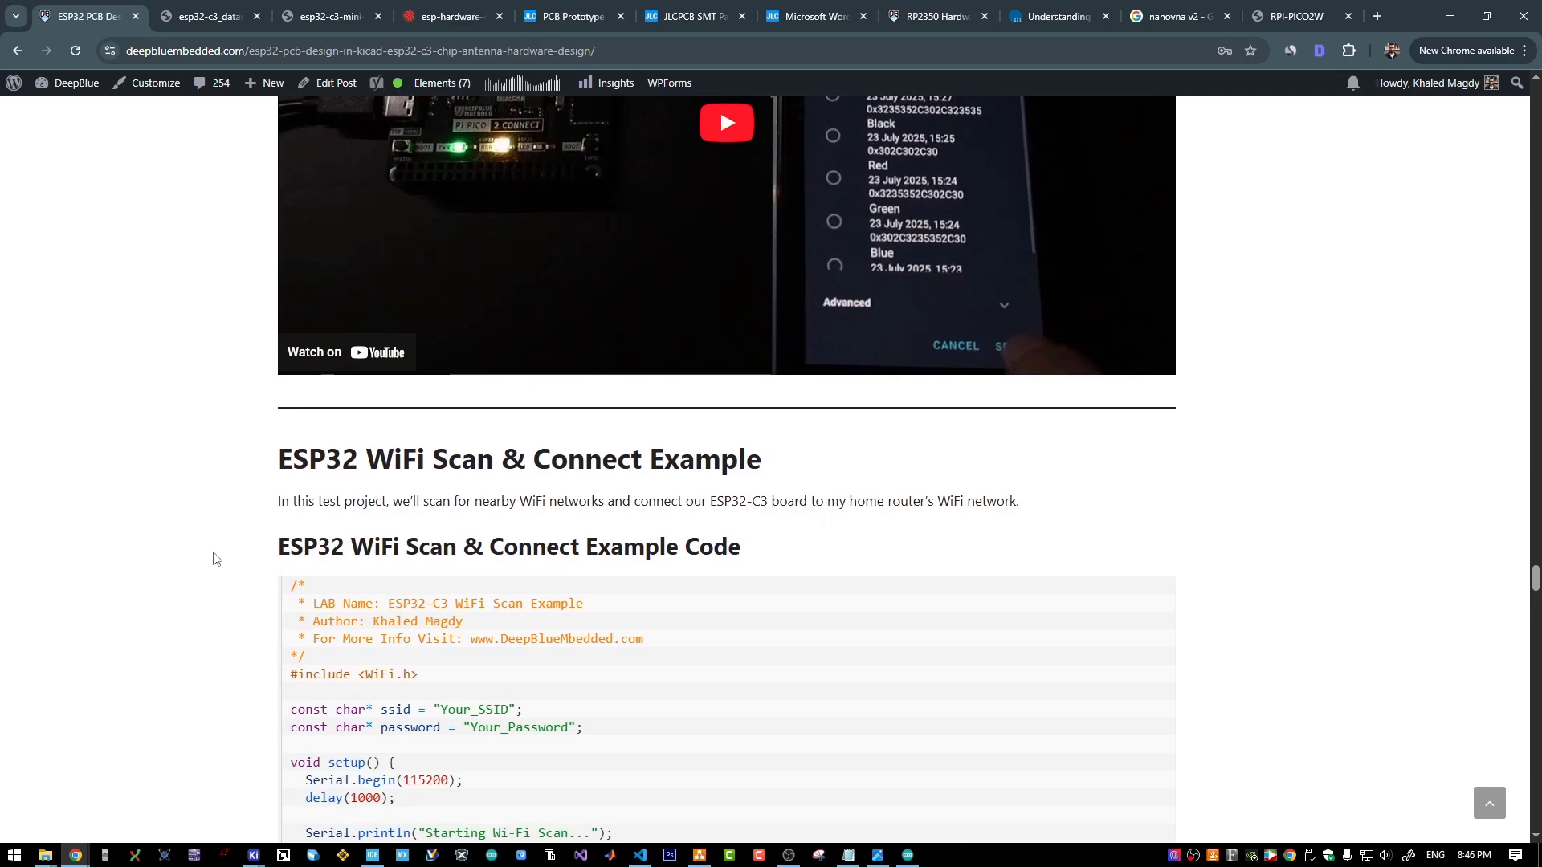
- Scroll the ESP32 article down to the WiFi Scan & Connect test result
scroll(213, 560, "down", 1)
scroll(191, 504, "up", 4)
scroll(191, 532, "down", 7)
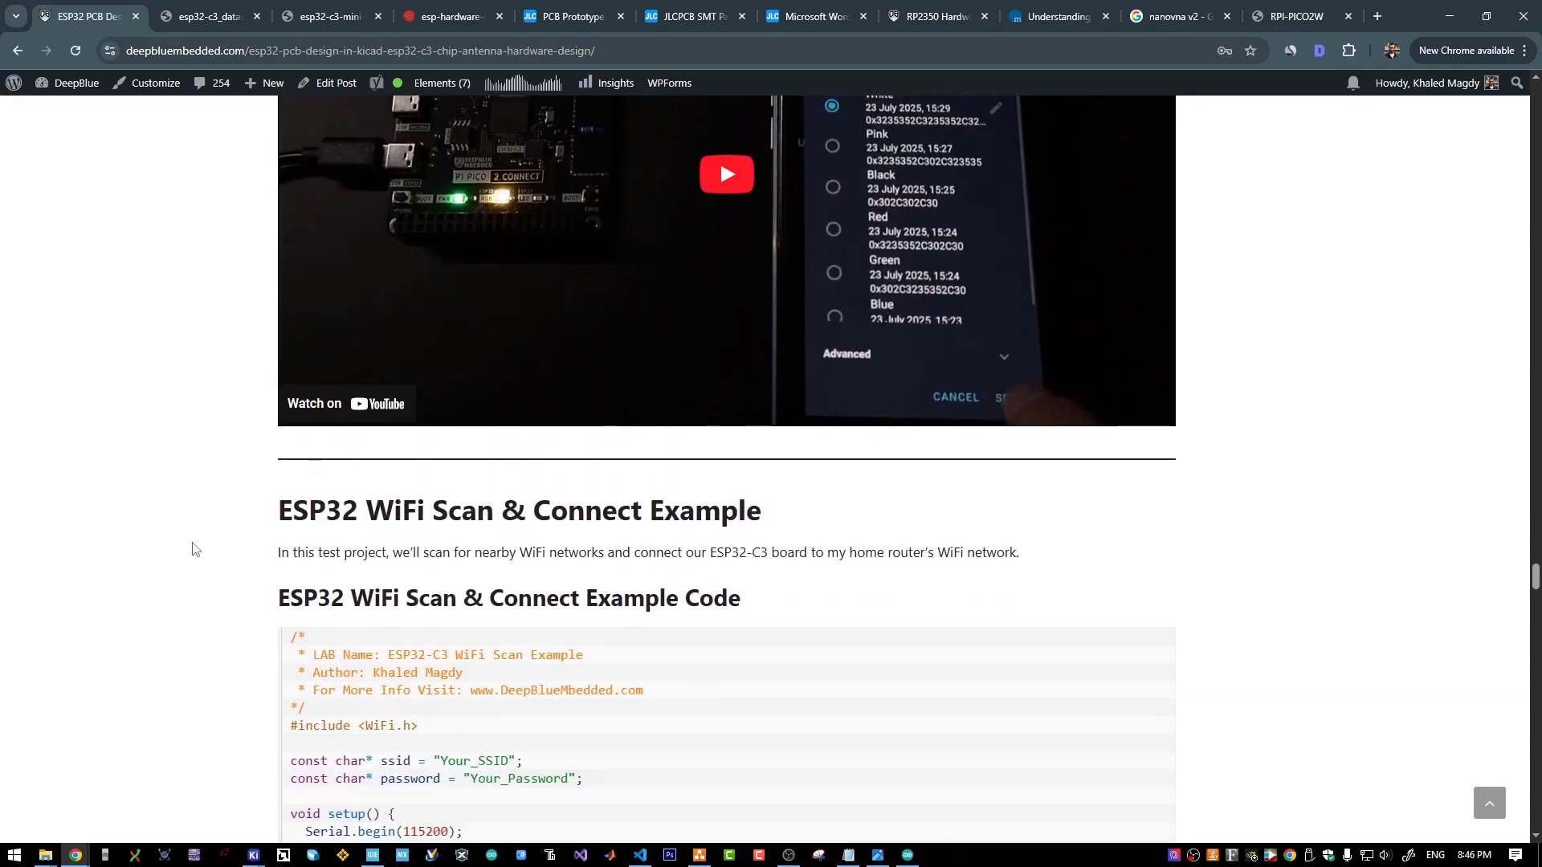
scroll(204, 512, "down", 7)
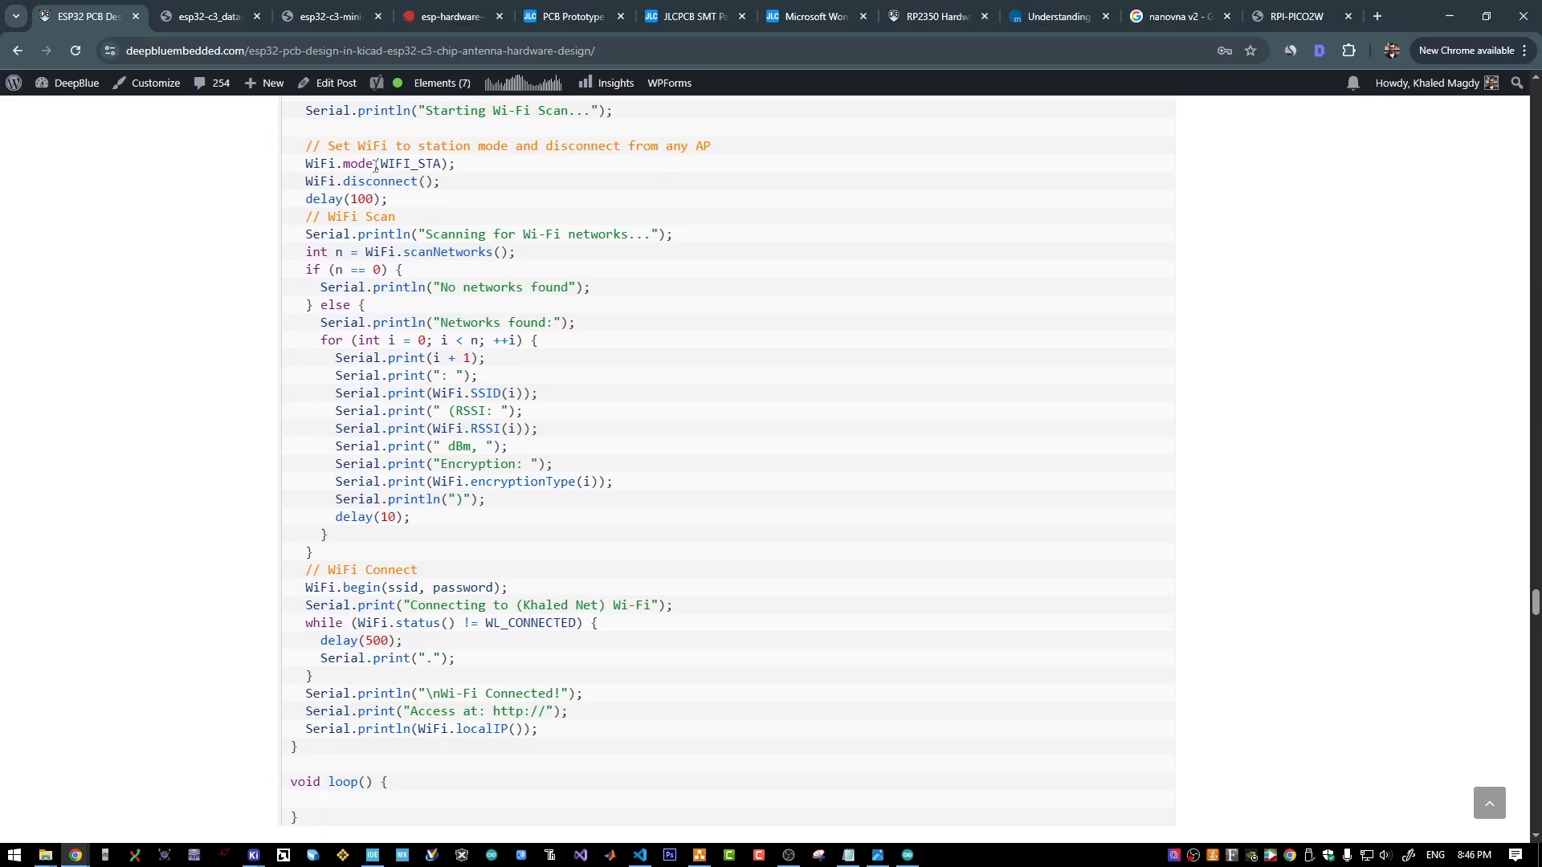
scroll(405, 498, "up", 1)
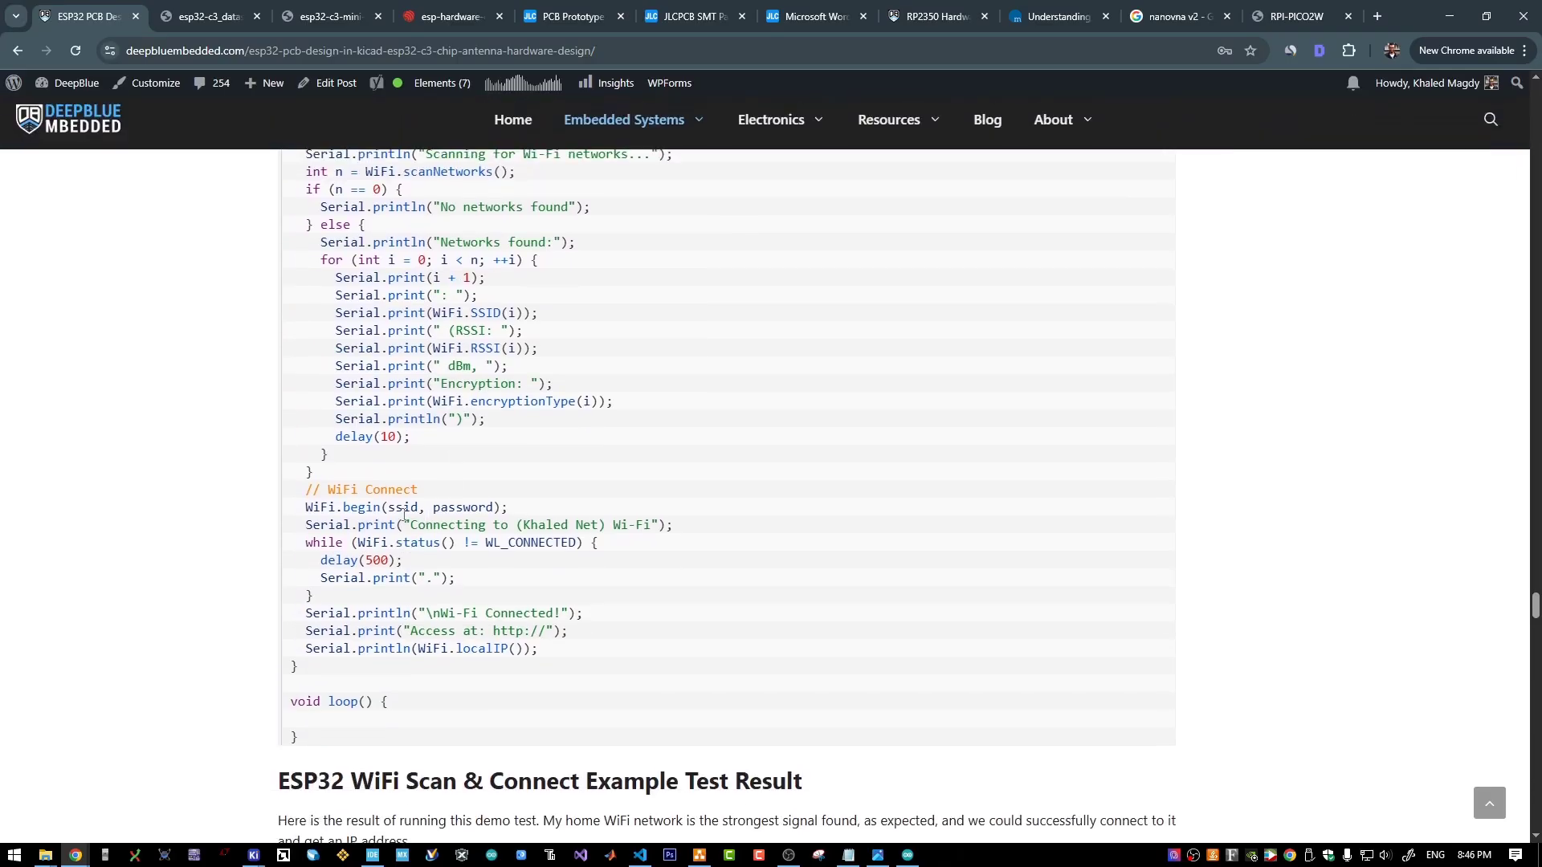
scroll(404, 514, "down", 3)
scroll(396, 485, "down", 3)
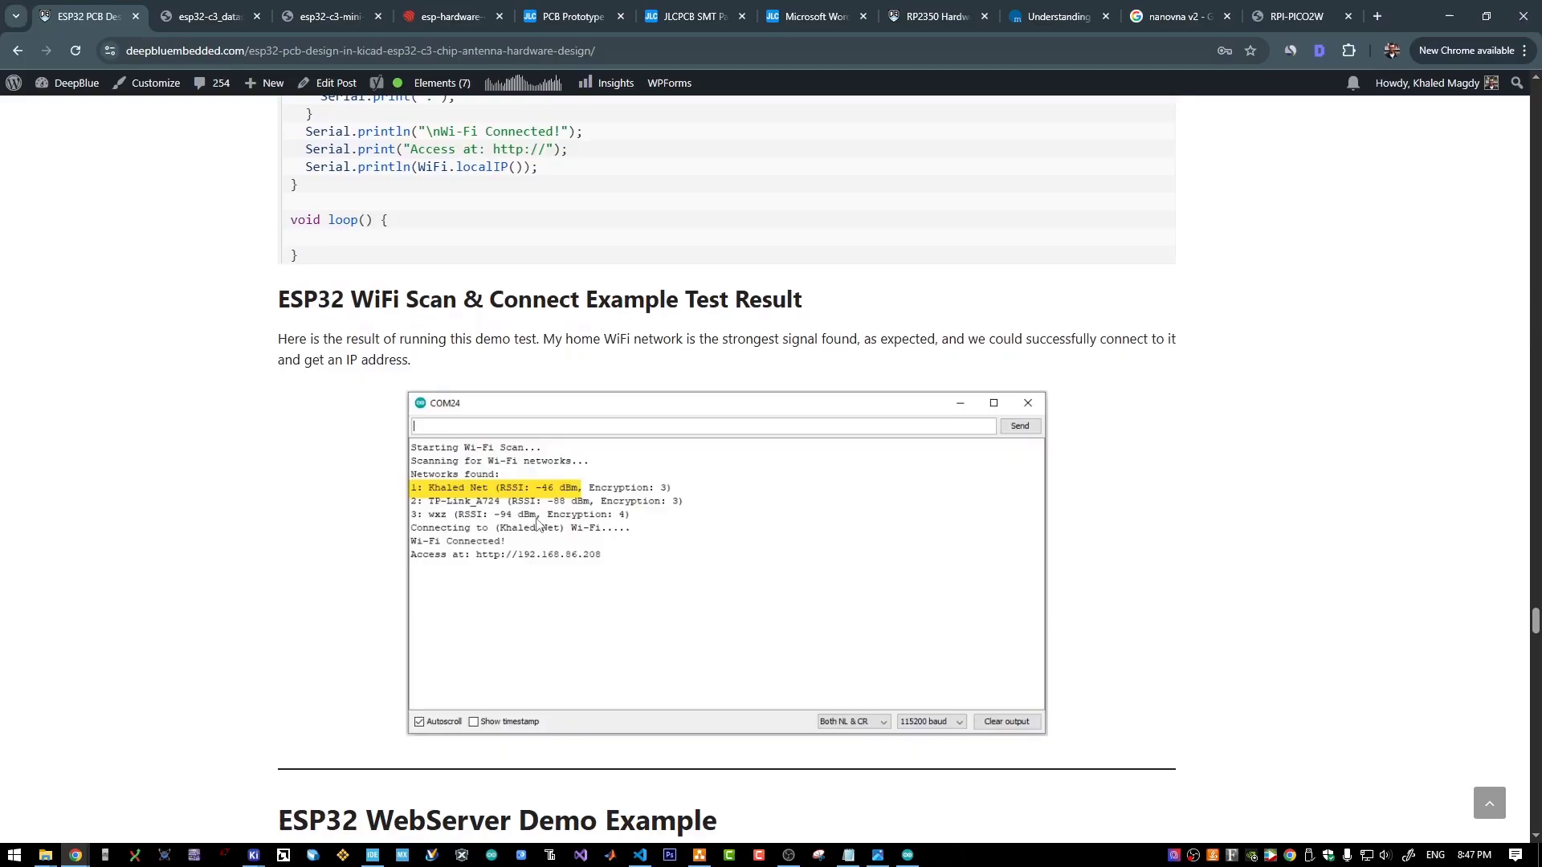
- Compare the -46 dBm signal with the Understanding RSSI strength table, then return to the ESP32 article
scroll(687, 462, "down", 1)
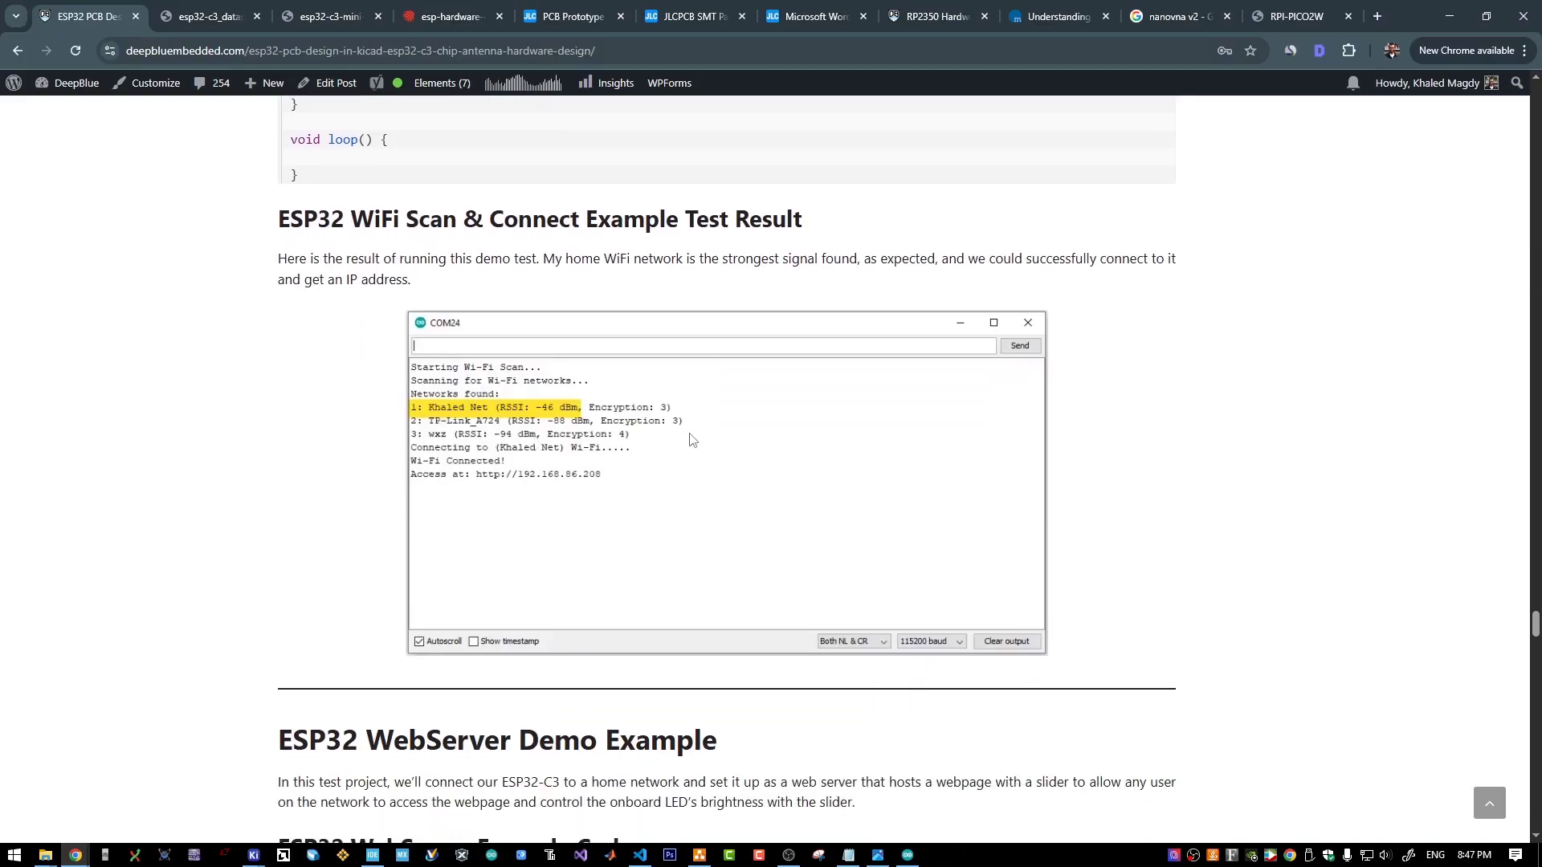
scroll(562, 482, "up", 1)
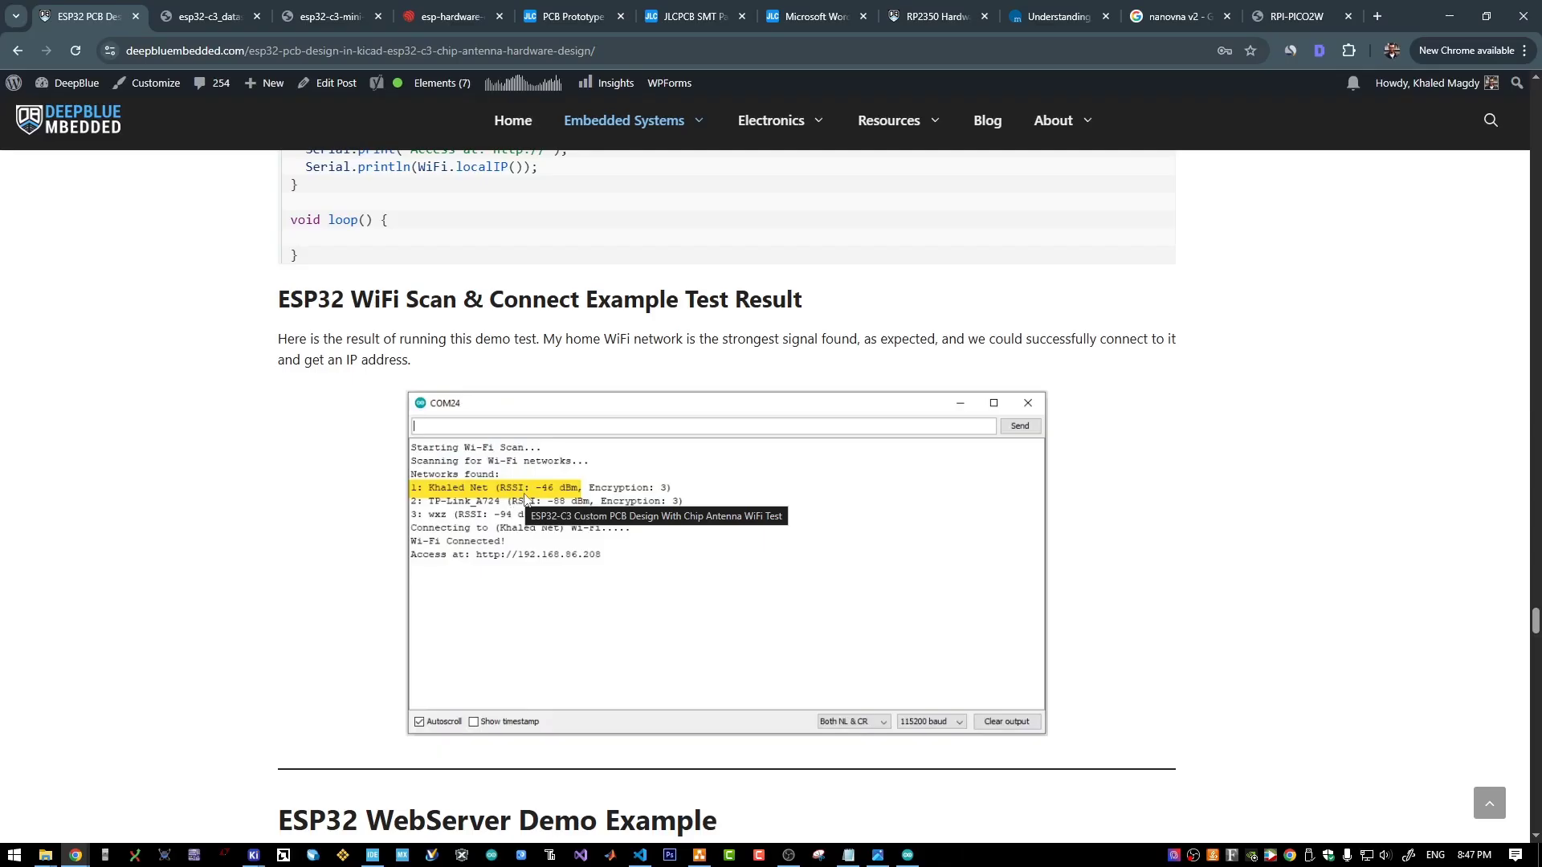
left_click(1053, 18)
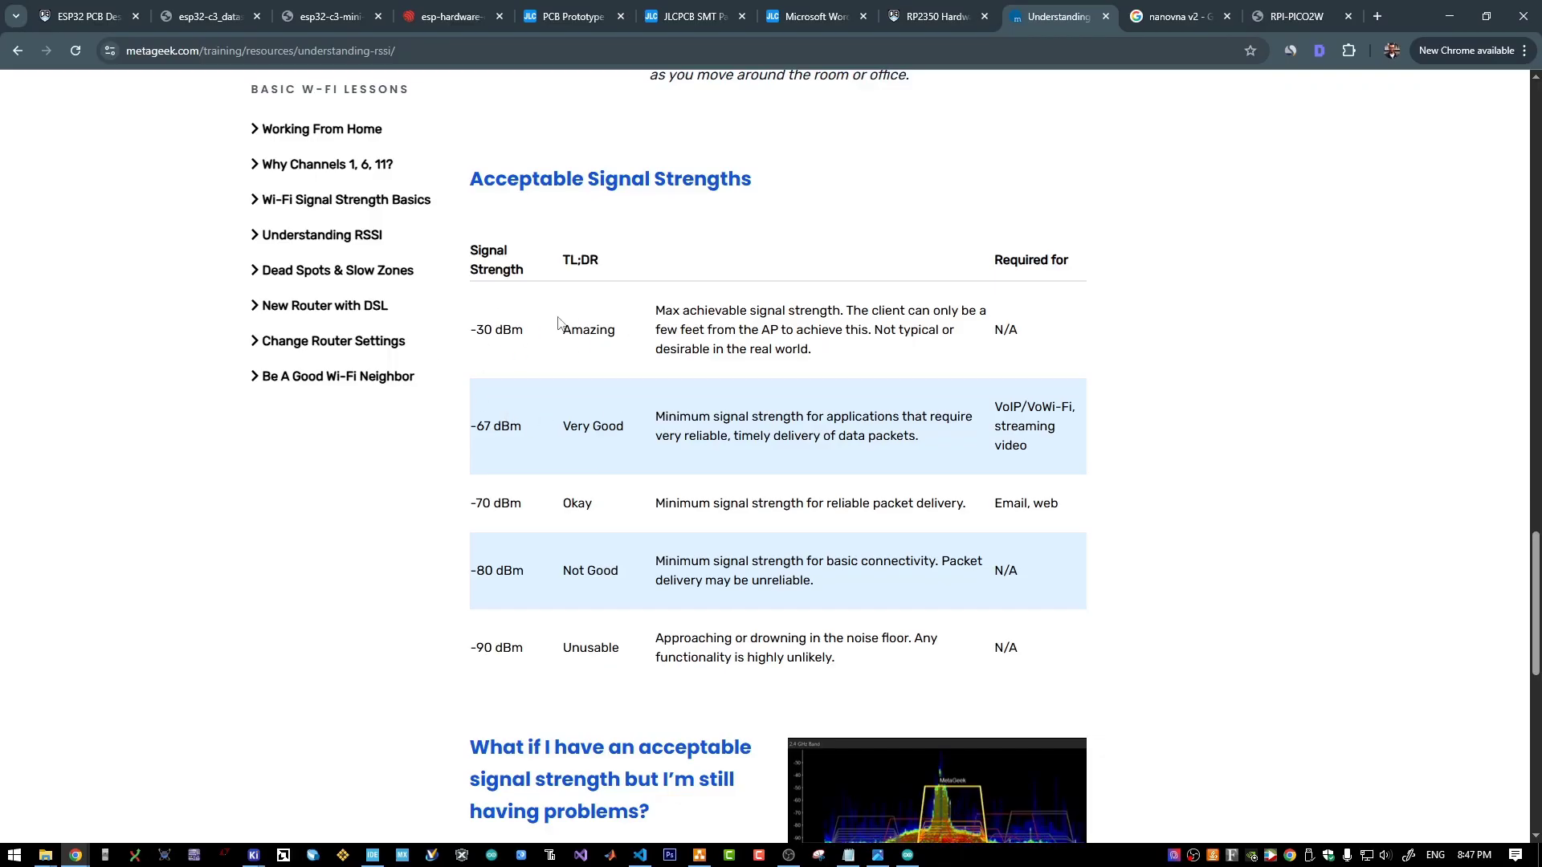
left_click(91, 17)
- Scroll through the ESP32 WebServer Demo Example and its example code
scroll(377, 373, "down", 2)
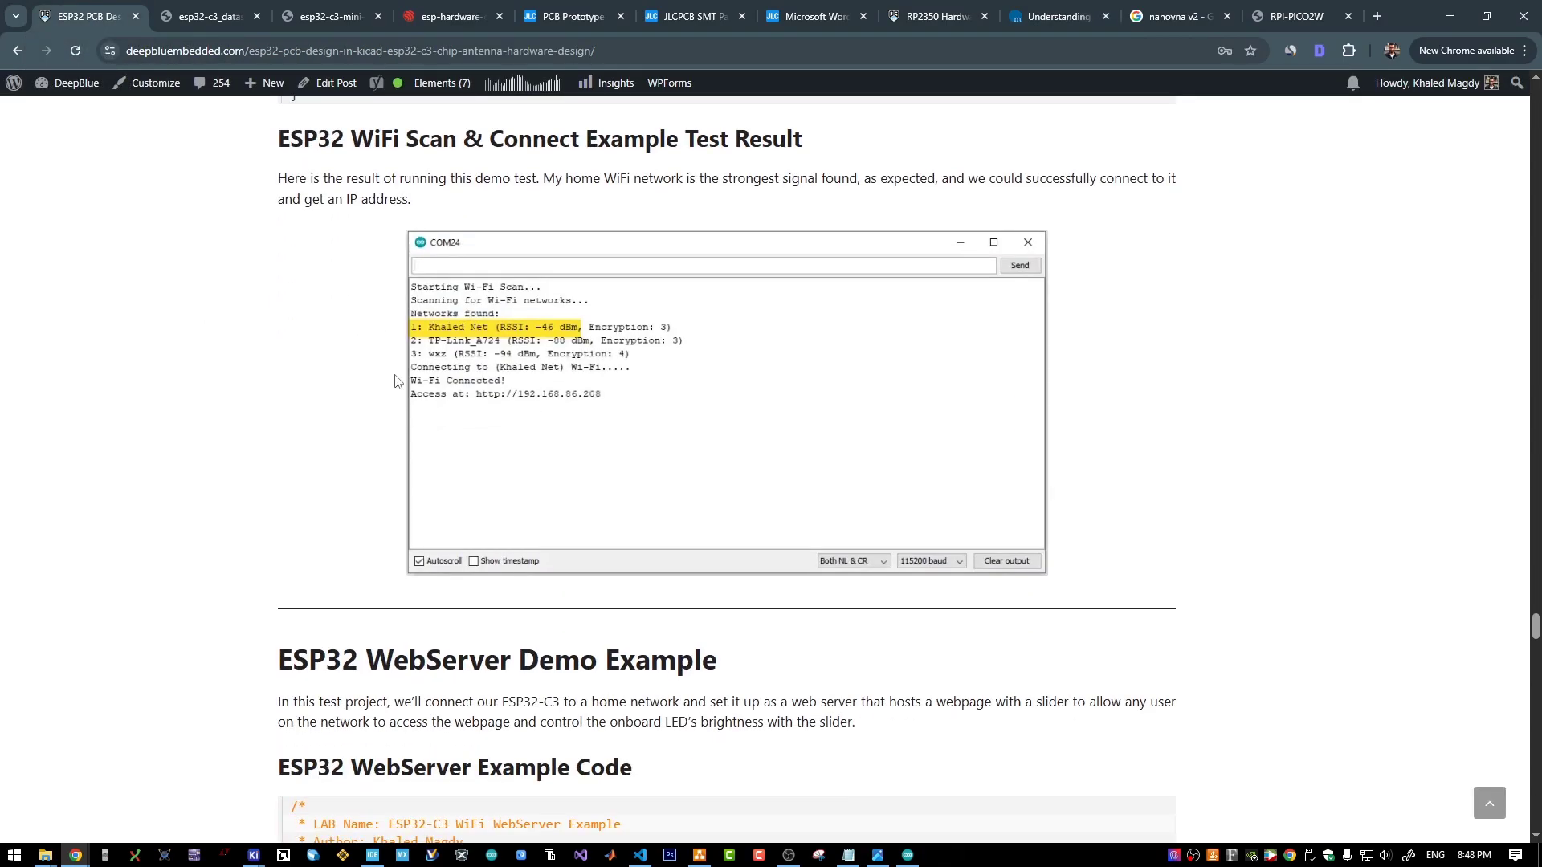
scroll(396, 383, "down", 2)
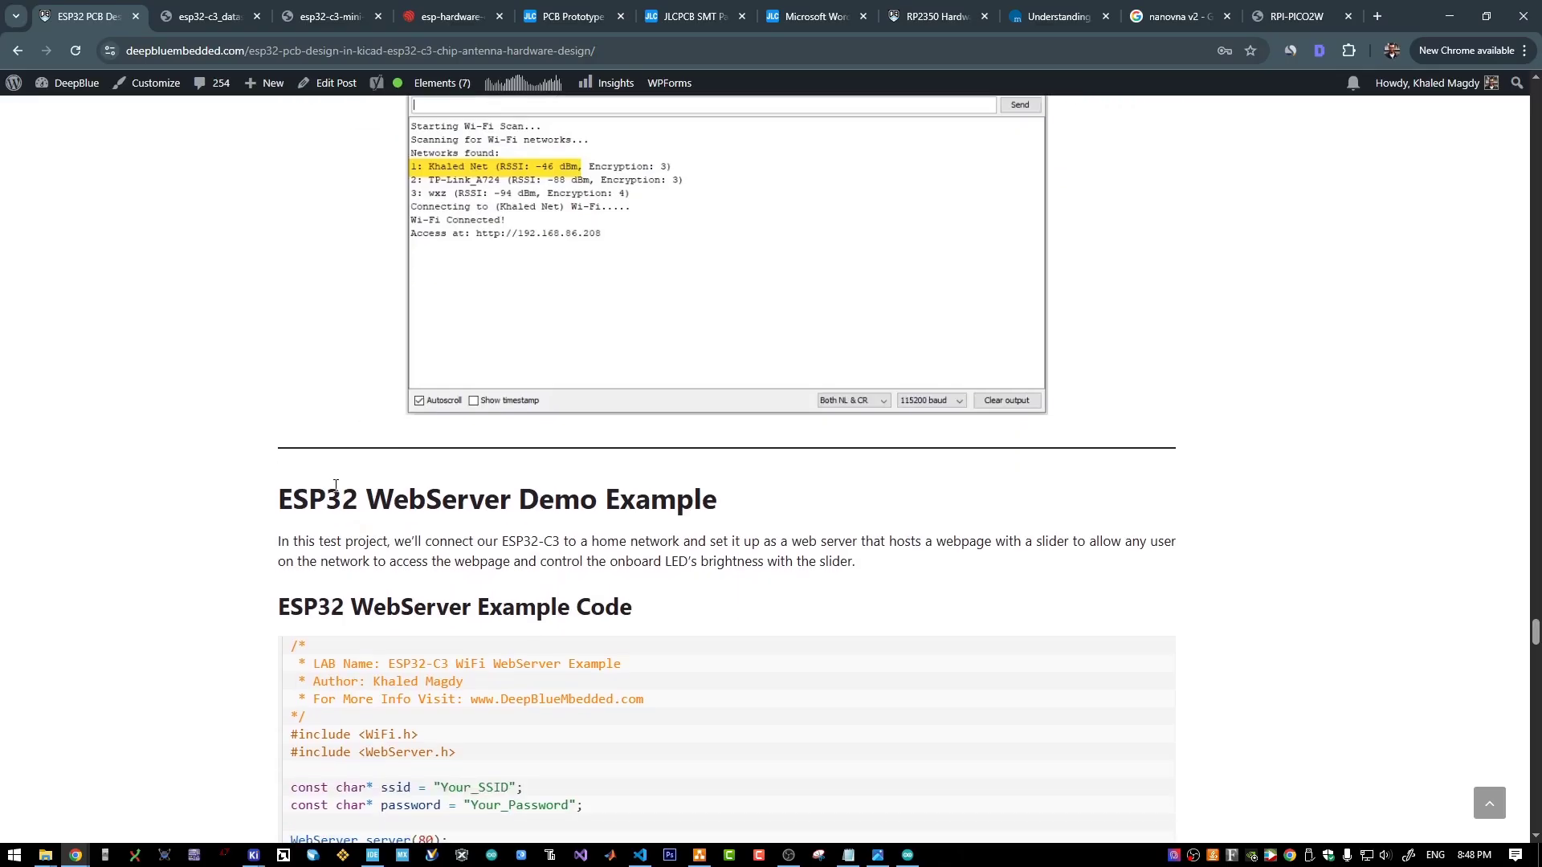
scroll(329, 506, "down", 3)
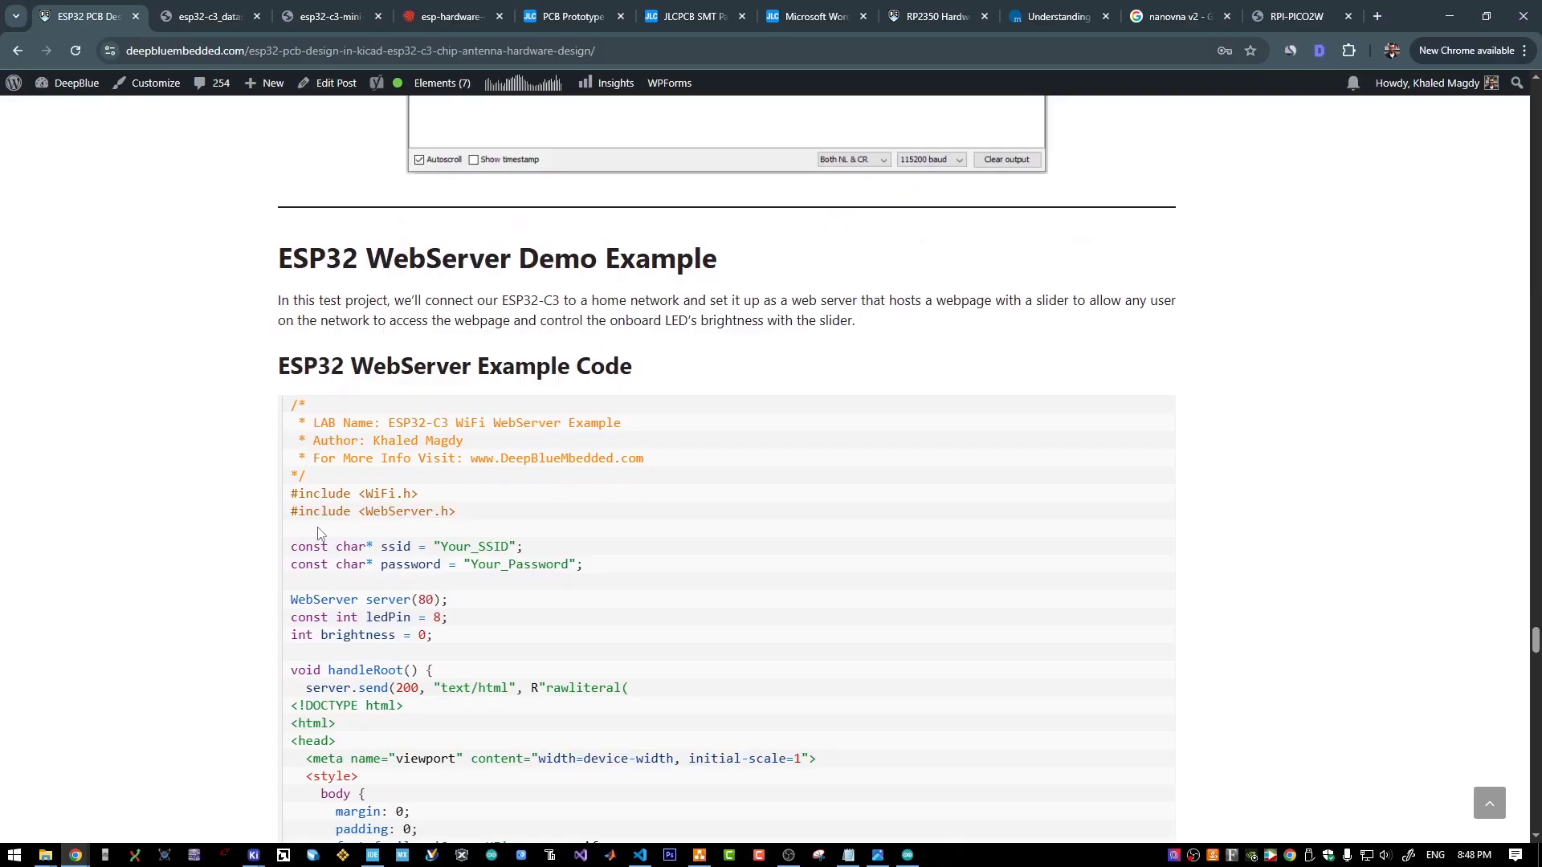
scroll(316, 527, "down", 2)
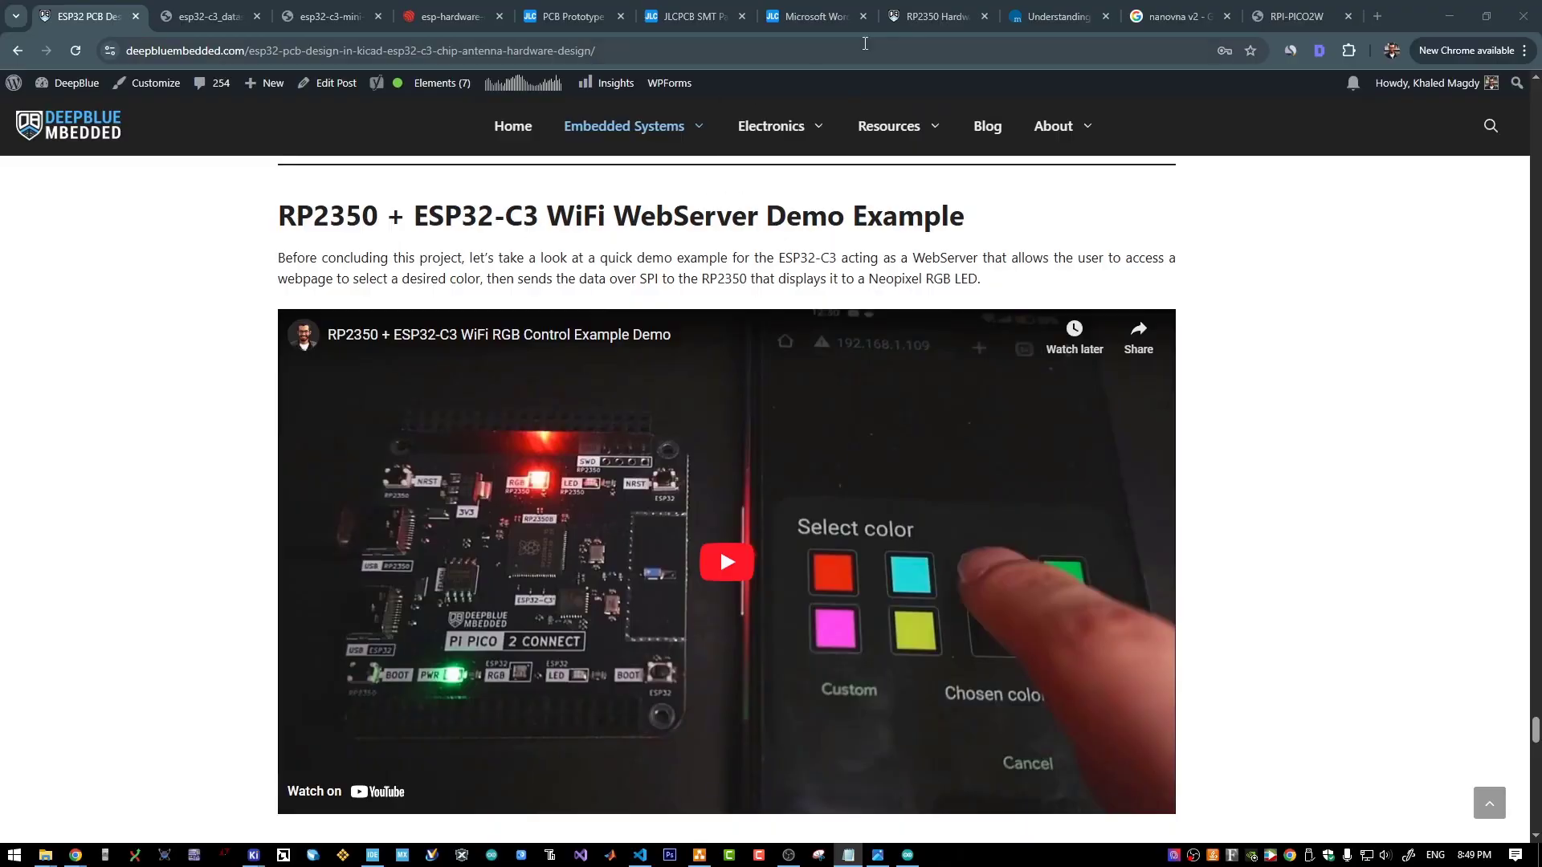
- View the RP2350 hardware design article, then the NanoVNA V2 image search results
left_click(935, 16)
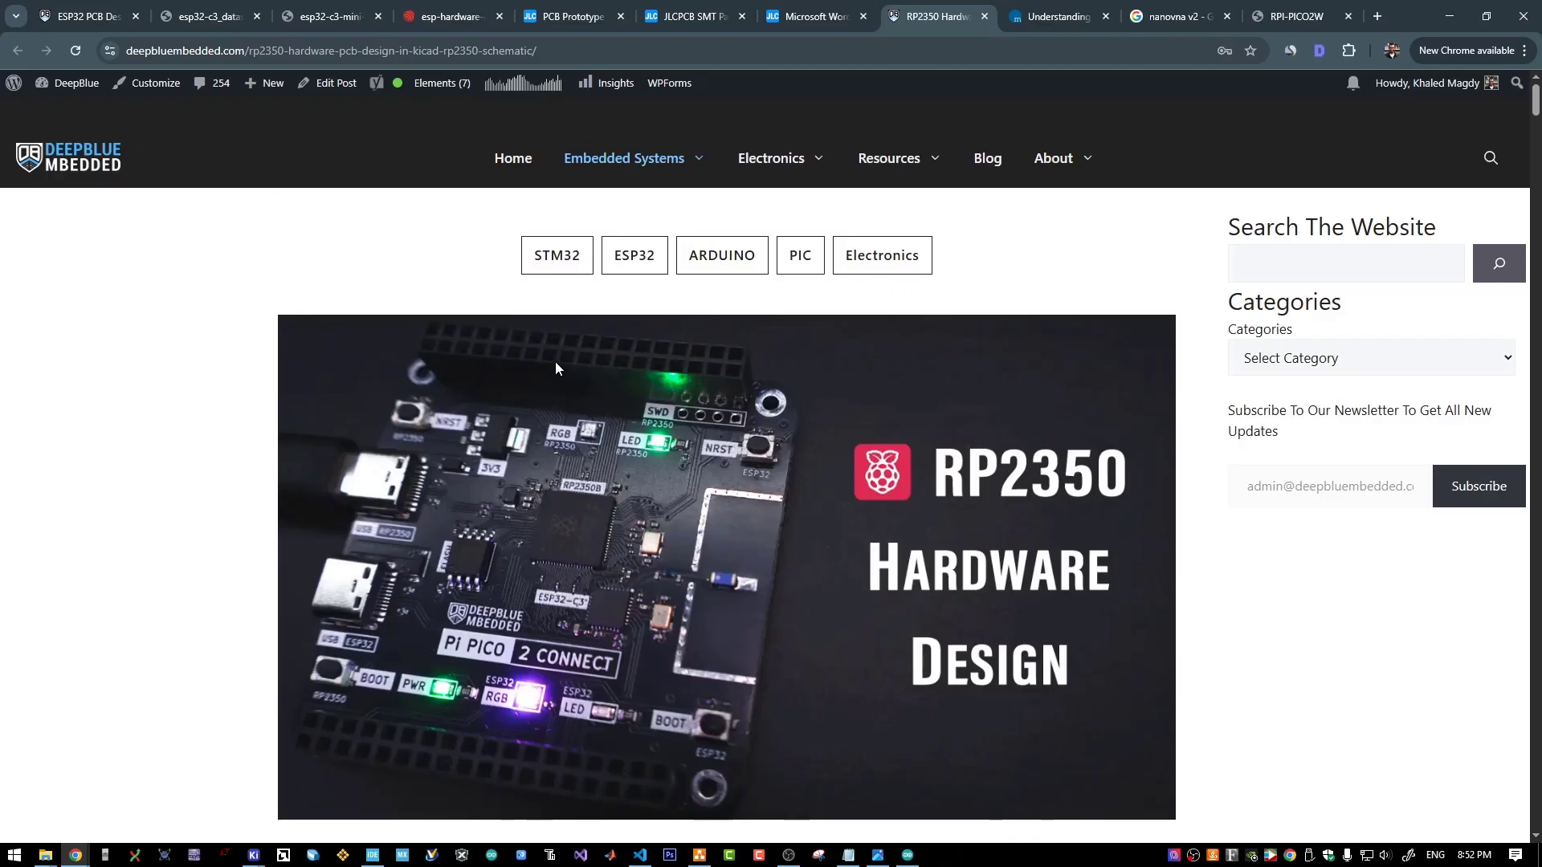
left_click(1187, 16)
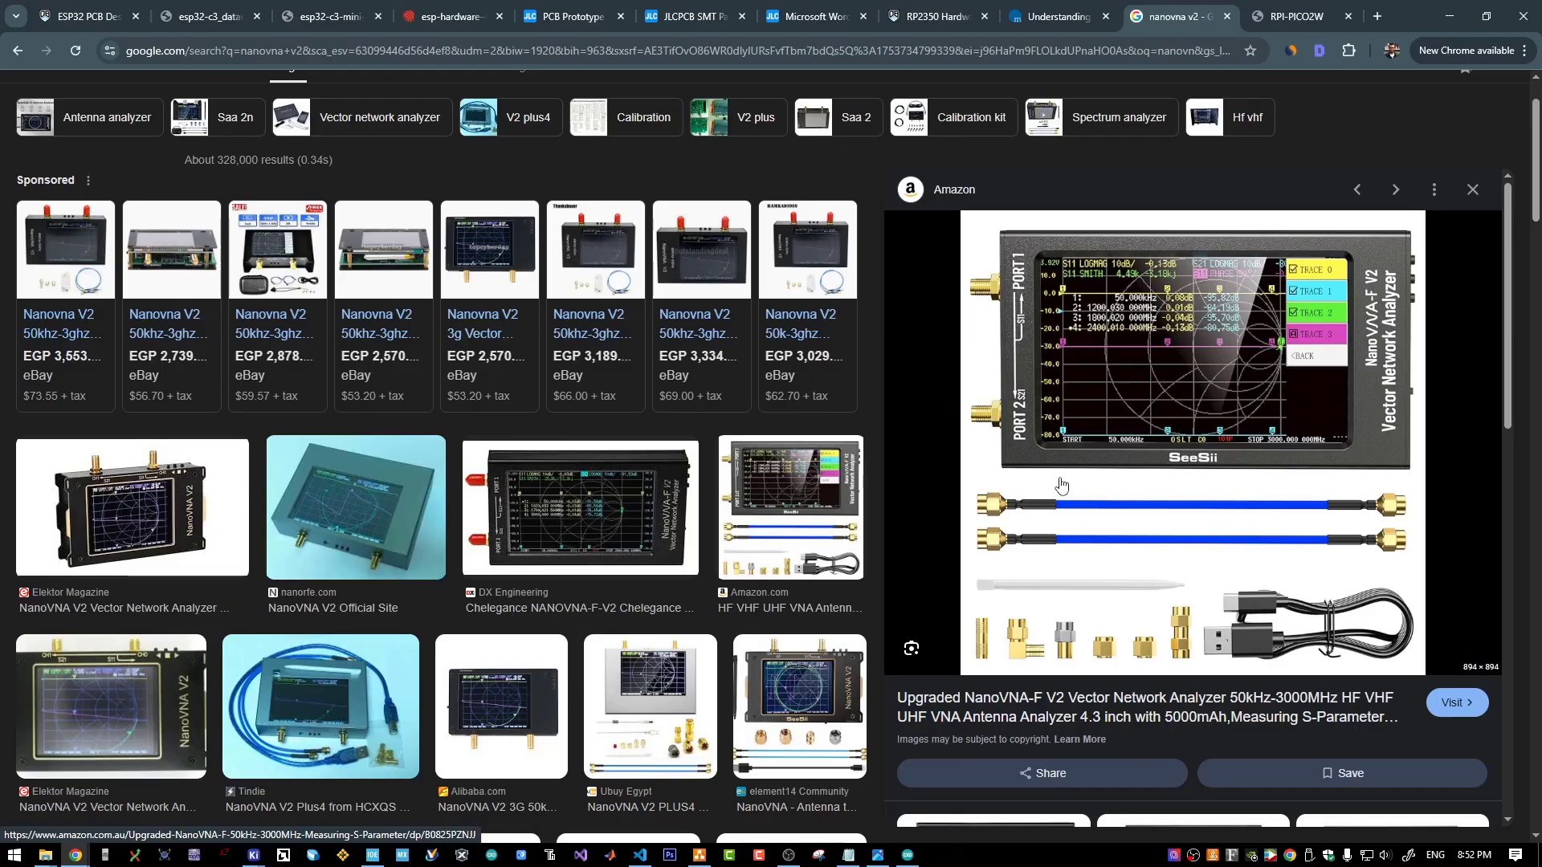
- Bring up the Pi PICO 2 Connect 3D render, orbit to a near top-down view and zoom in
mouse_move(253, 854)
left_click(604, 787)
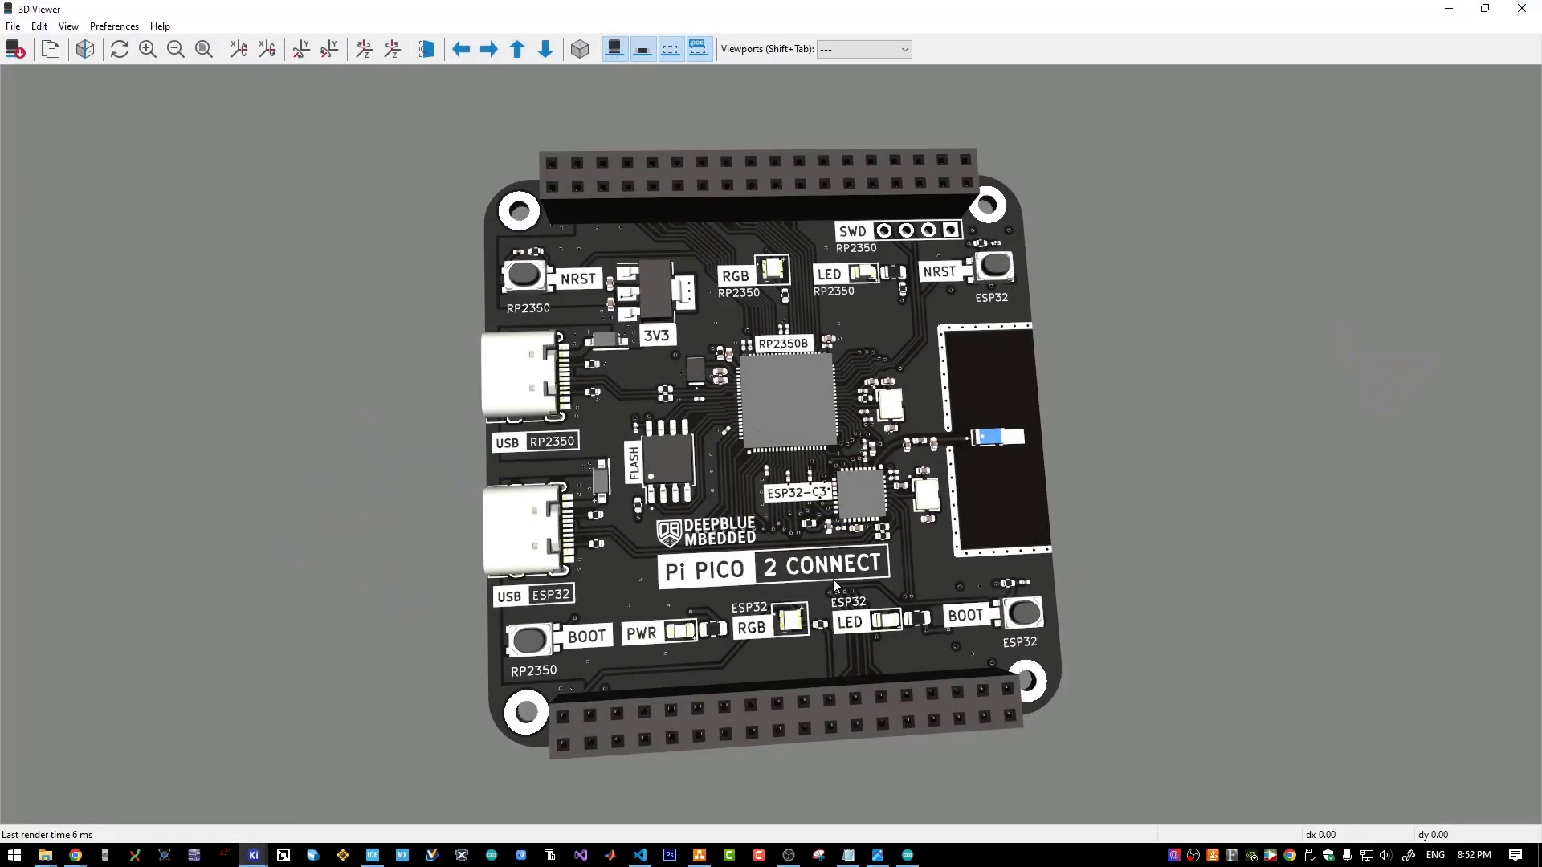
left_click_drag(769, 464, 666, 536)
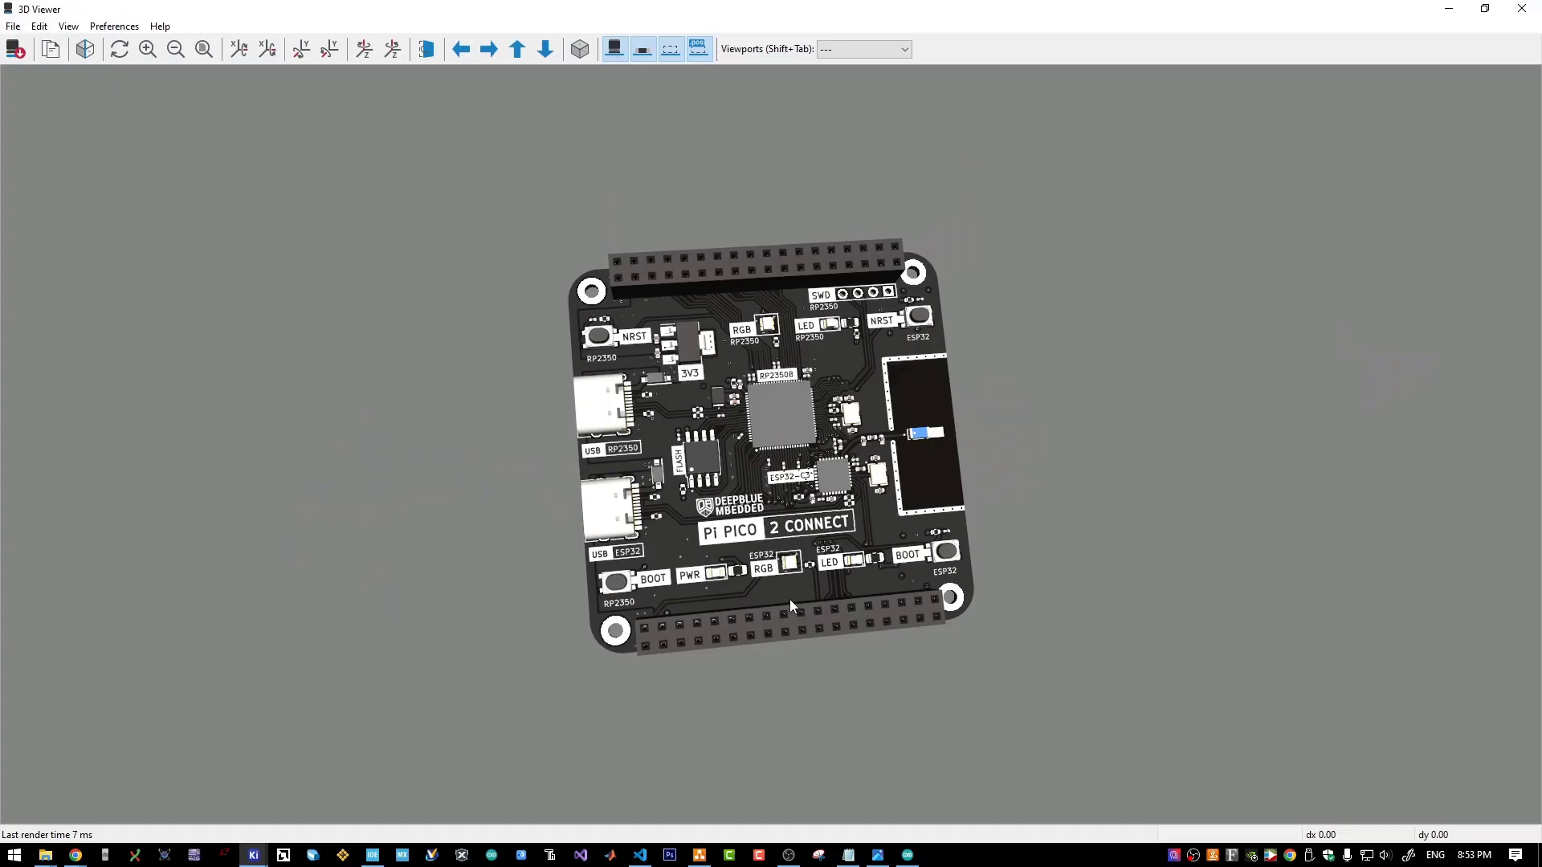
left_click_drag(789, 599, 790, 568)
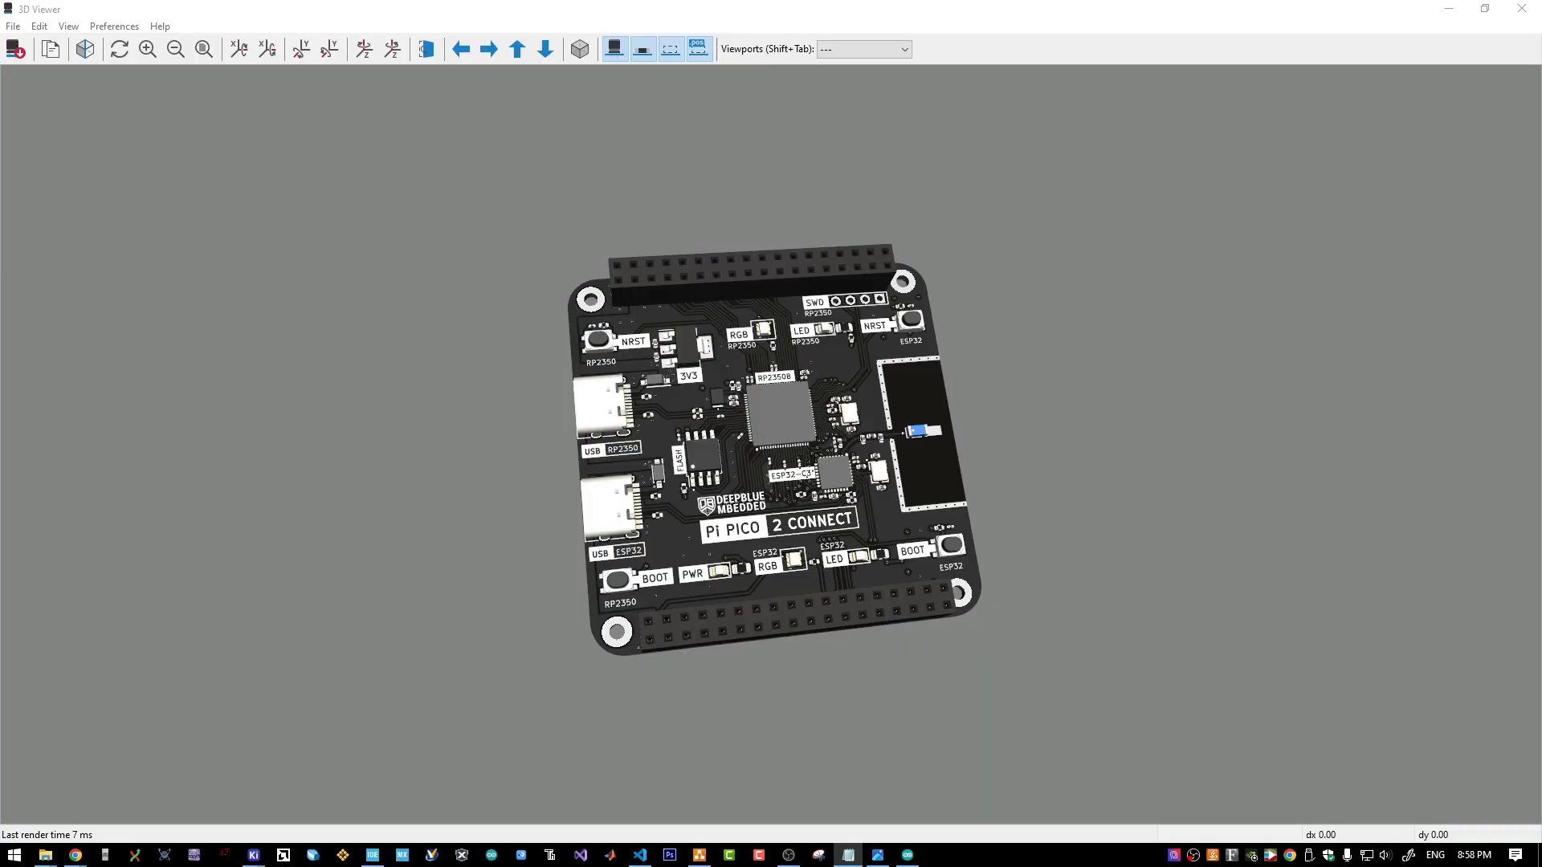
mouse_move(763, 425)
left_mouse_down()
mouse_move(778, 428)
mouse_move(755, 474)
mouse_move(769, 429)
left_mouse_up()
scroll(740, 500, "up", 3)
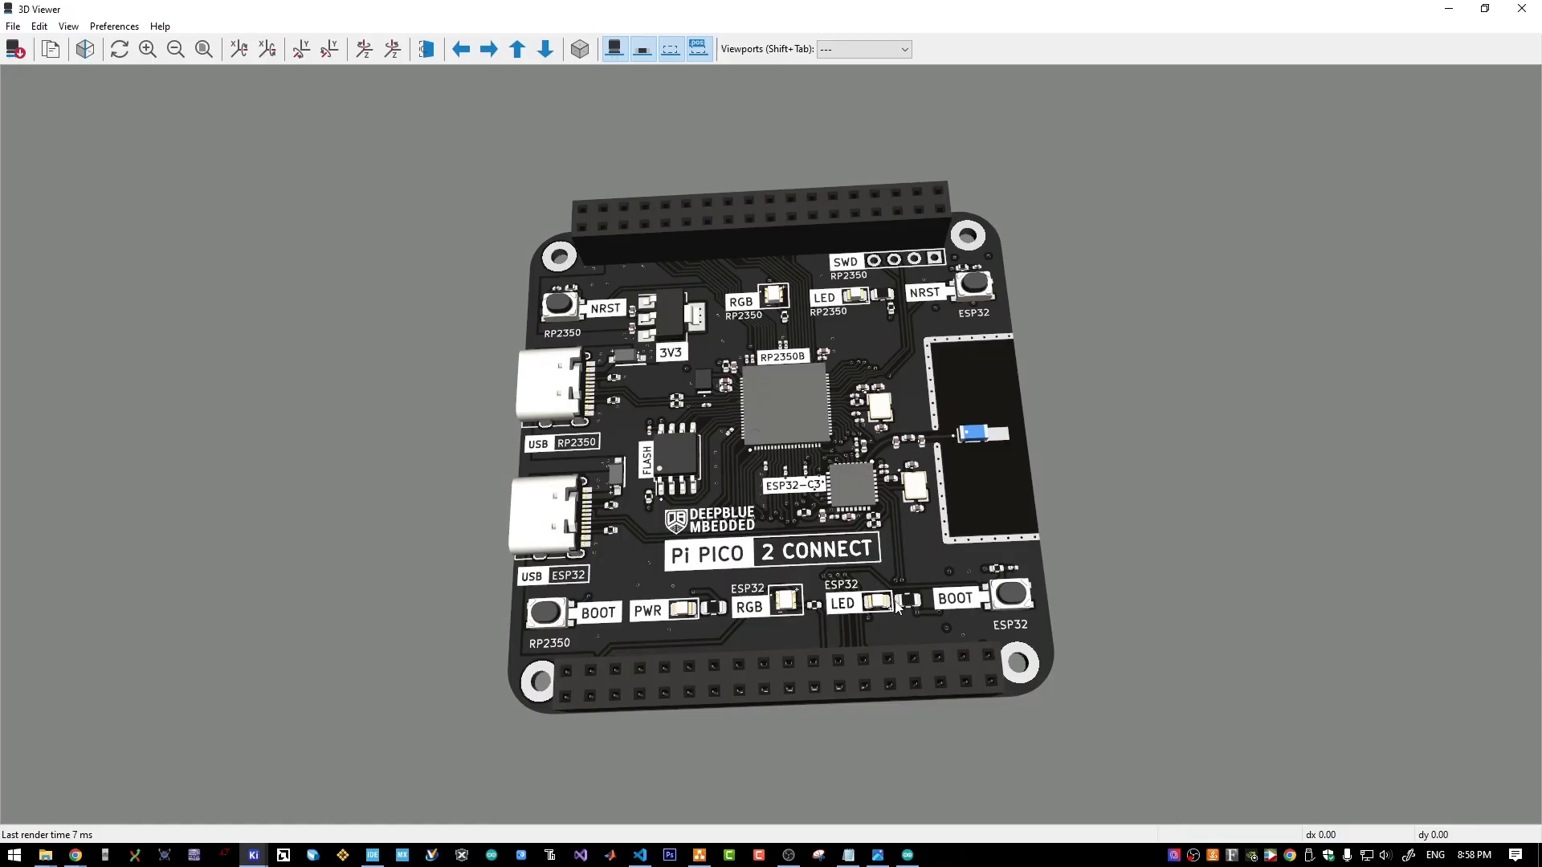
- Zoom closer and orbit the board through several tilted viewing angles
left_click_drag(842, 460, 833, 444)
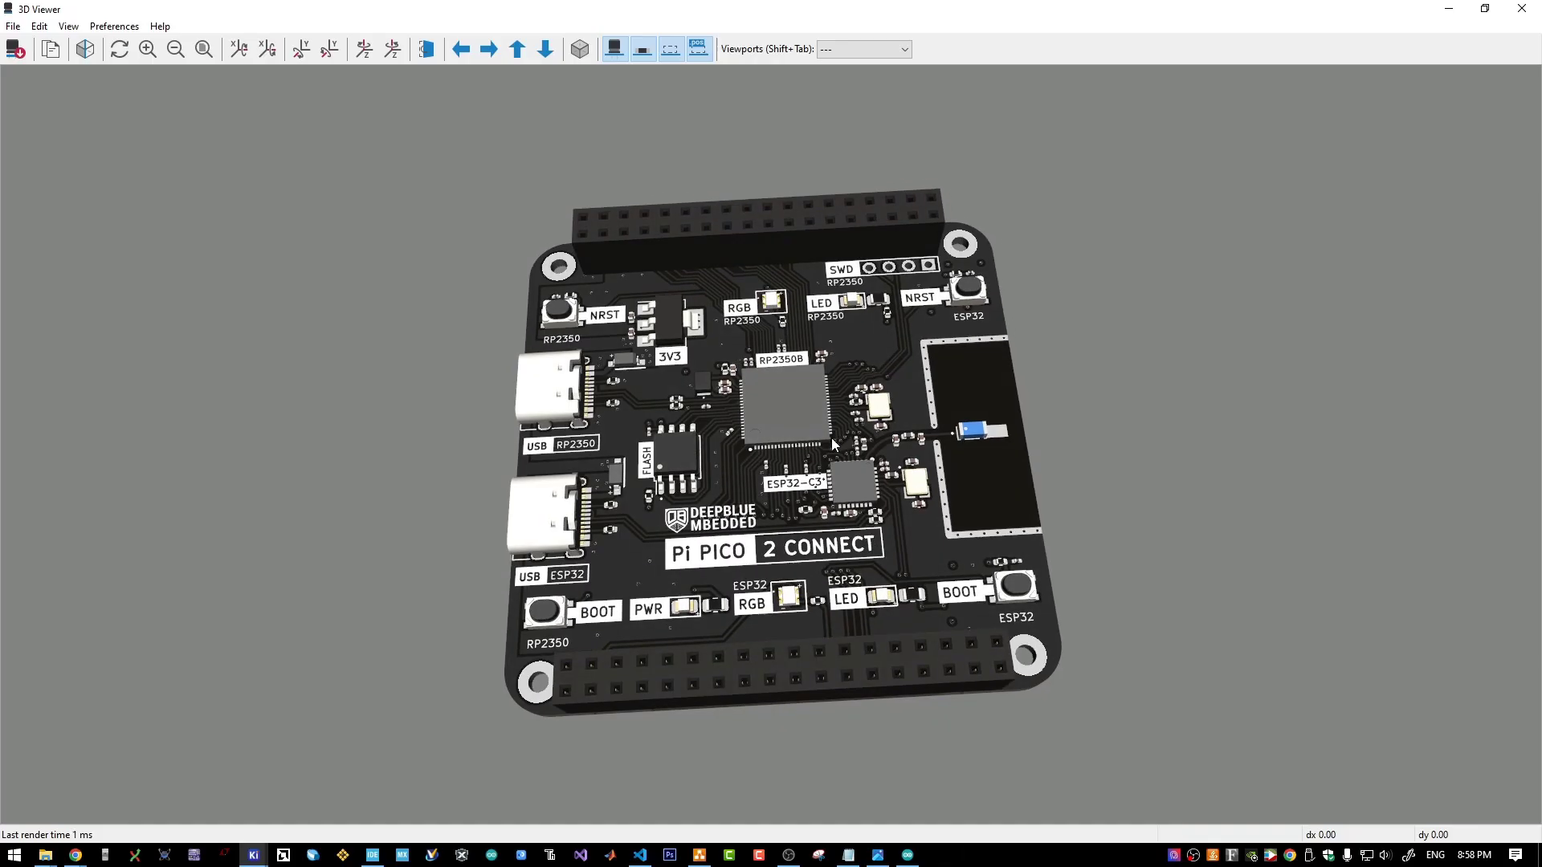
scroll(836, 441, "up", 2)
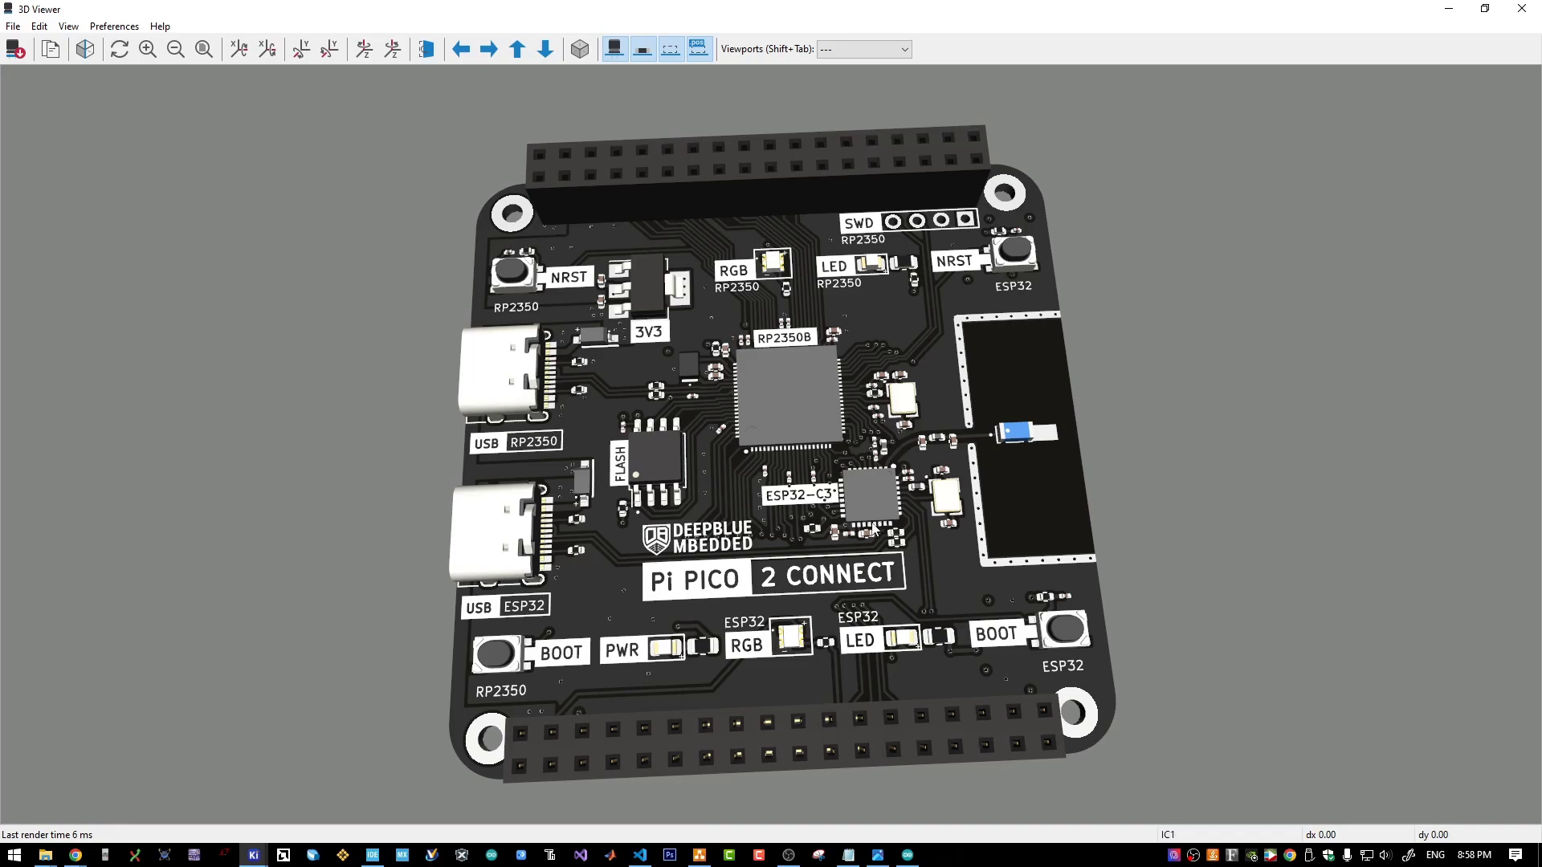
left_click_drag(764, 460, 800, 494)
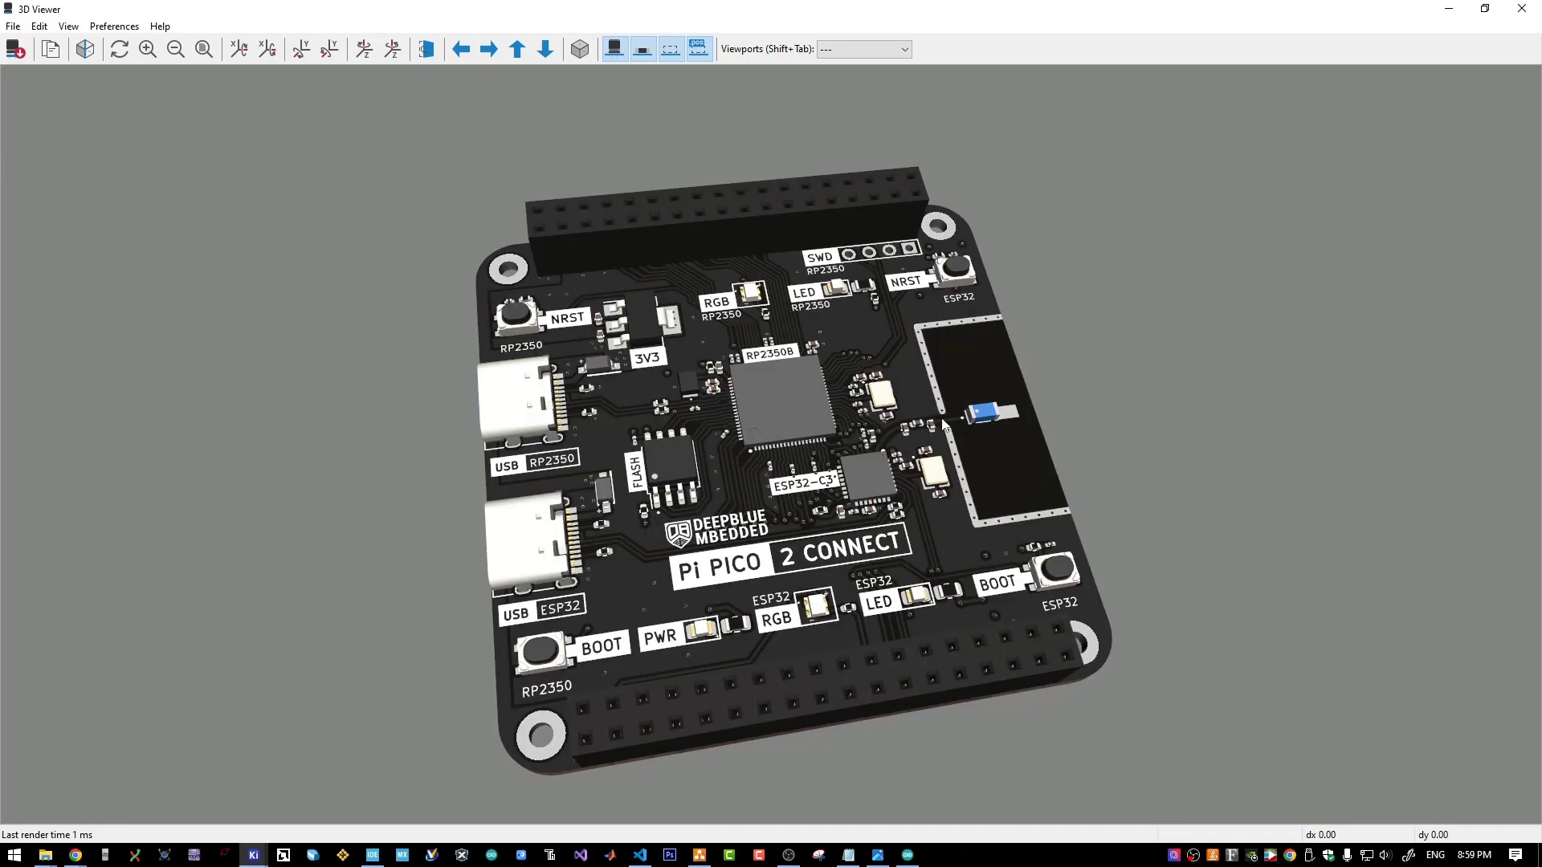
left_click_drag(732, 519, 715, 498)
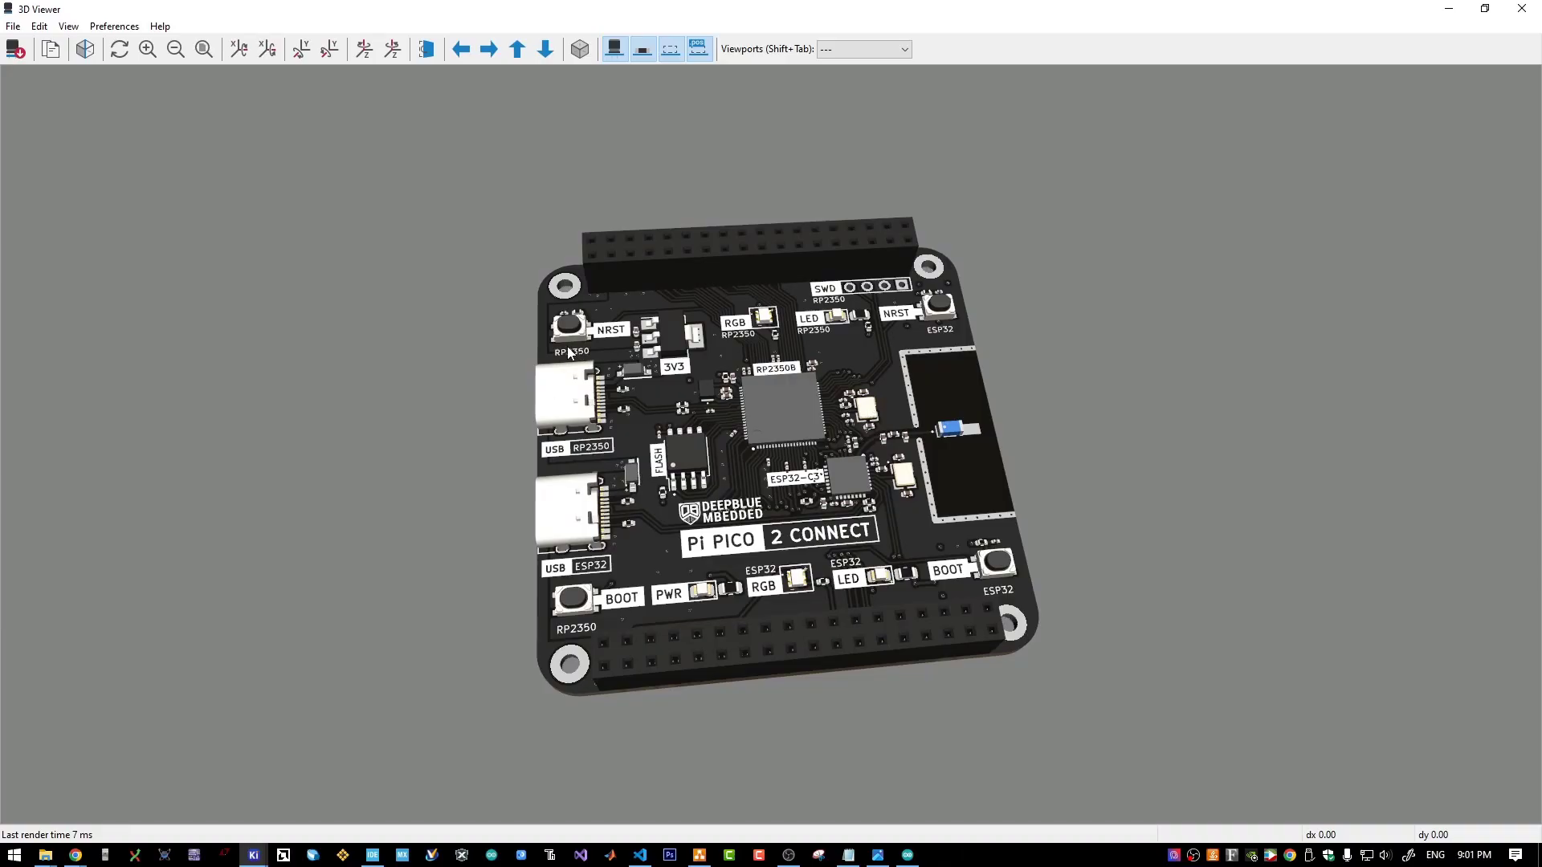
left_click_drag(853, 350, 680, 378)
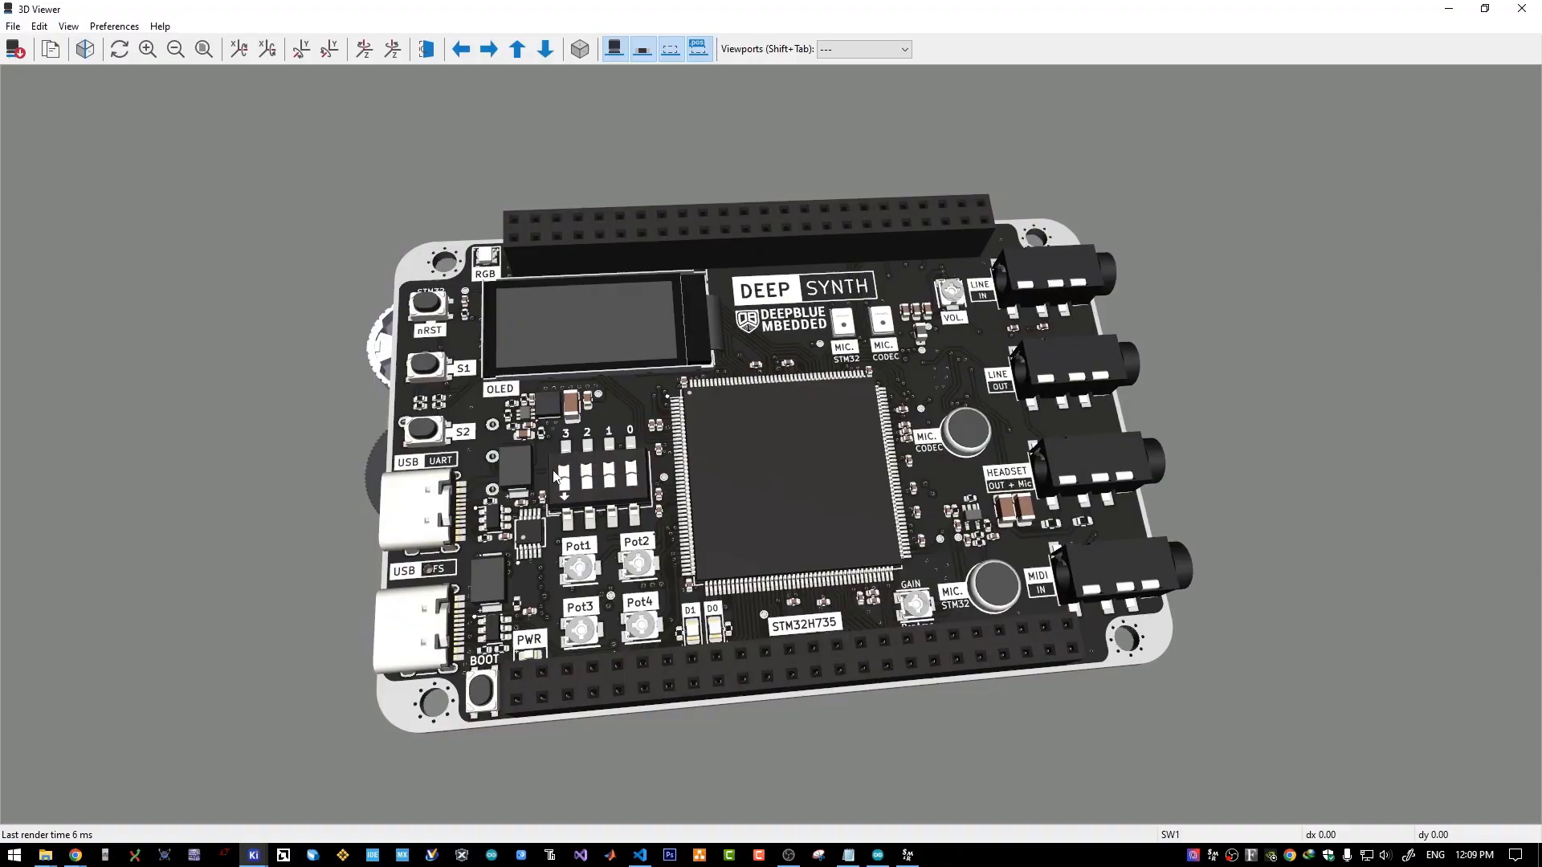
- Orbit the DEEP SYNTH board and flip it with F to show both top and bottom sides
left_click_drag(841, 388, 659, 423)
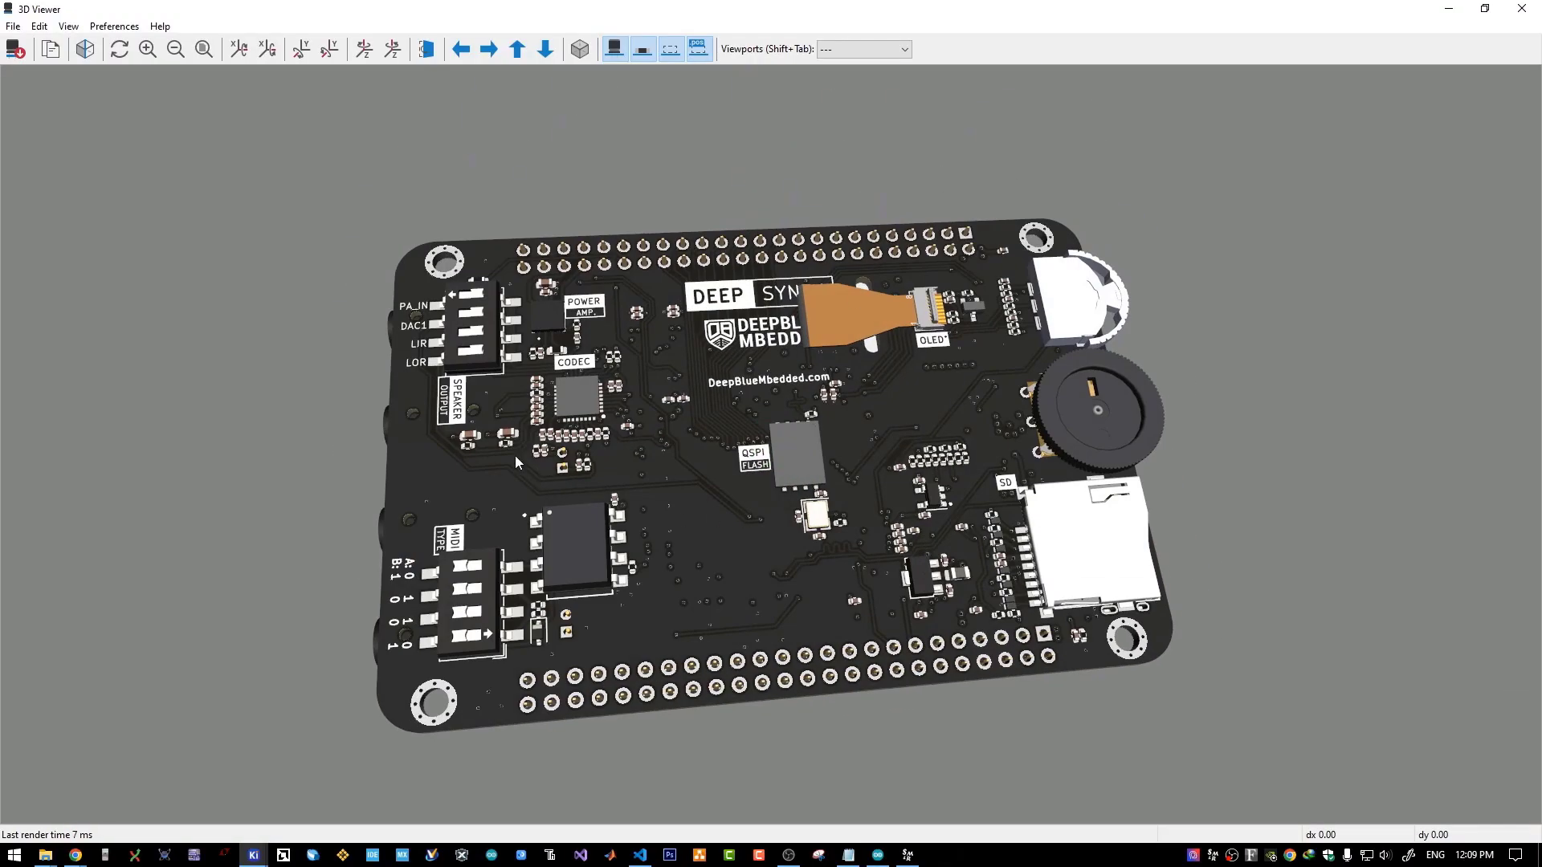
left_click_drag(514, 456, 518, 355)
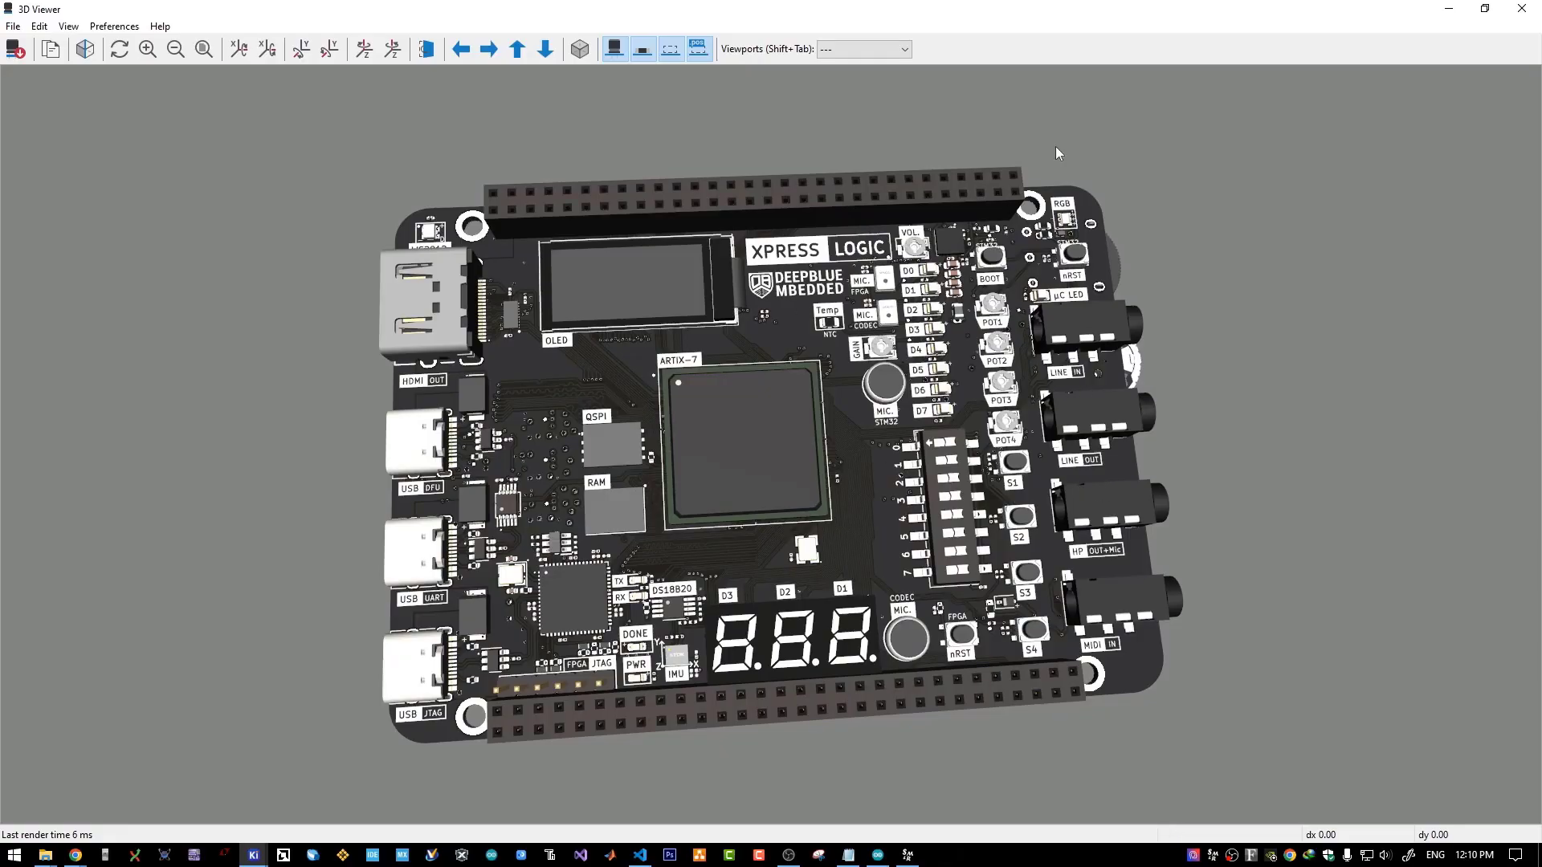
key("f")
left_click_drag(683, 504, 1141, 458)
left_click_drag(1259, 489, 371, 321)
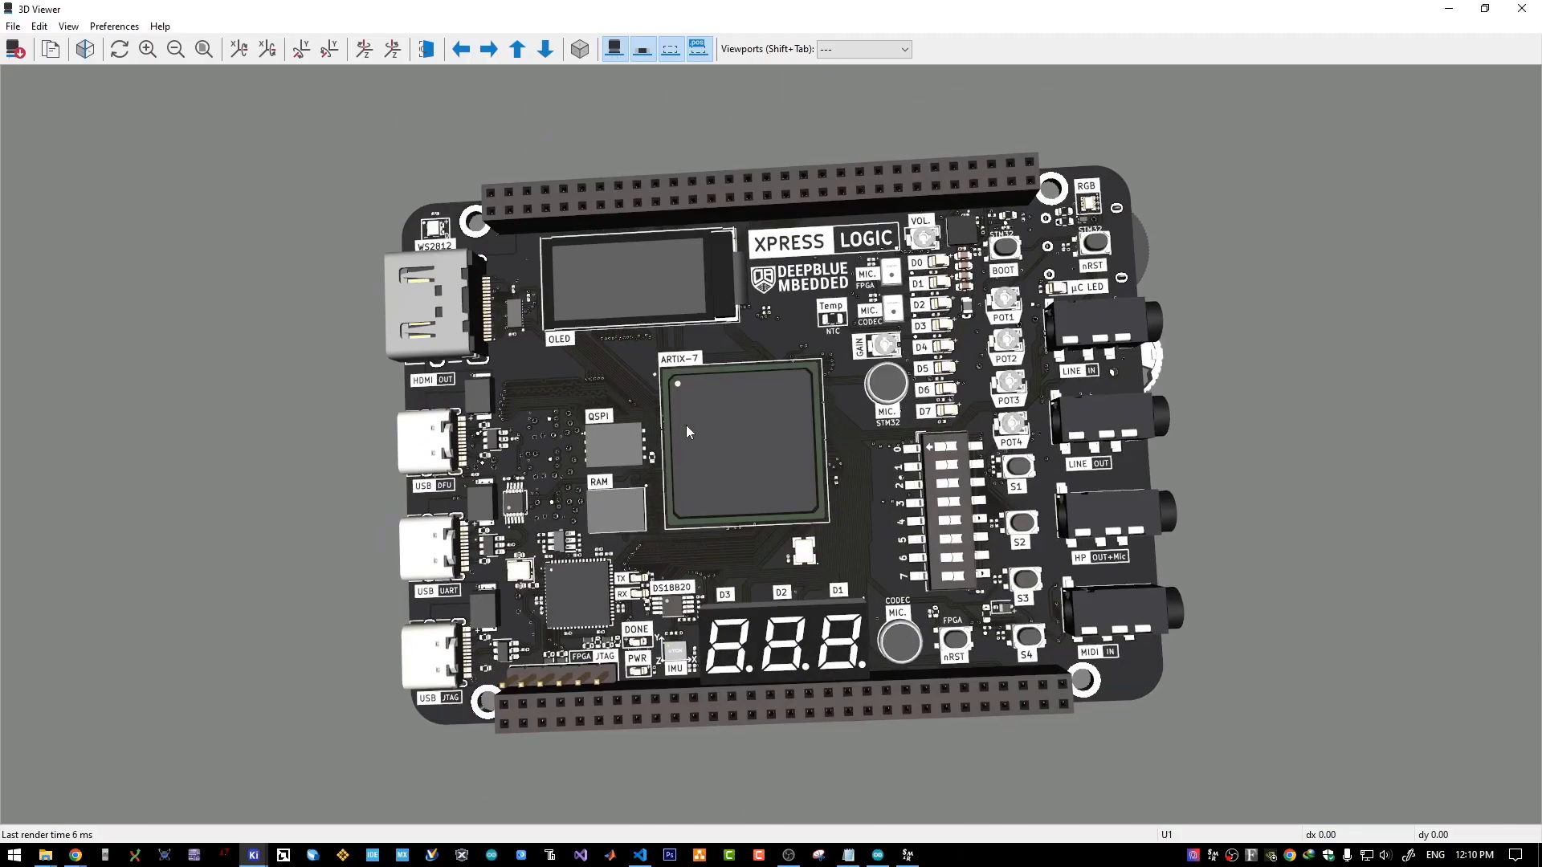
left_click_drag(686, 426, 803, 474)
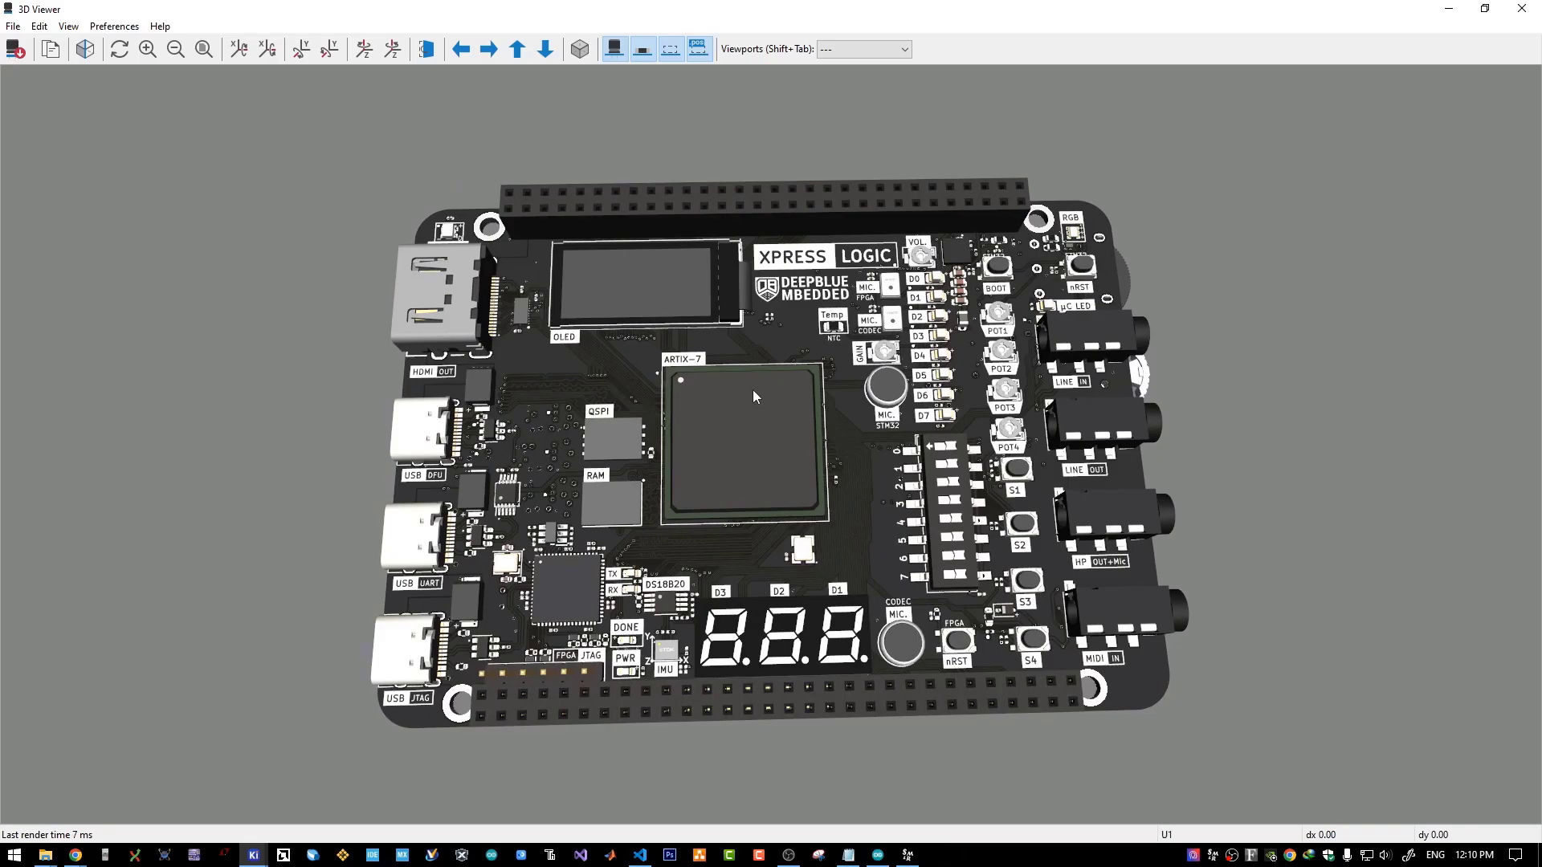
left_click_drag(753, 388, 693, 485)
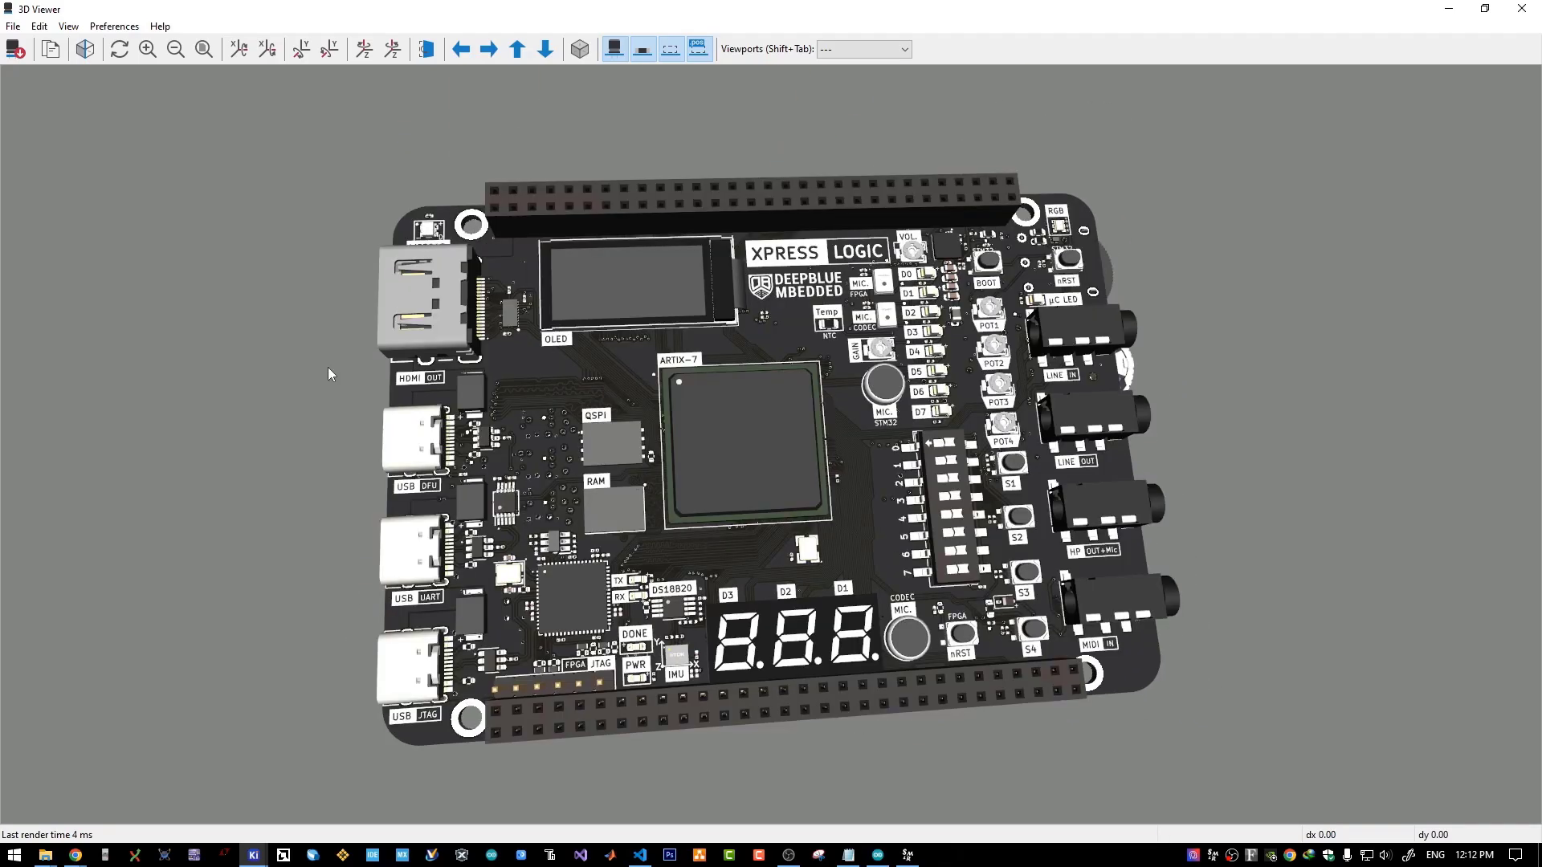